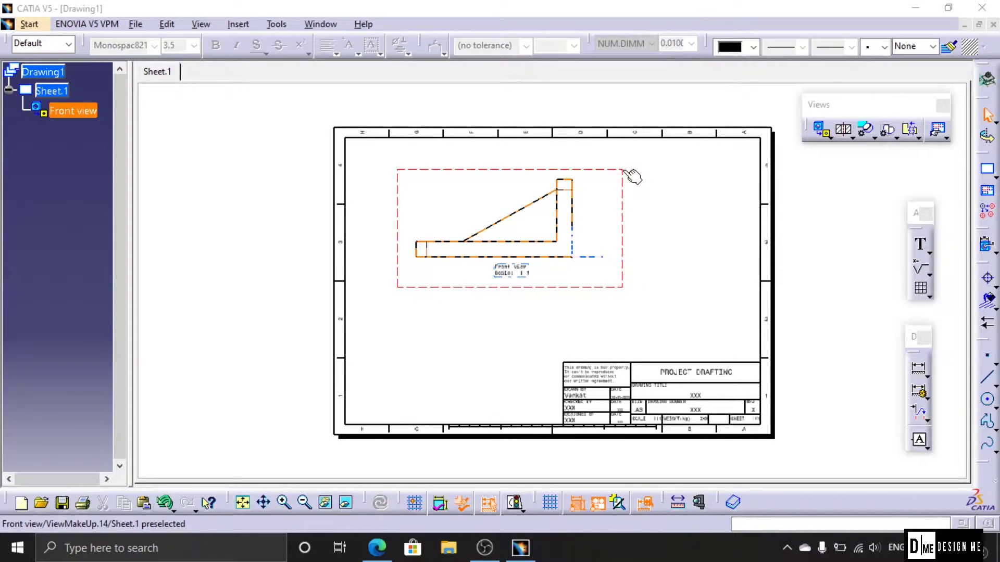
Move the front view to the upper-left area of the drawing sheet
left_click(607, 169)
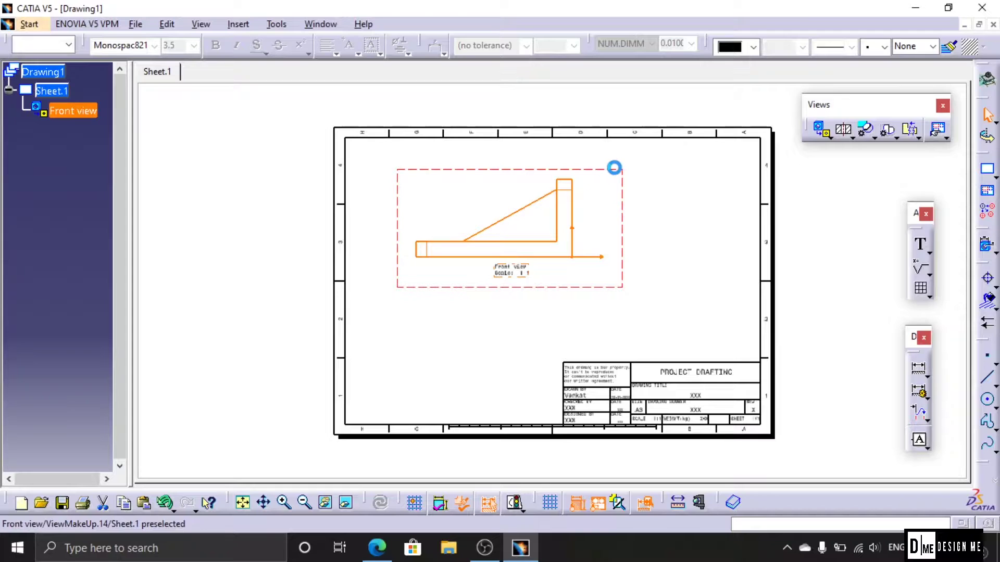
left_click(625, 170)
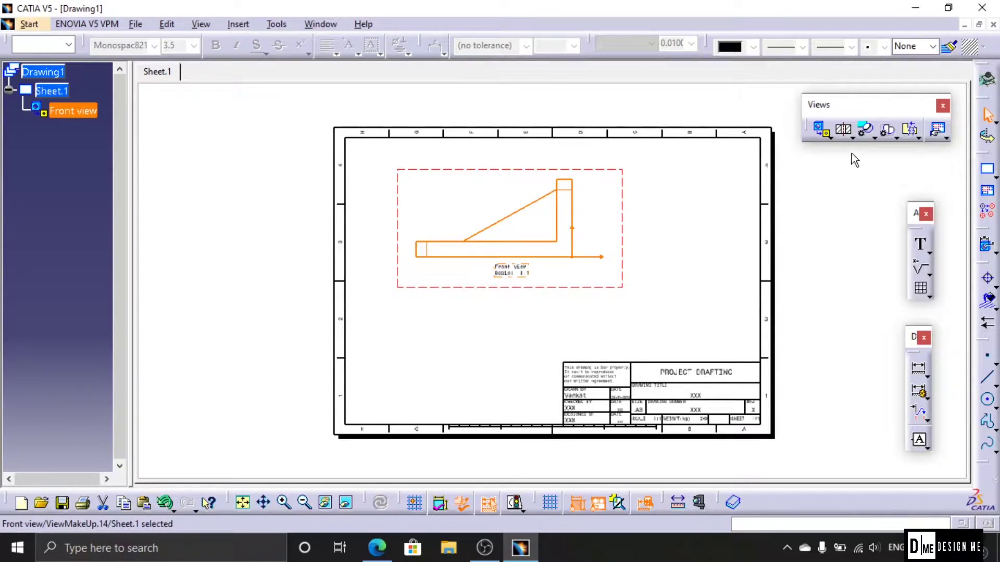
left_click(744, 219)
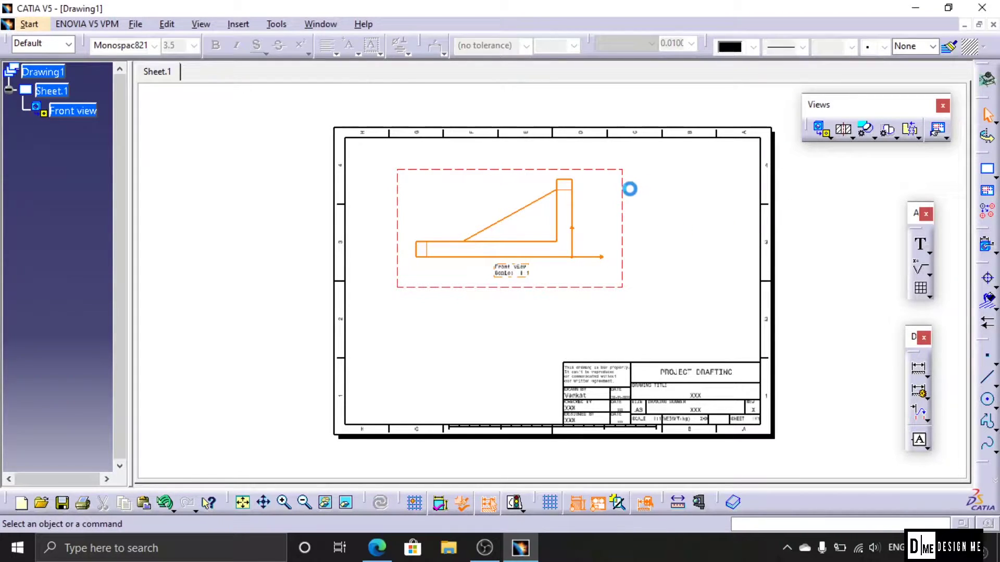
left_click_drag(627, 170, 584, 149)
left_click(719, 217)
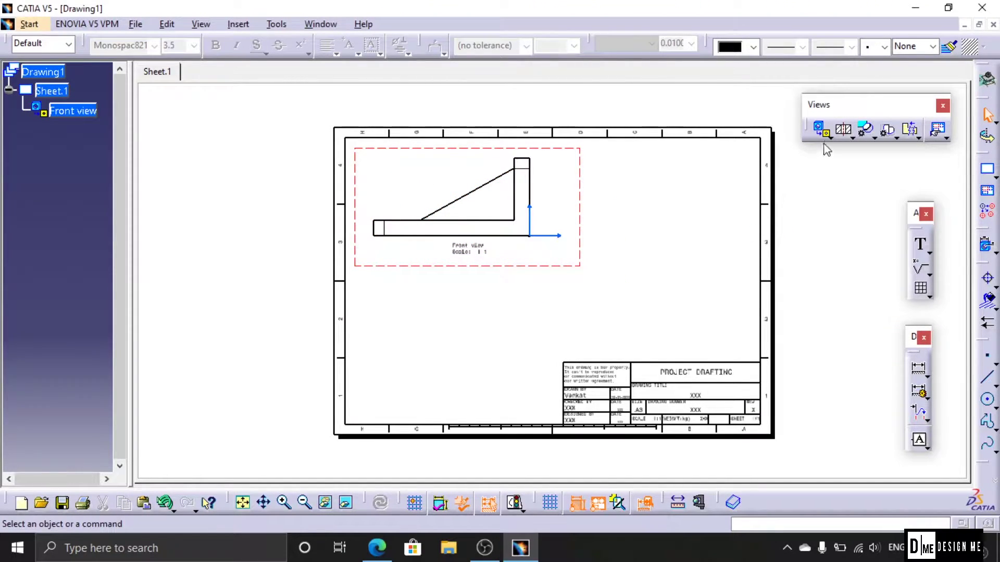
Create an offset section view from a vertical cutting line through the front view's base near its left end, placed right of the front view
left_click(853, 138)
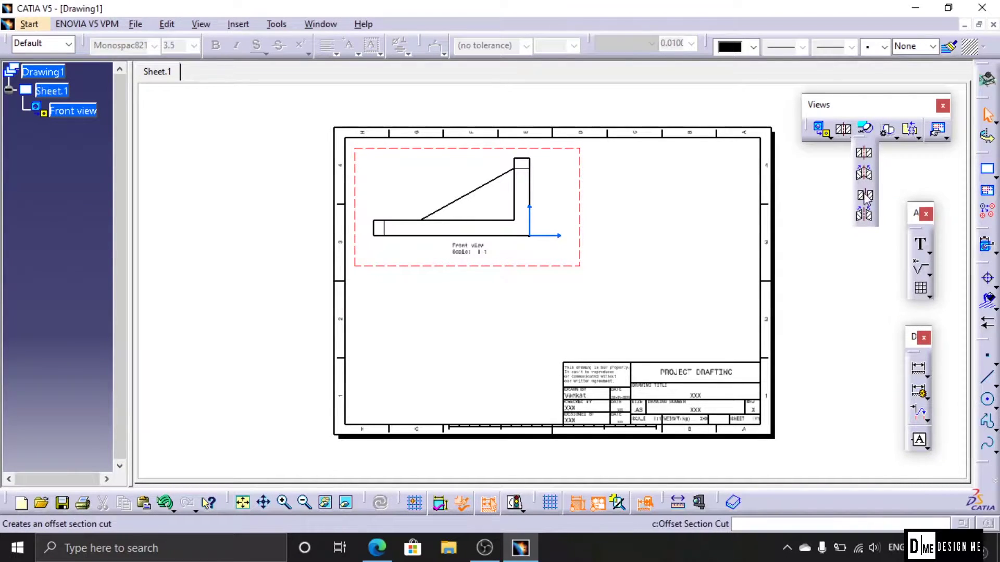
left_click(865, 155)
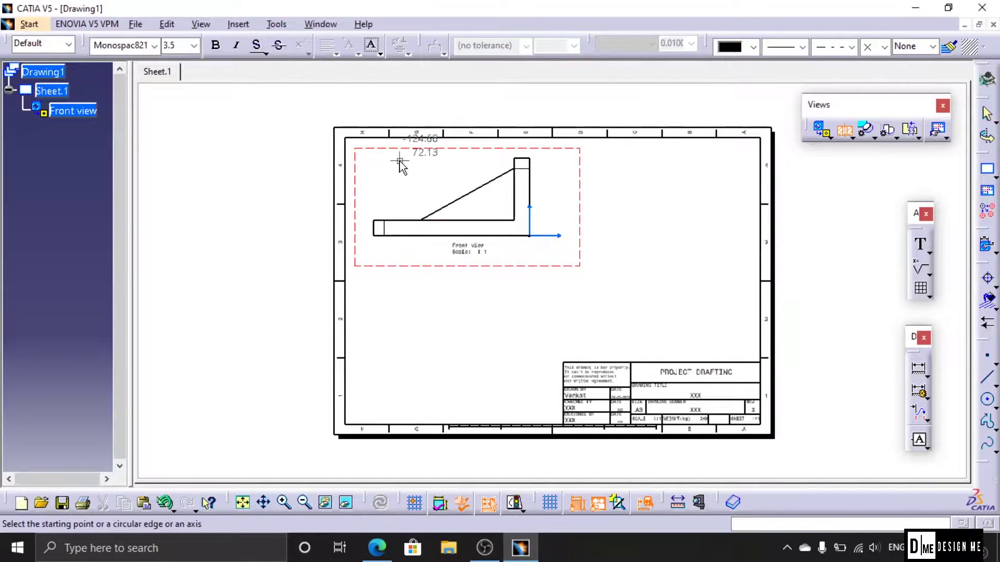
left_click(404, 161)
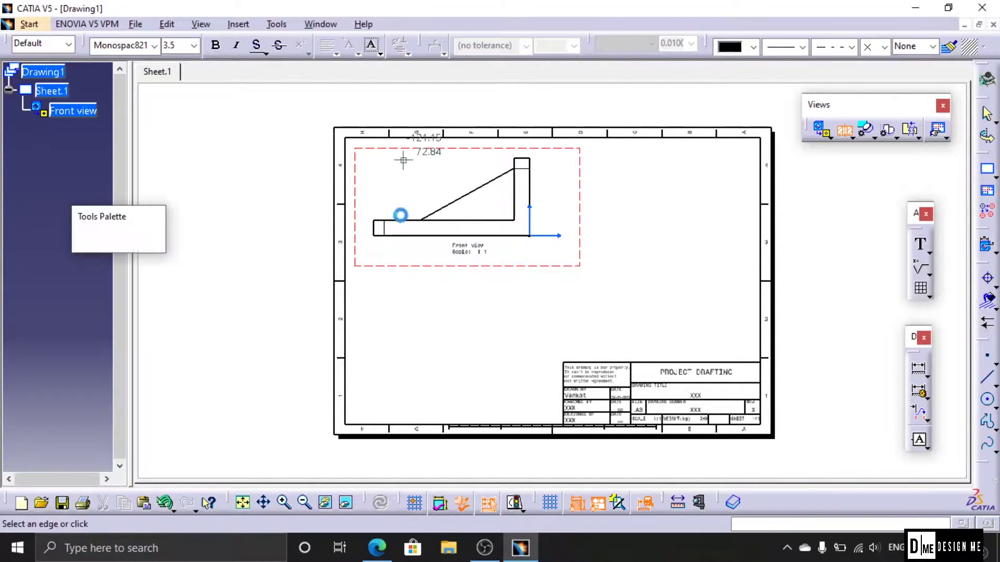
left_click(404, 298)
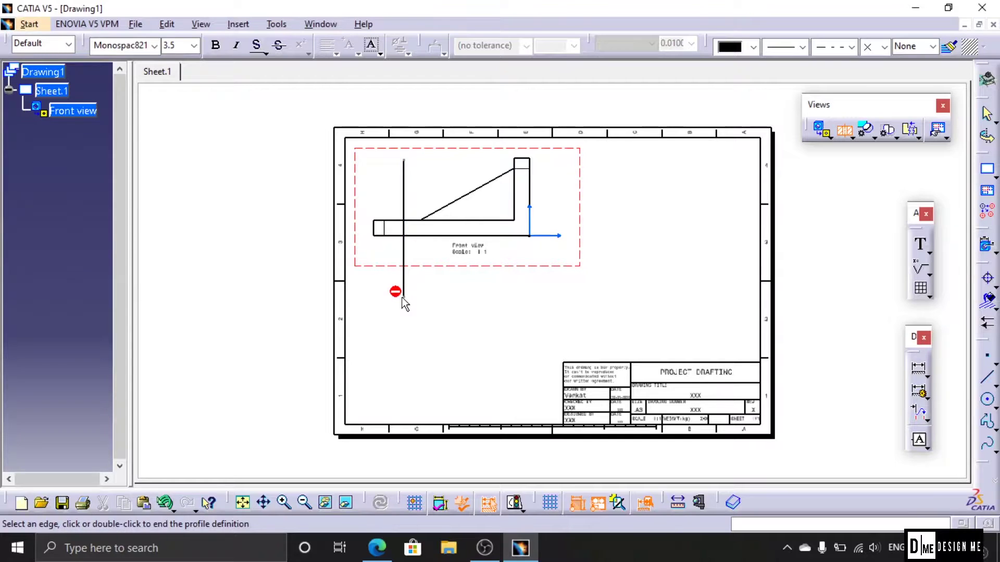
double_click(403, 298)
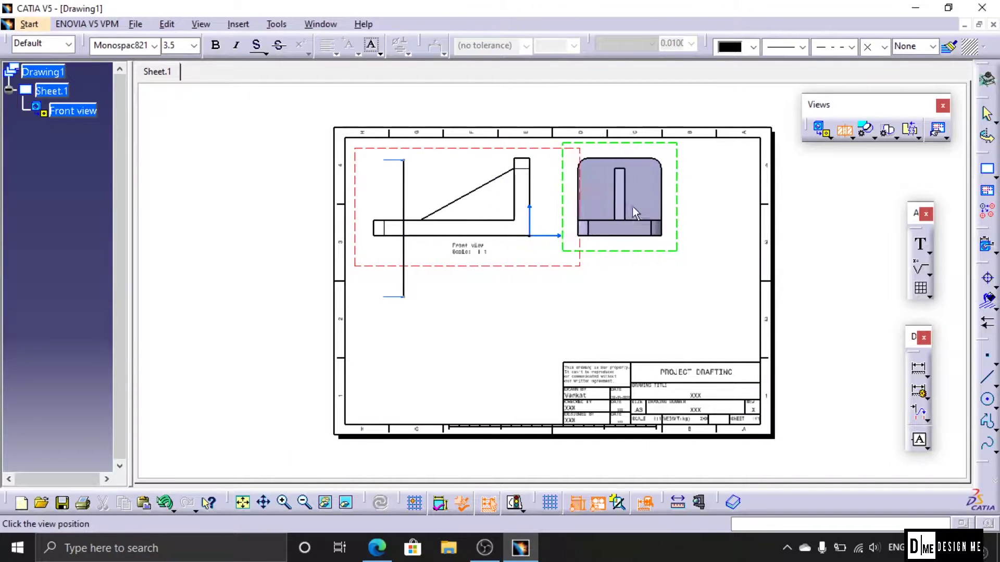
left_click(660, 213)
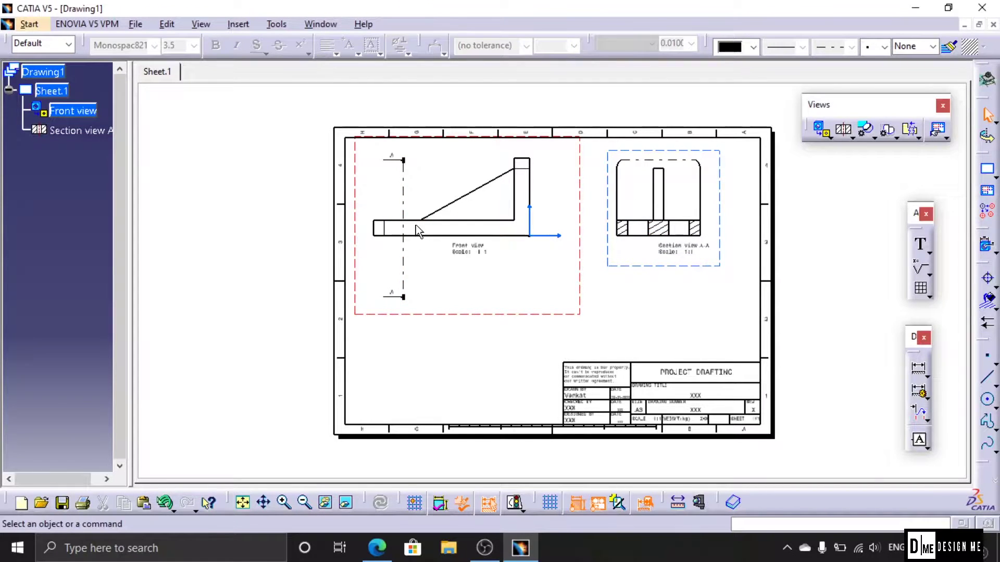
Project a top view from the front view and place it directly below
left_click(831, 140)
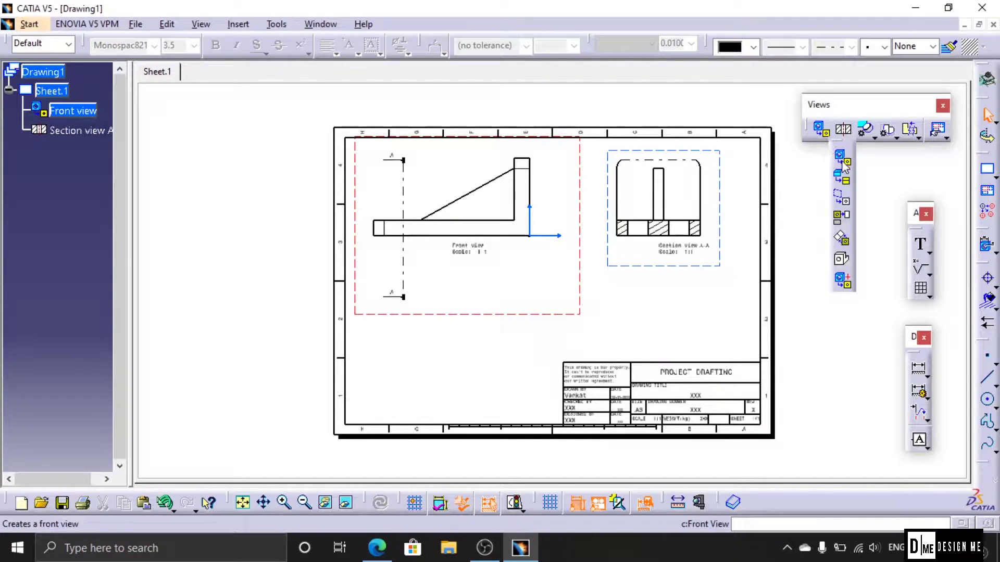
left_click(841, 214)
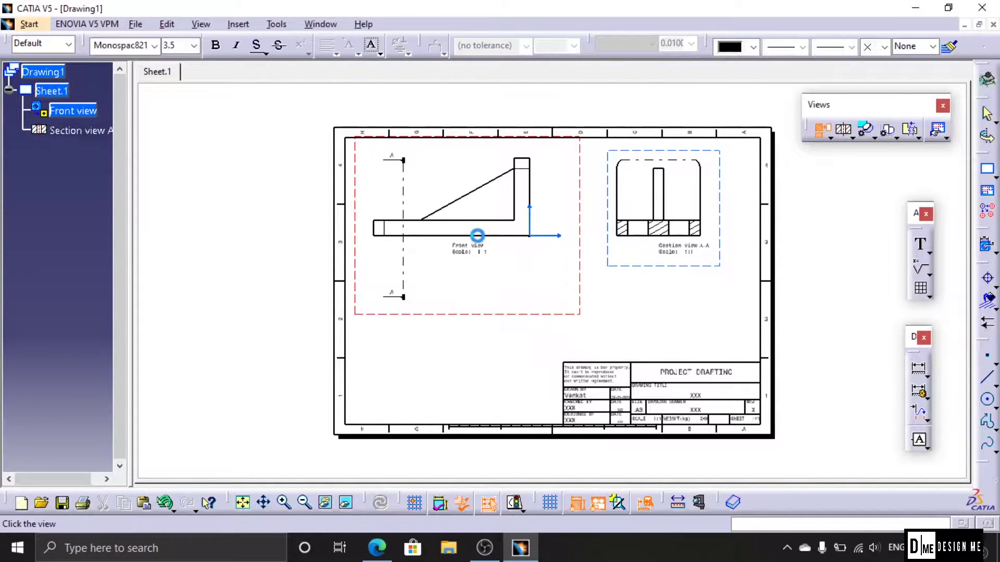
left_click(477, 235)
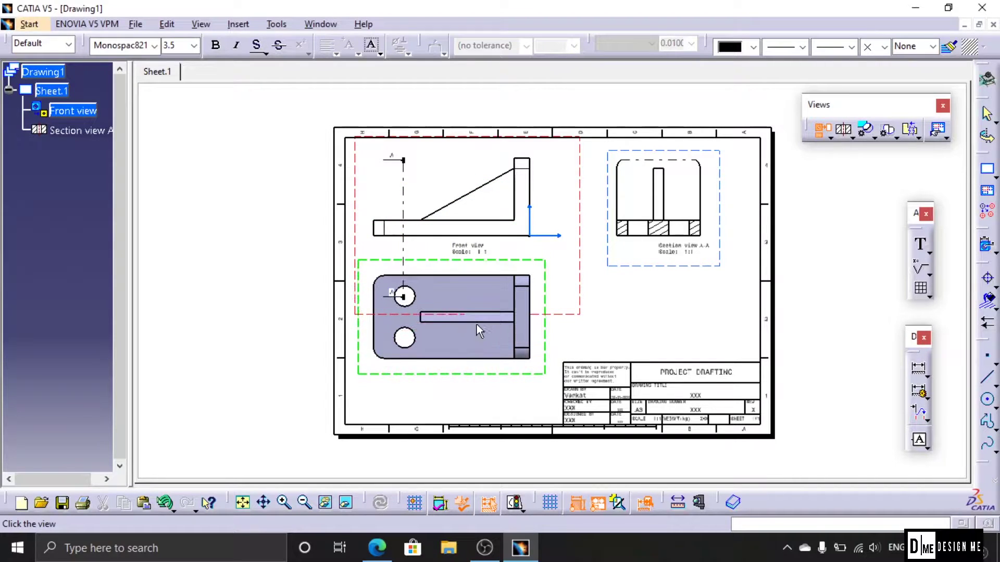
left_click(531, 345)
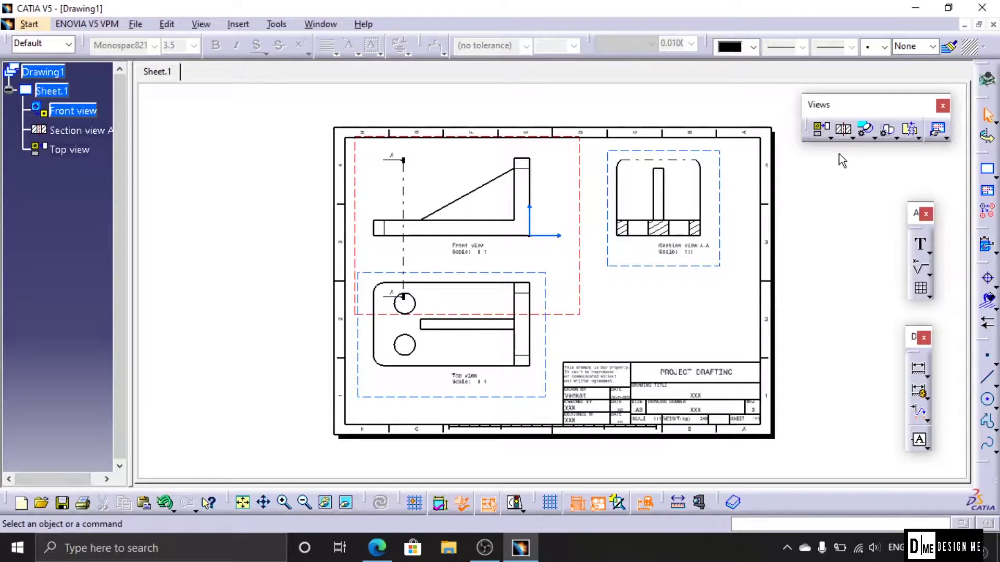
Create an offset section cut from a vertical line beside the existing A-A line, placed beyond the sheet's right edge
left_click(852, 138)
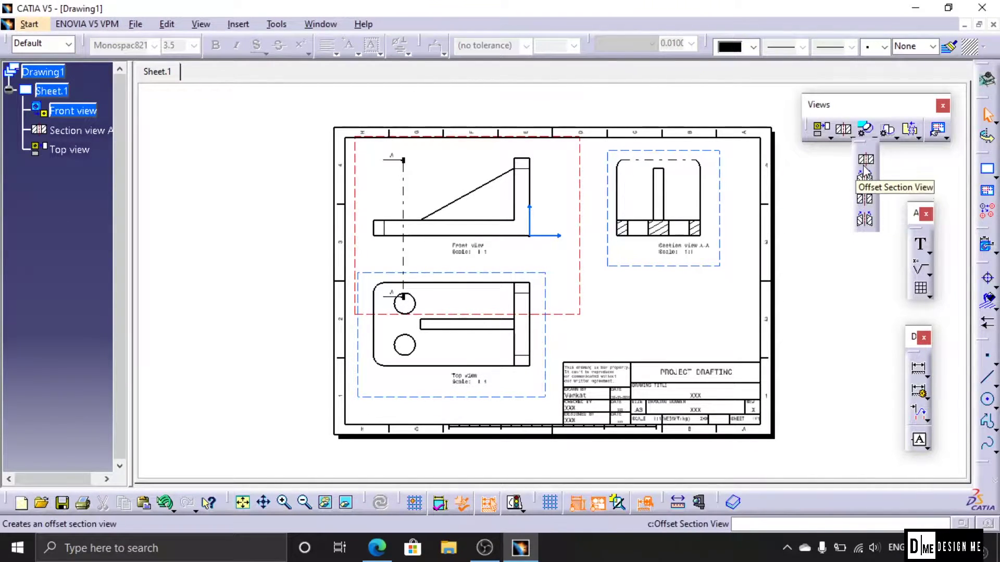
left_click(864, 201)
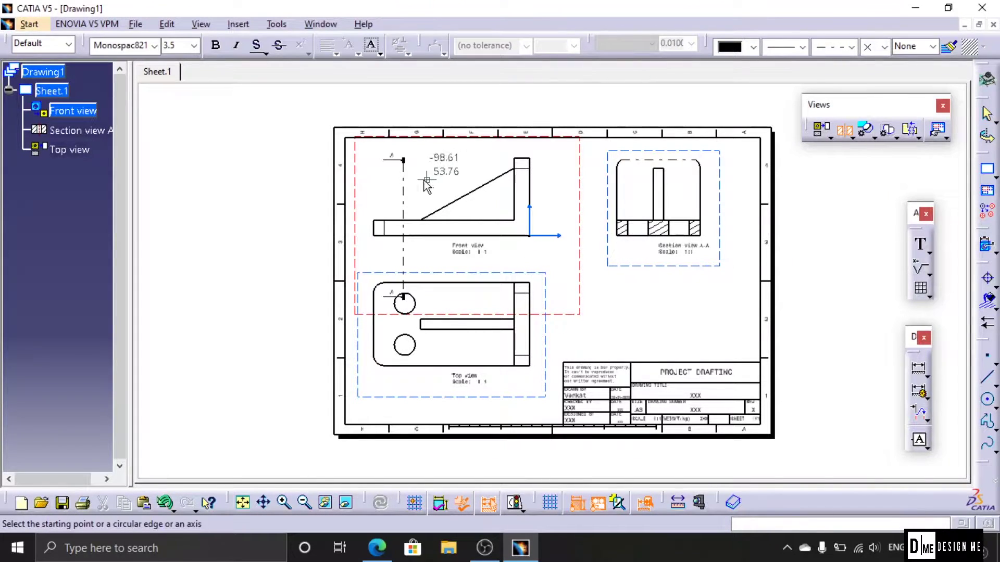
left_click(406, 152)
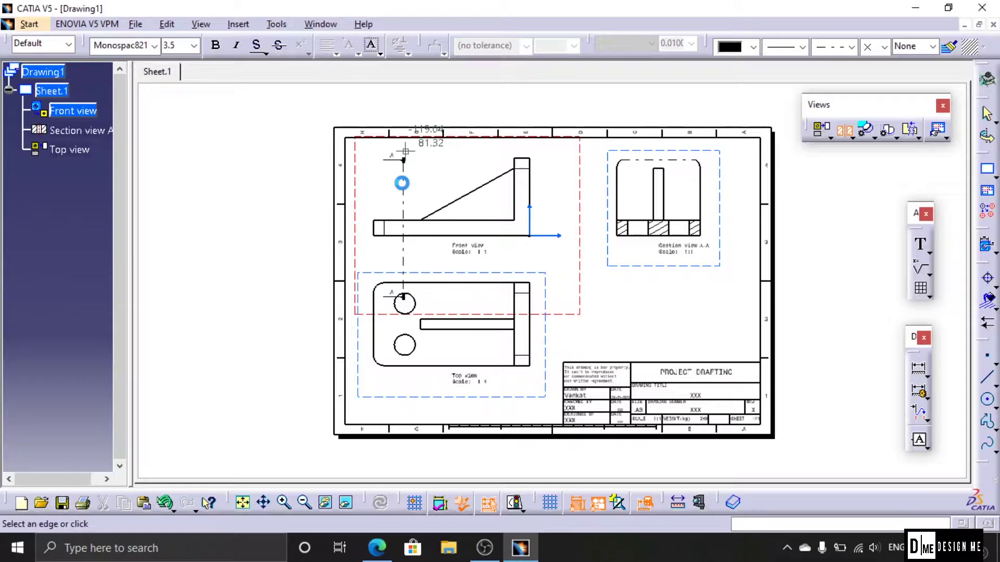
double_click(405, 258)
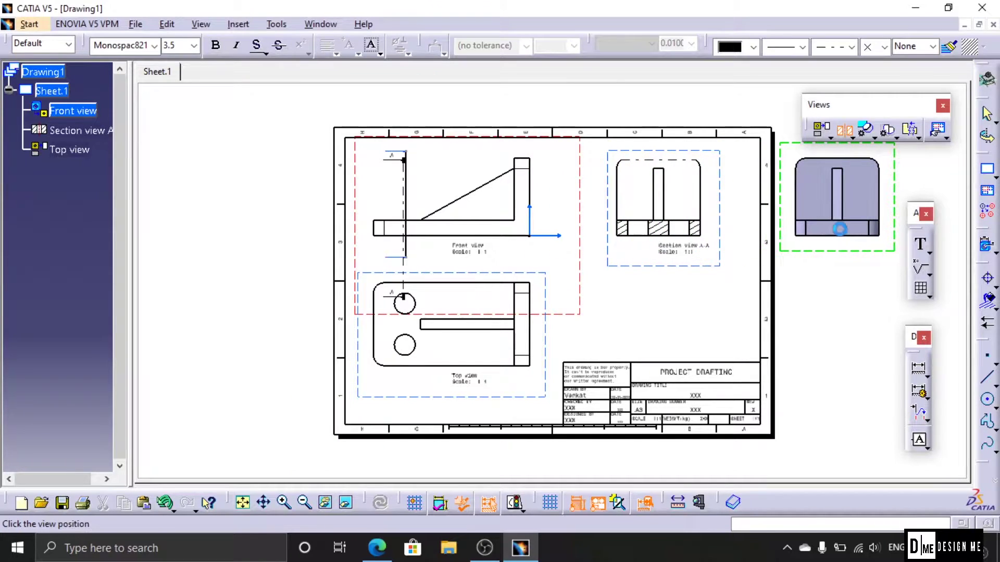
left_click(839, 230)
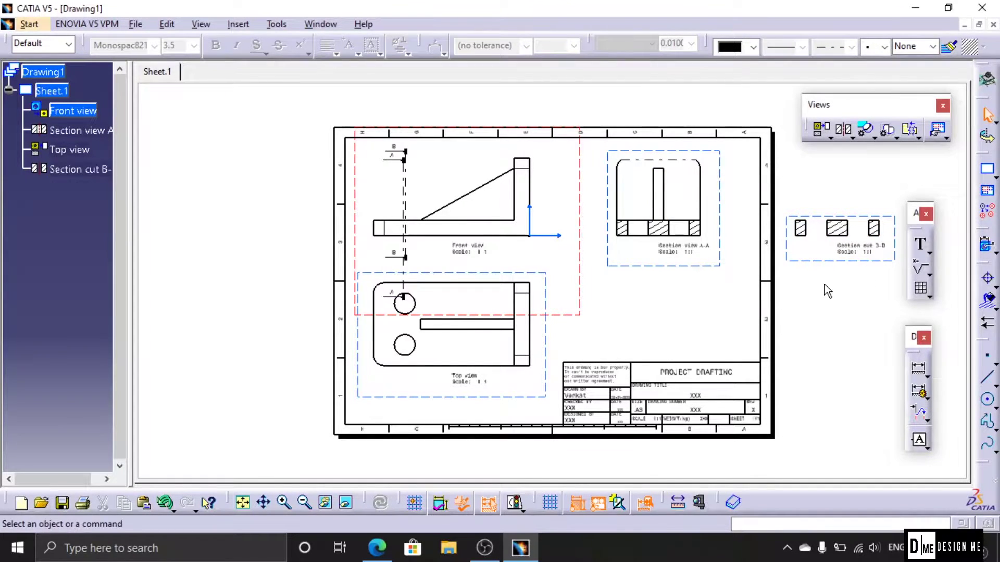
Create an aligned section view from a profile running up through the base and horizontally across the front view, placed left of the sheet
left_click(853, 138)
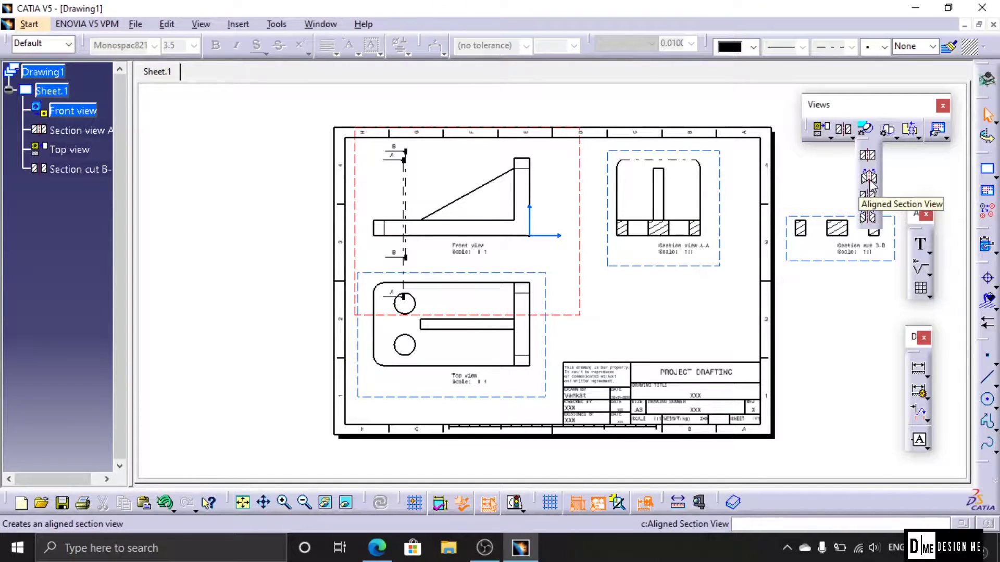
left_click(869, 180)
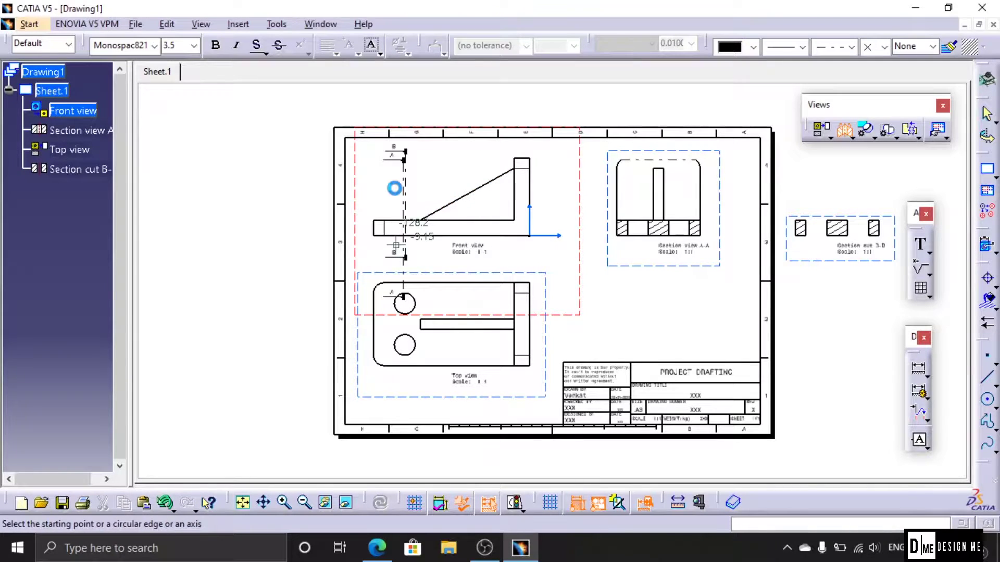
left_click(395, 188)
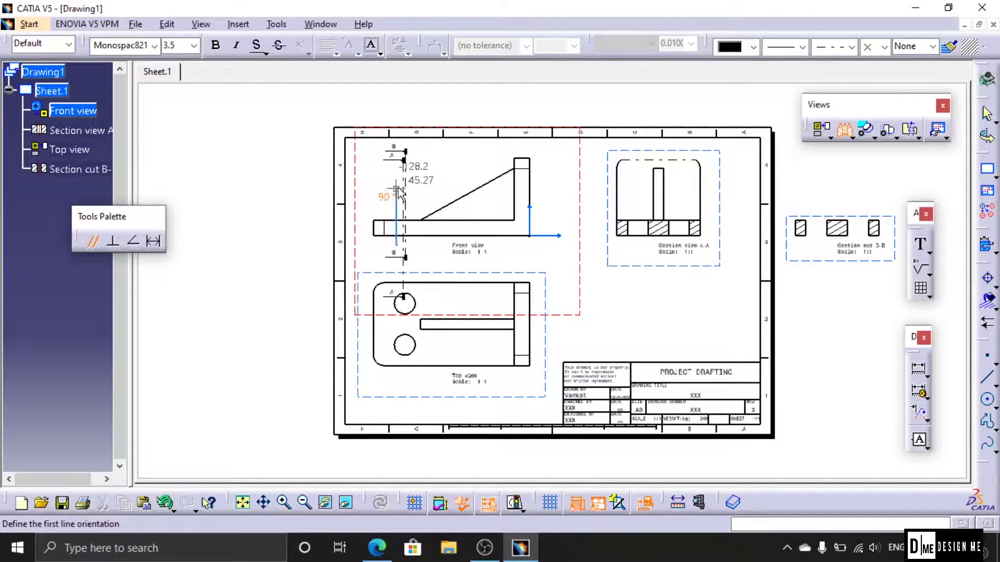
left_click(399, 194)
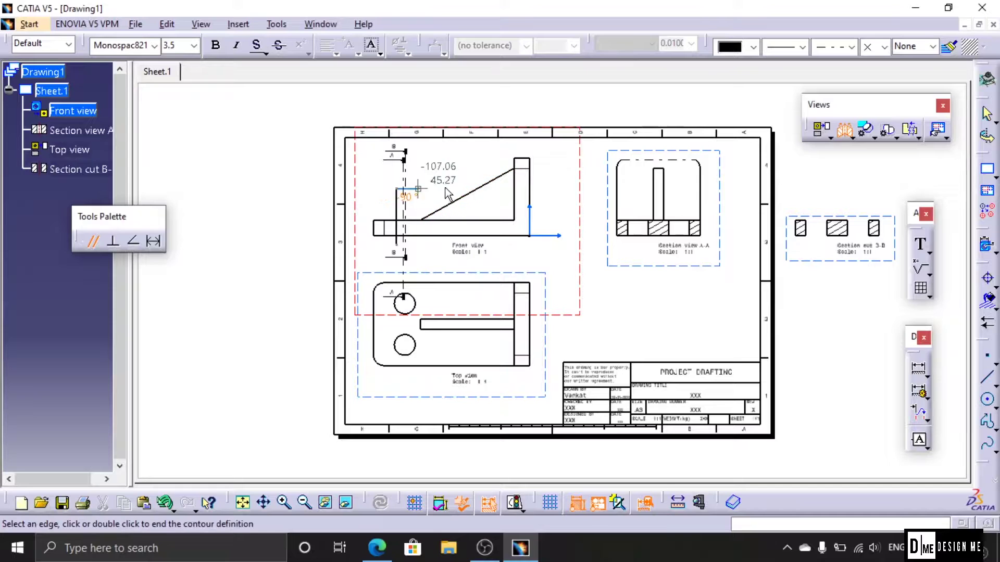
left_click(563, 189)
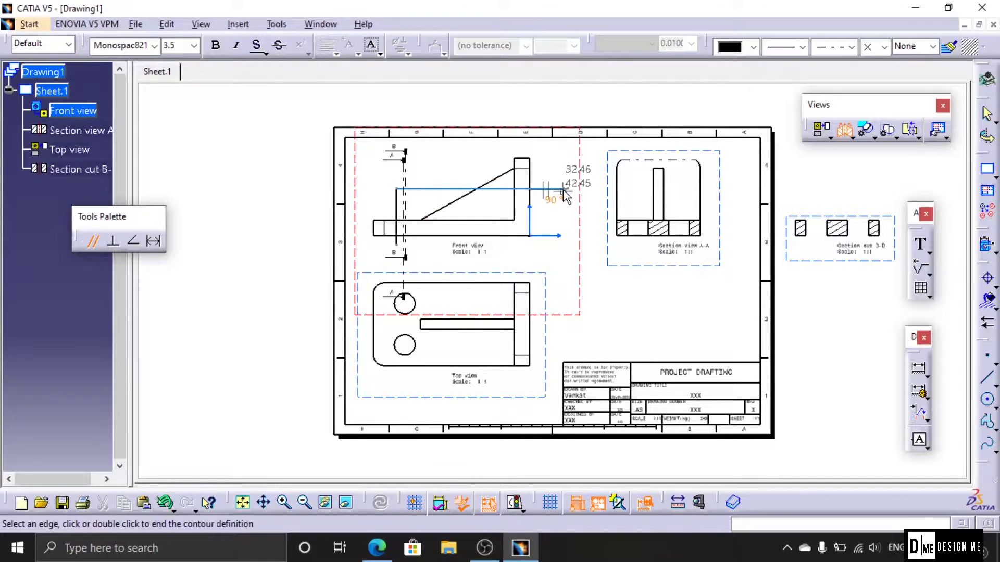
double_click(564, 207)
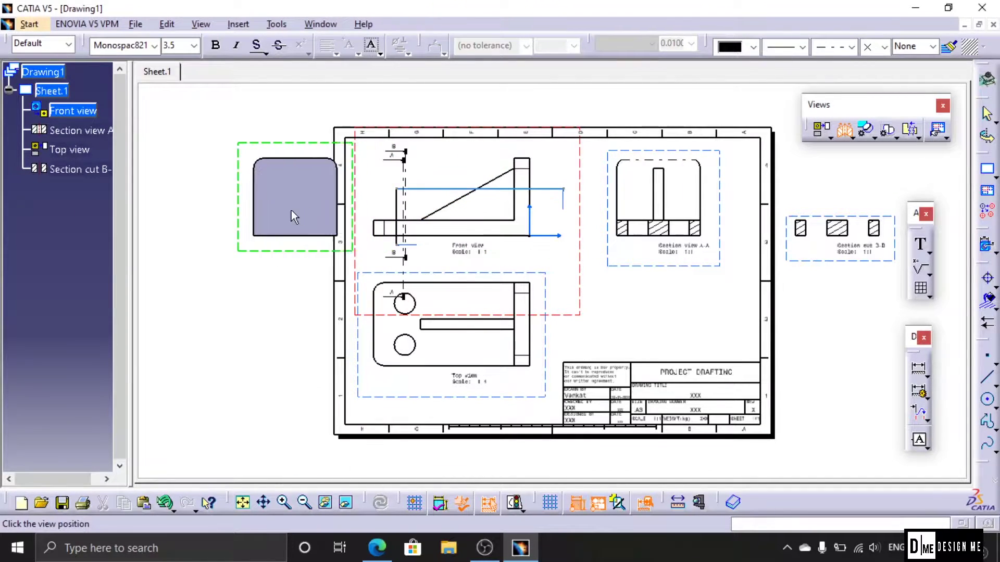
left_click(264, 212)
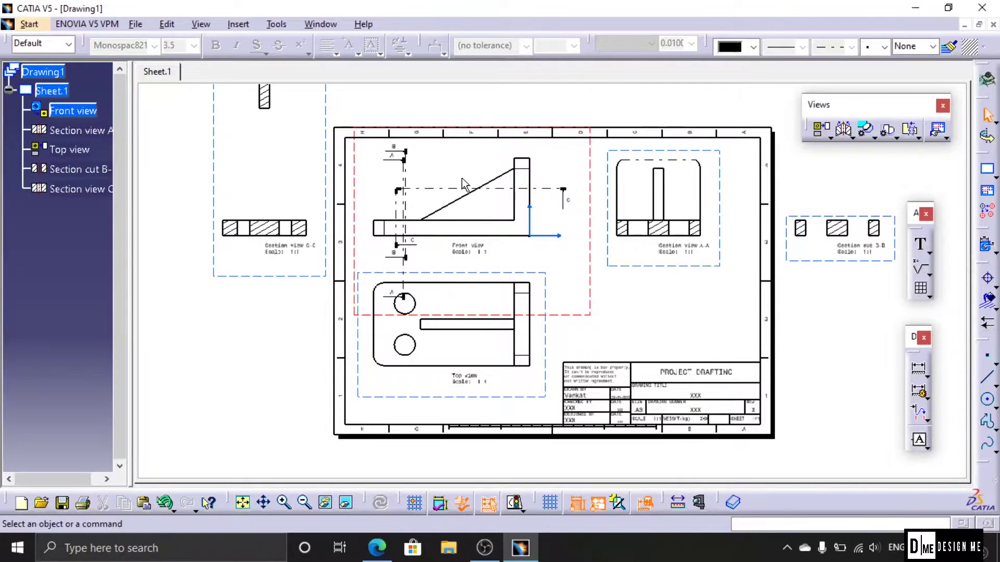
Create an aligned section cut along the C-C profile in the front view, placed left of the aligned section view
key("ctrl+Page_Down")
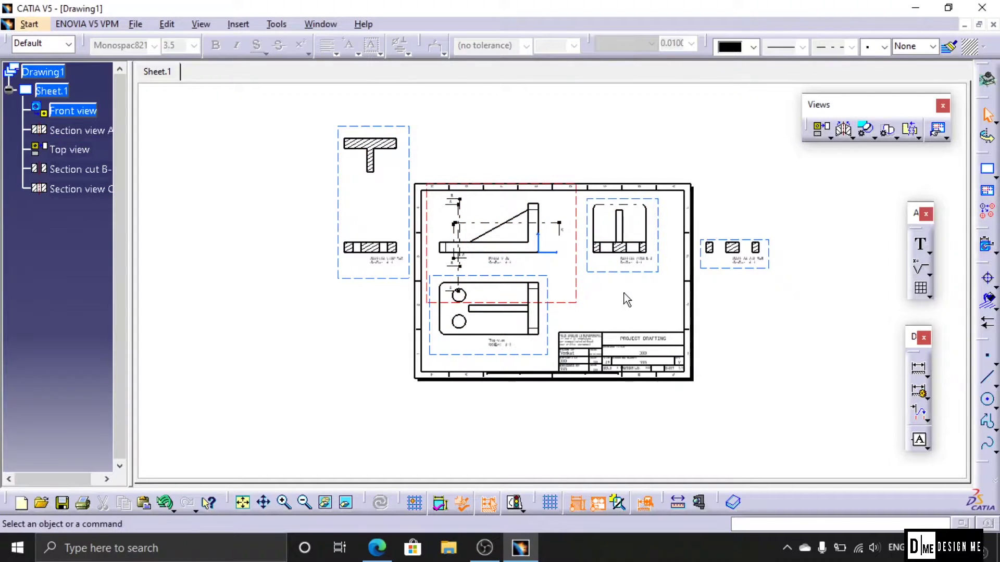
left_click(852, 136)
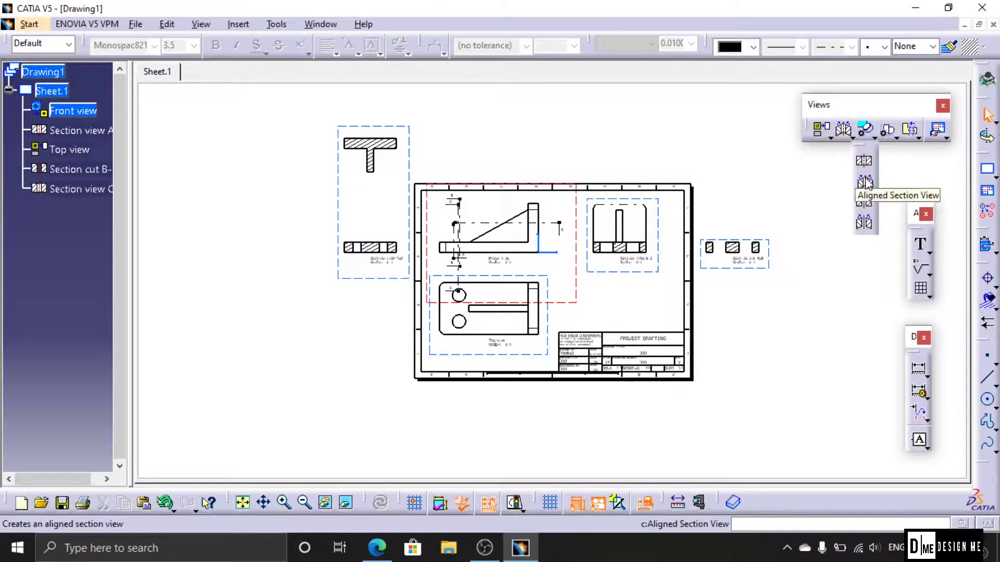
left_click(866, 224)
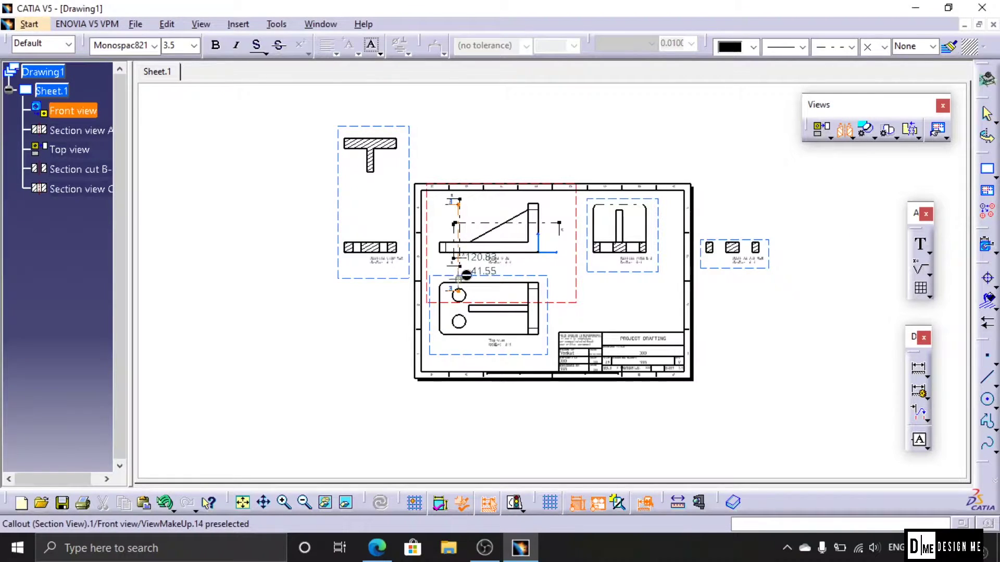
scroll(458, 265, "up", 3)
middle_click_drag(469, 250, 558, 368)
left_click(534, 350)
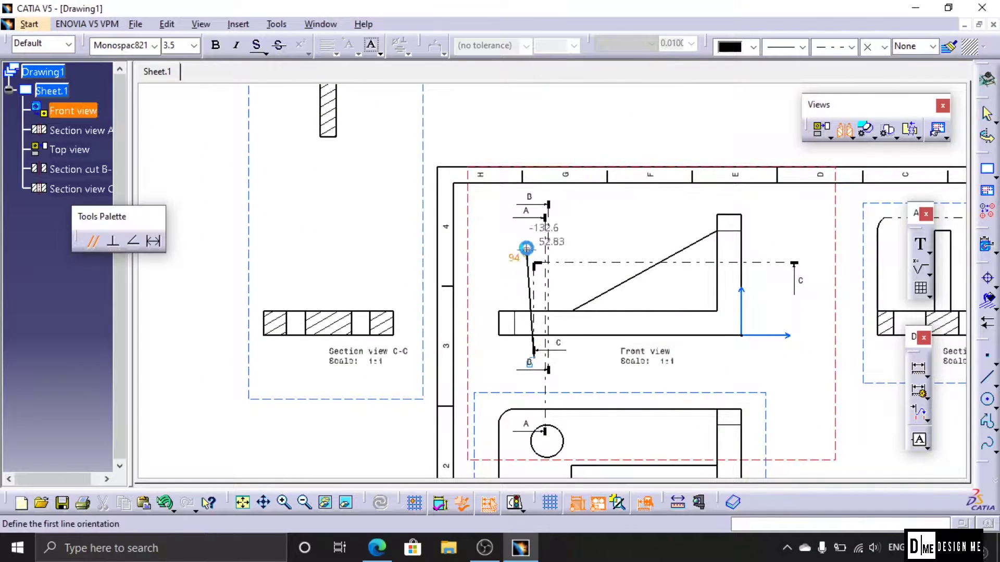
left_click(534, 259)
double_click(802, 261)
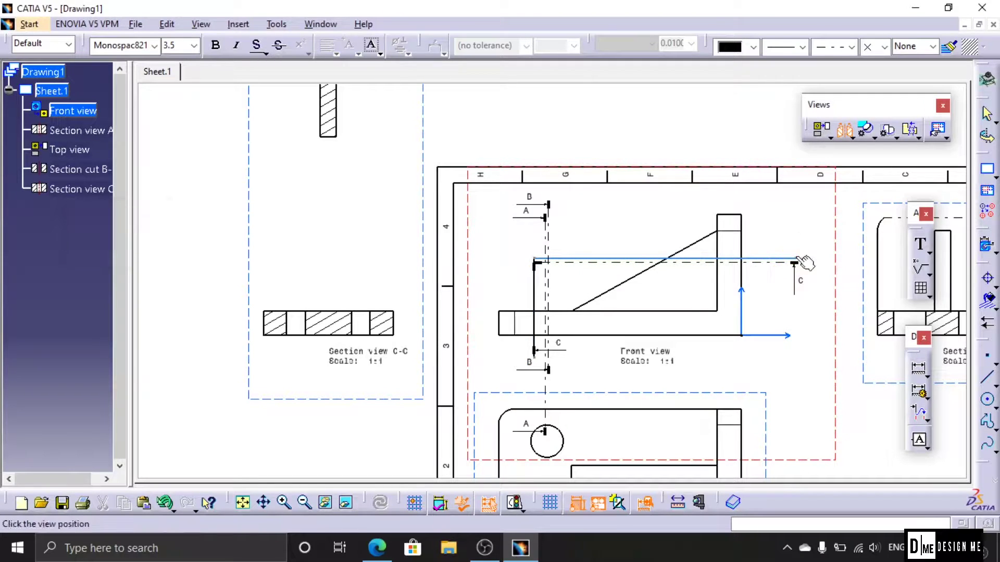
middle_click_drag(231, 137, 426, 191)
scroll(552, 285, "down", 5)
left_click(489, 217)
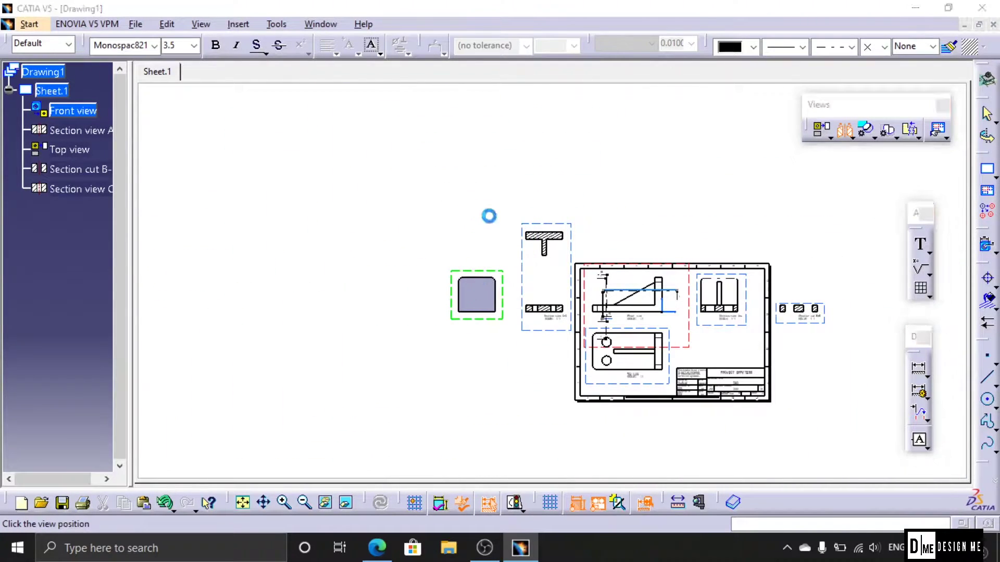
scroll(670, 274, "up", 4)
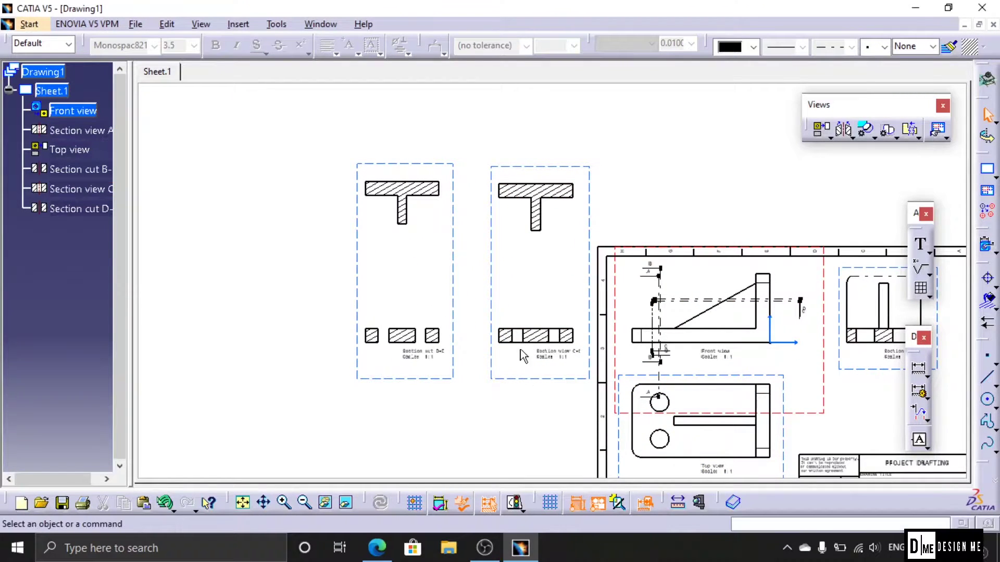
scroll(552, 281, "down", 4)
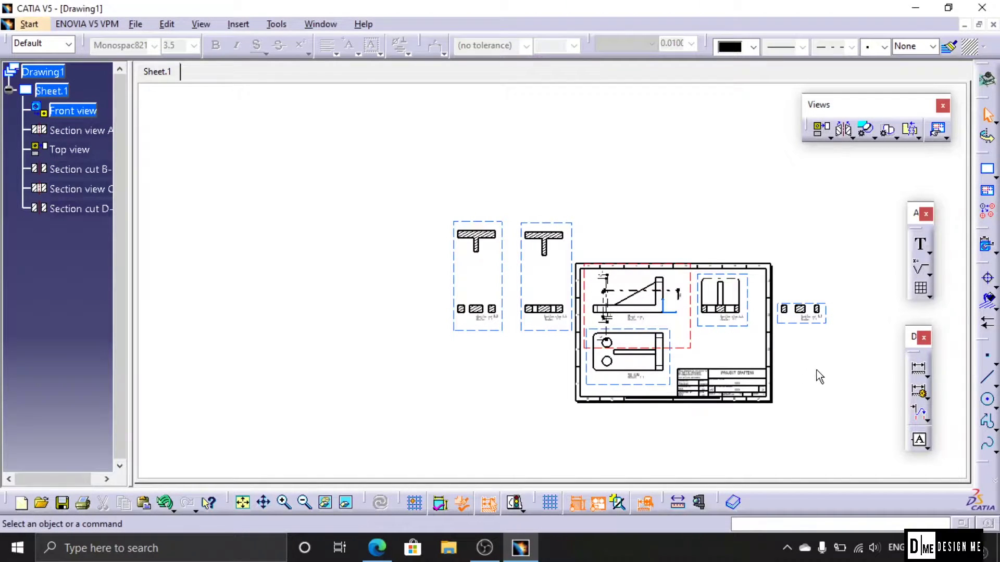
left_click(787, 548)
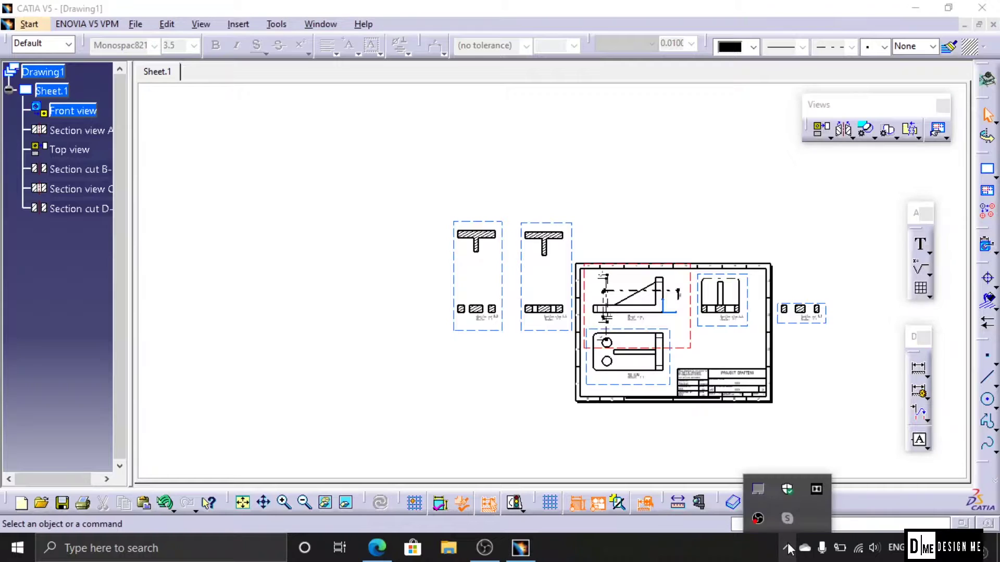
left_click(787, 548)
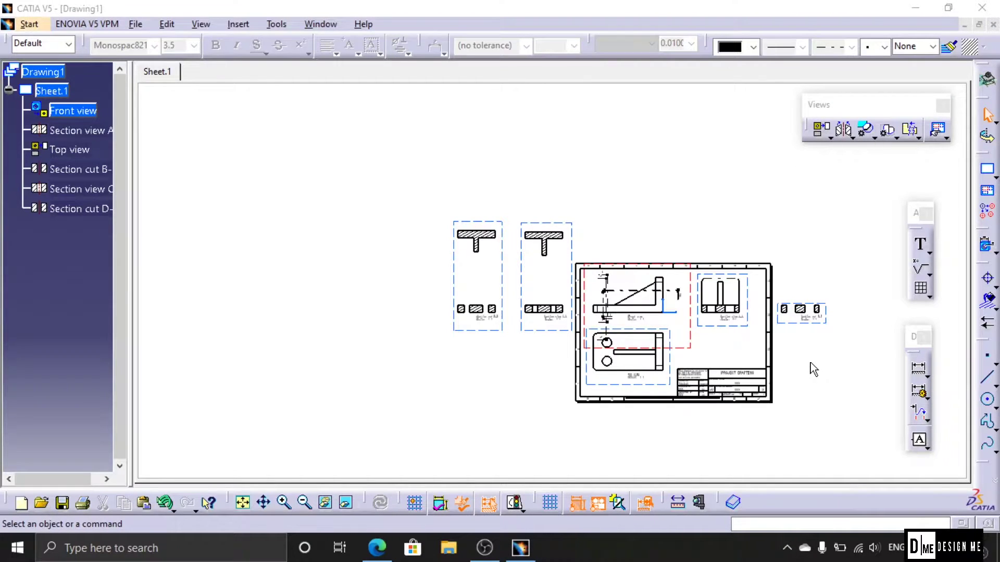
middle_click_drag(810, 365, 686, 352)
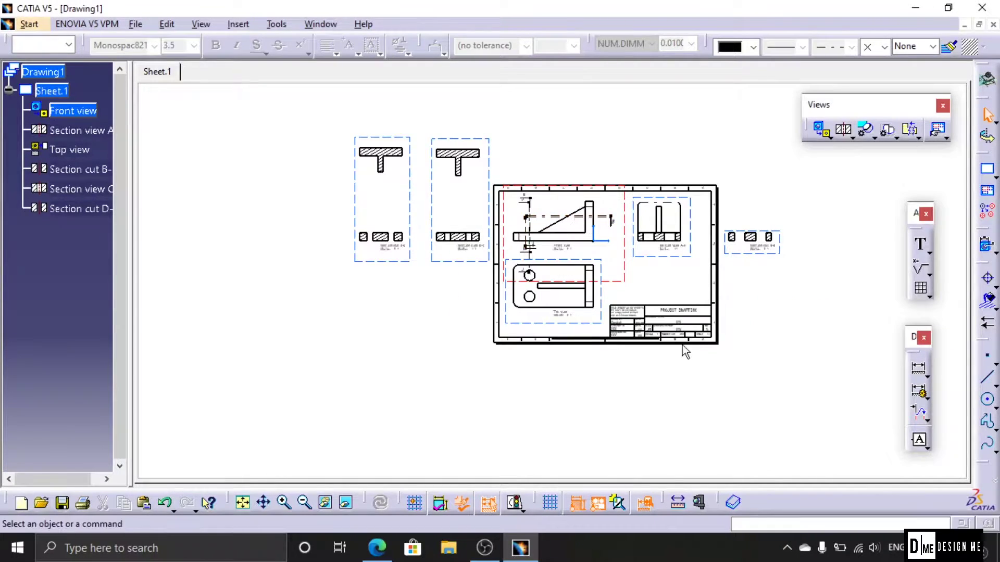
left_click(733, 502)
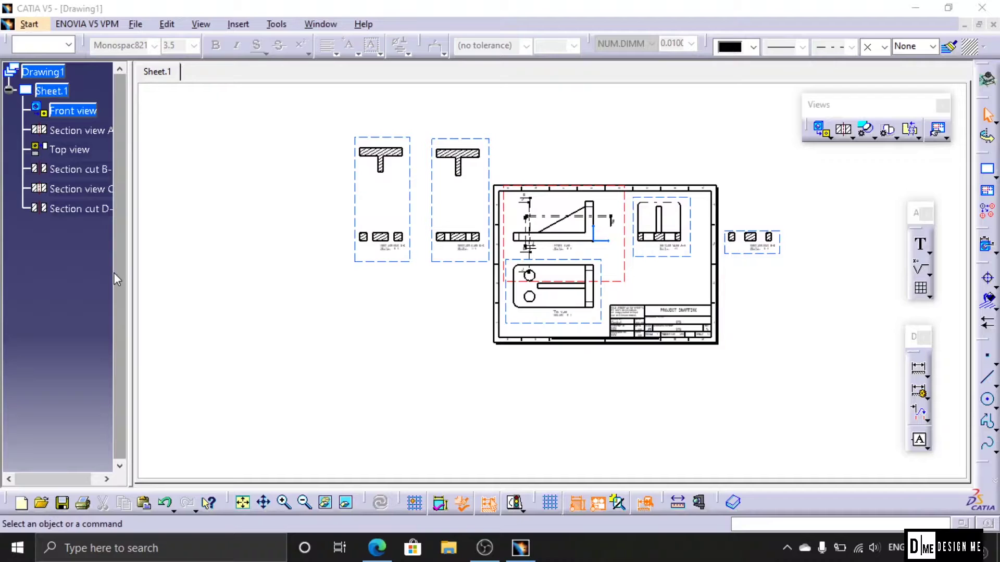
Delete all six views from the sheet: front view, top view, section views A-A and C-C, and section cuts B-B and D-D
left_click(69, 211)
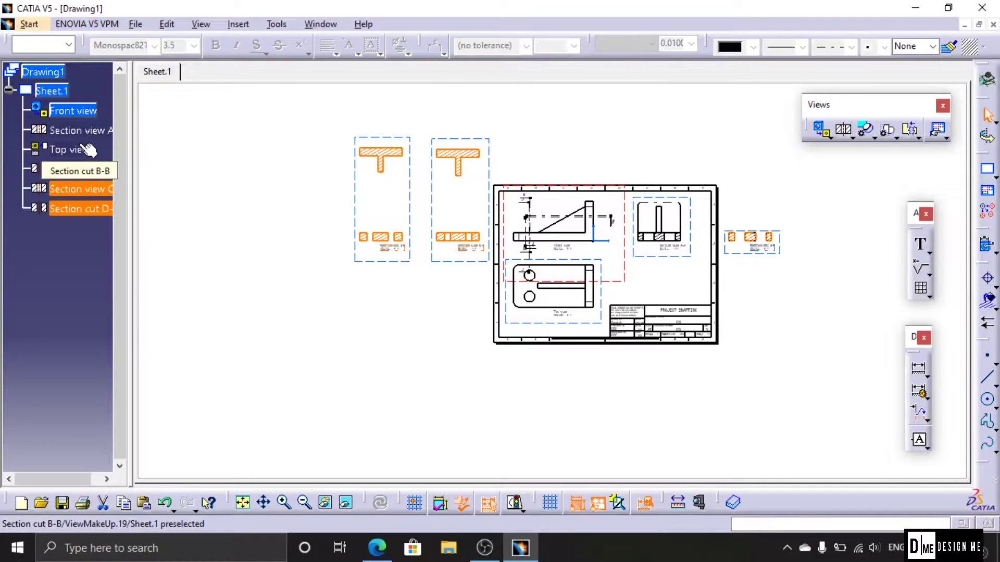
left_click(78, 150, "ctrl")
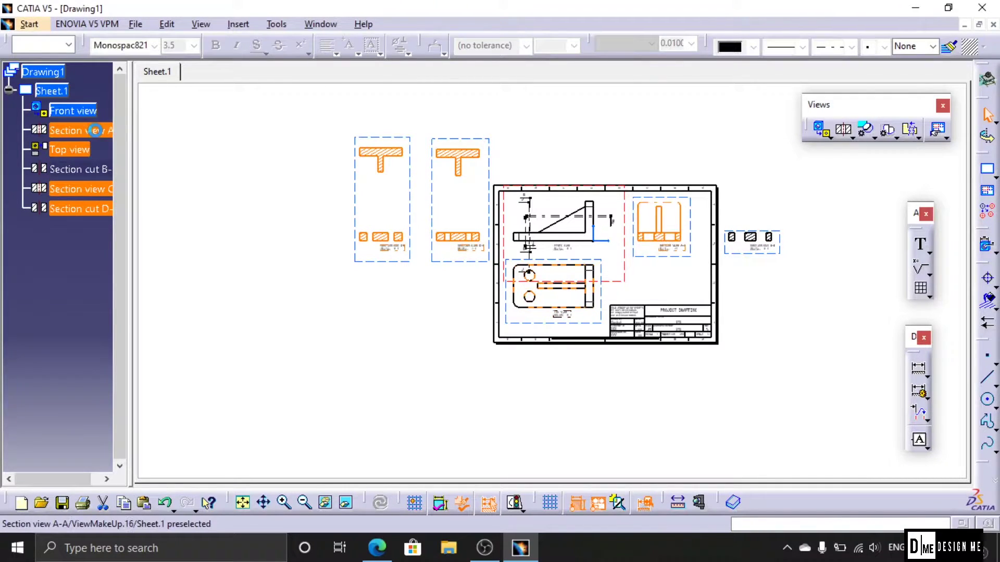
left_click(78, 111, "ctrl")
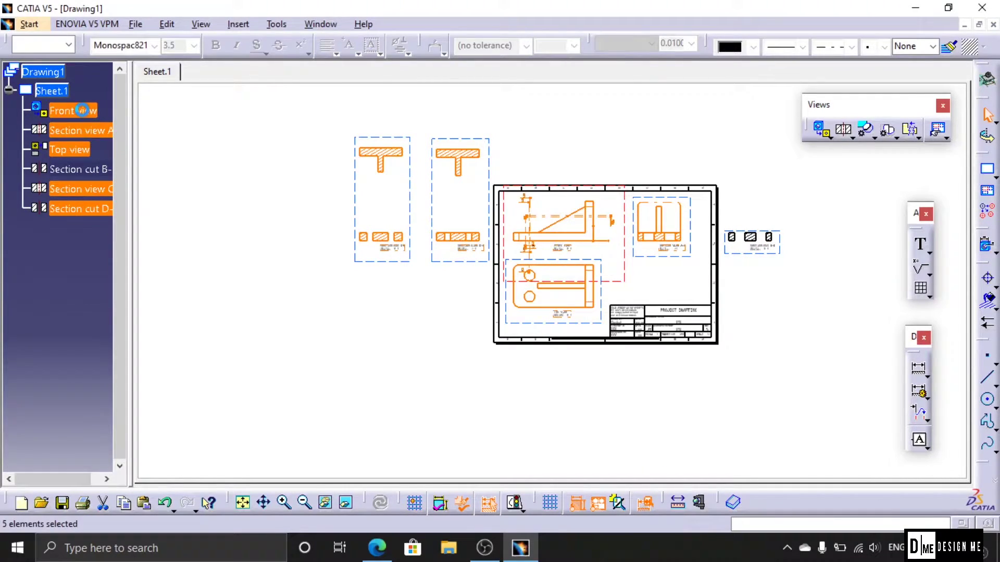
left_click(101, 171, "ctrl")
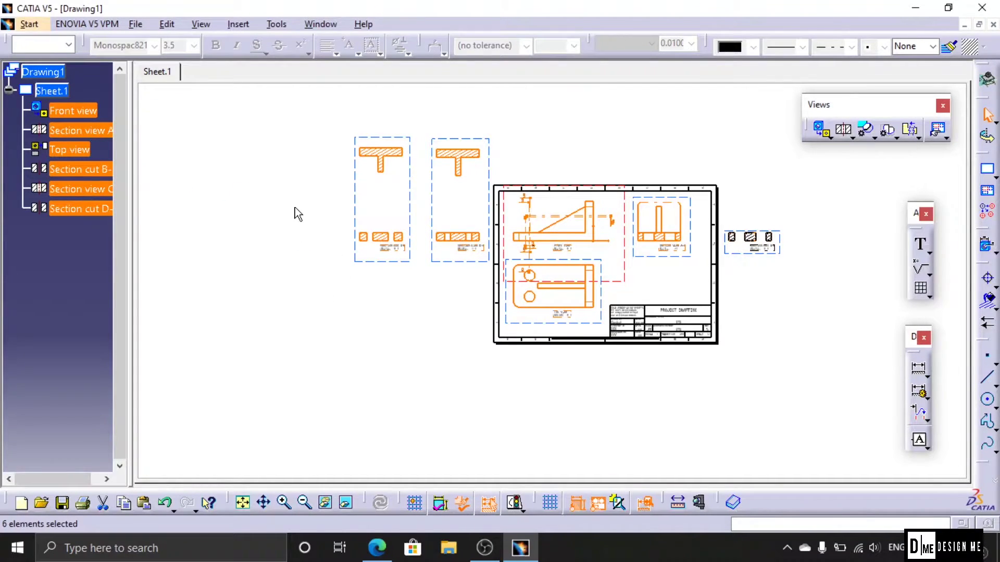
key("Delete")
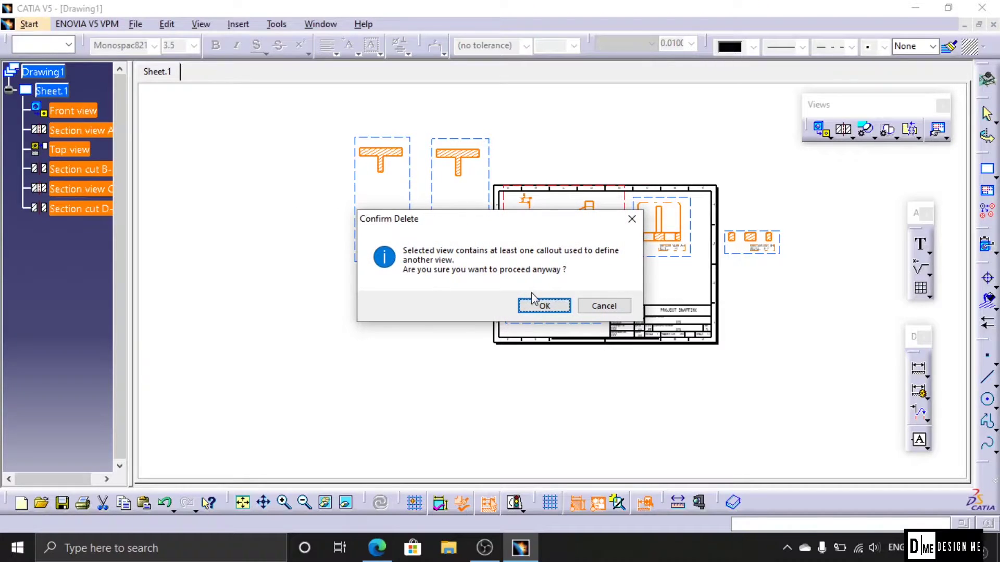
left_click(542, 307)
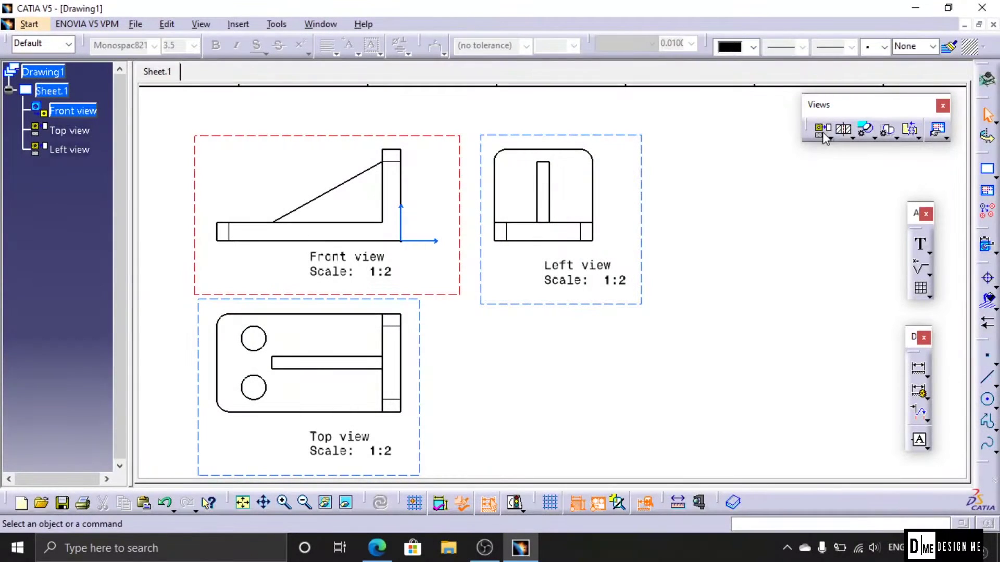
Try to create a circular detail view around the upper-right corner of the left view while the front view is active
left_click(874, 136)
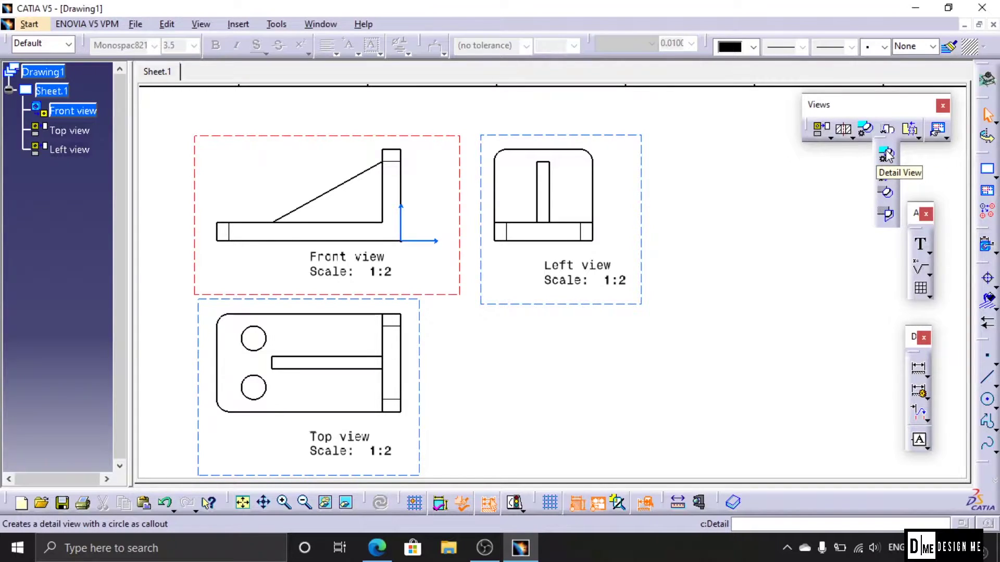
left_click(886, 154)
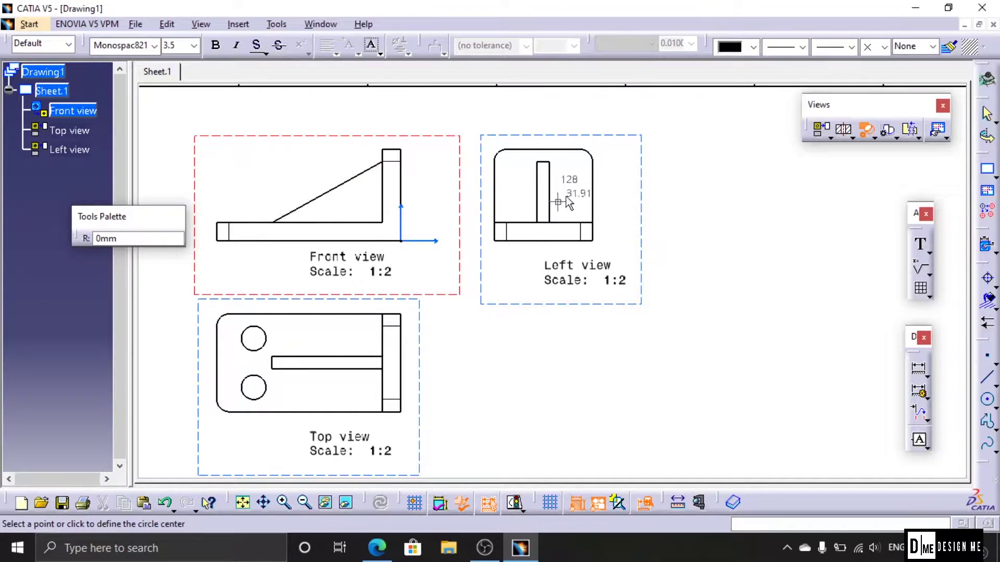
left_click(579, 163)
left_click(611, 163)
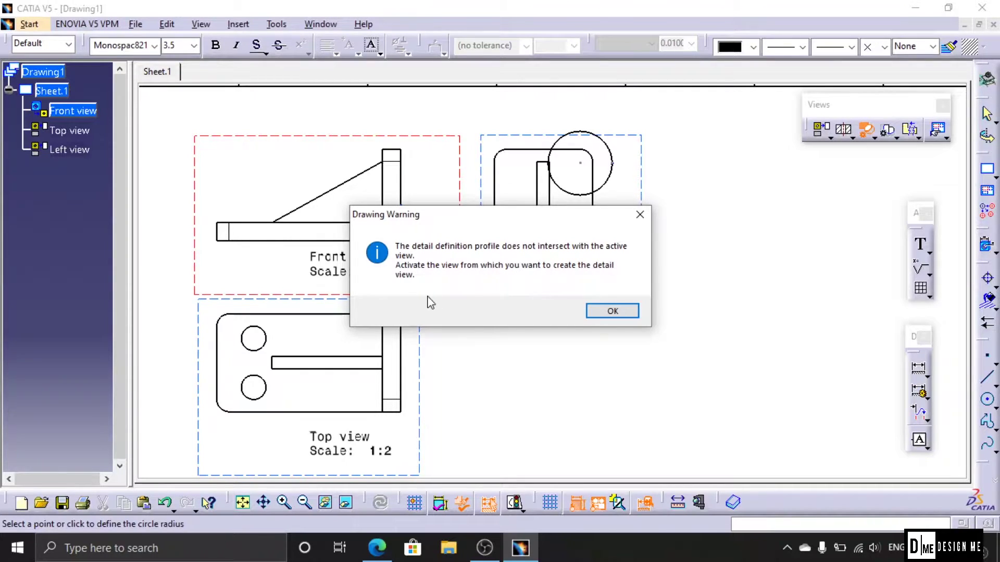
left_click(618, 315)
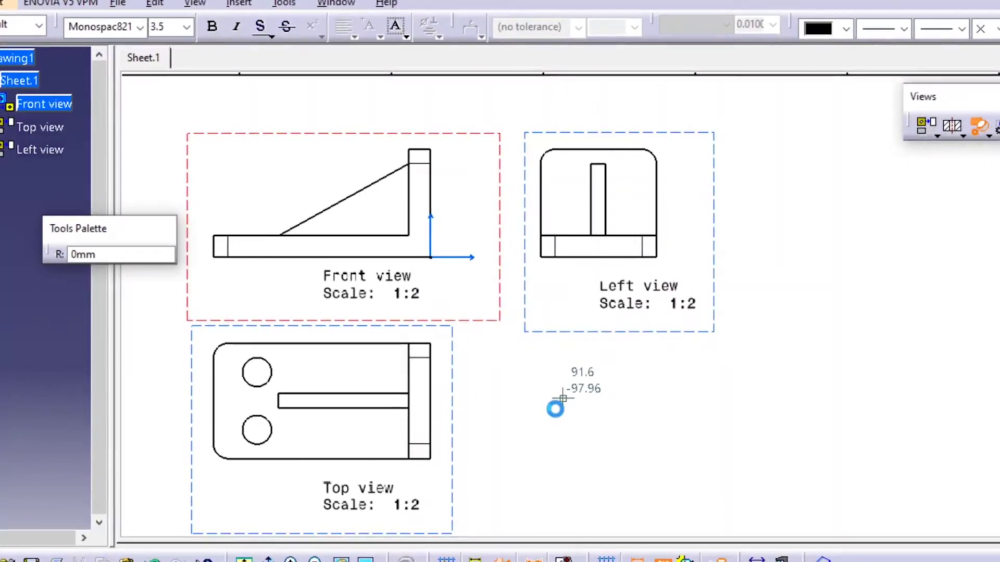
left_click(555, 410)
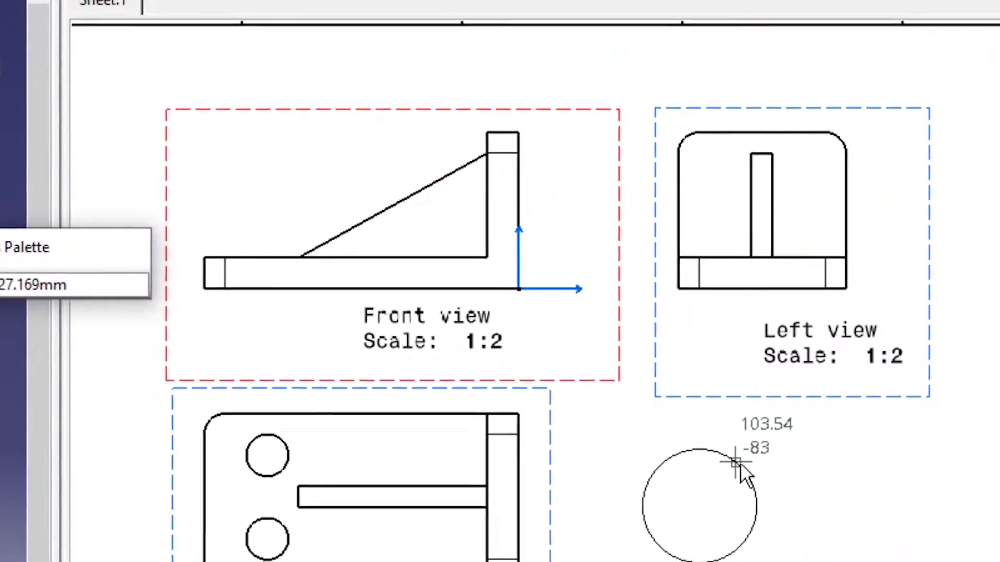
left_click(757, 475)
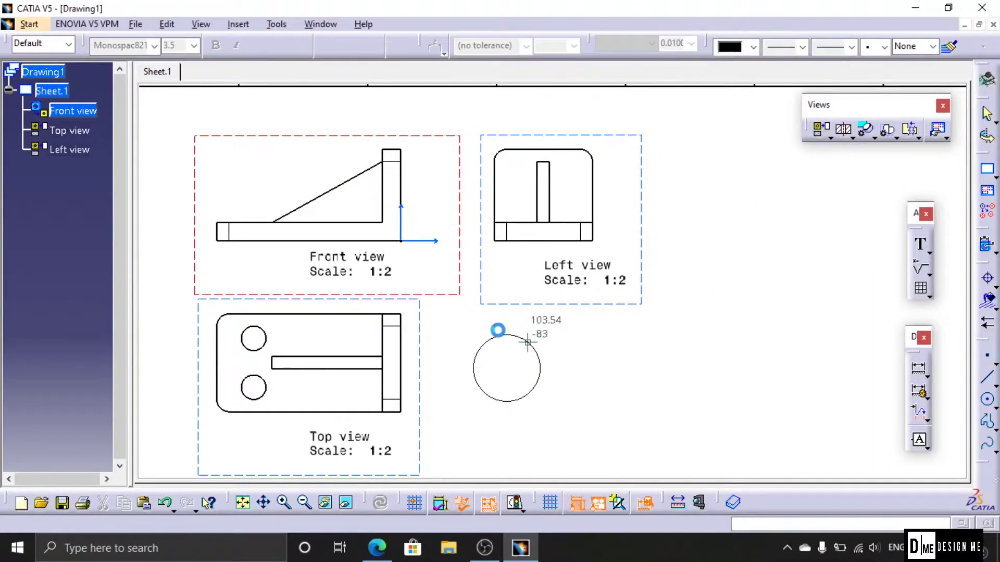
key("Escape")
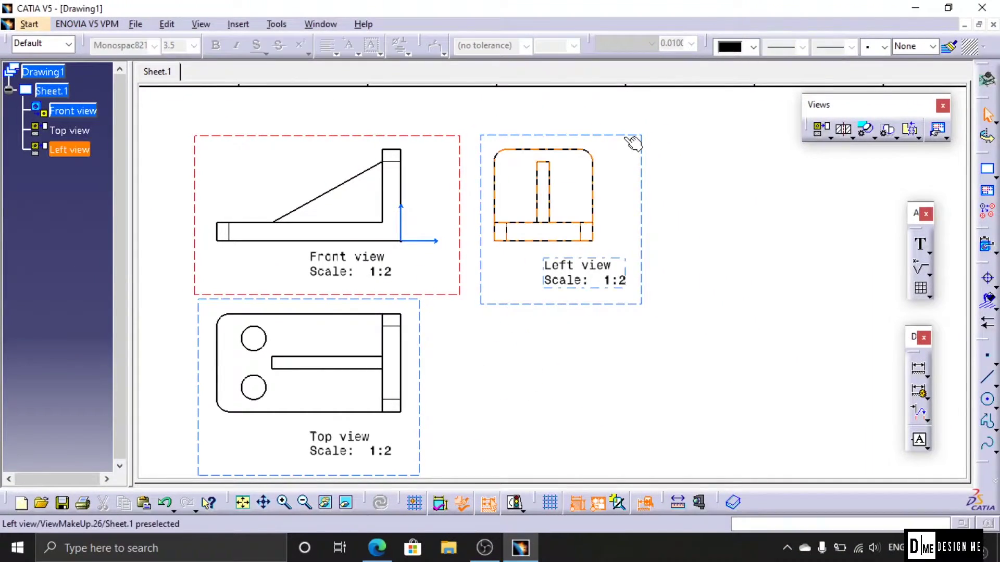
Activate the left view and create a 1:1 circular detail view of its upper-right corner, placed to the right of the left view
left_click(624, 136)
left_click(624, 136)
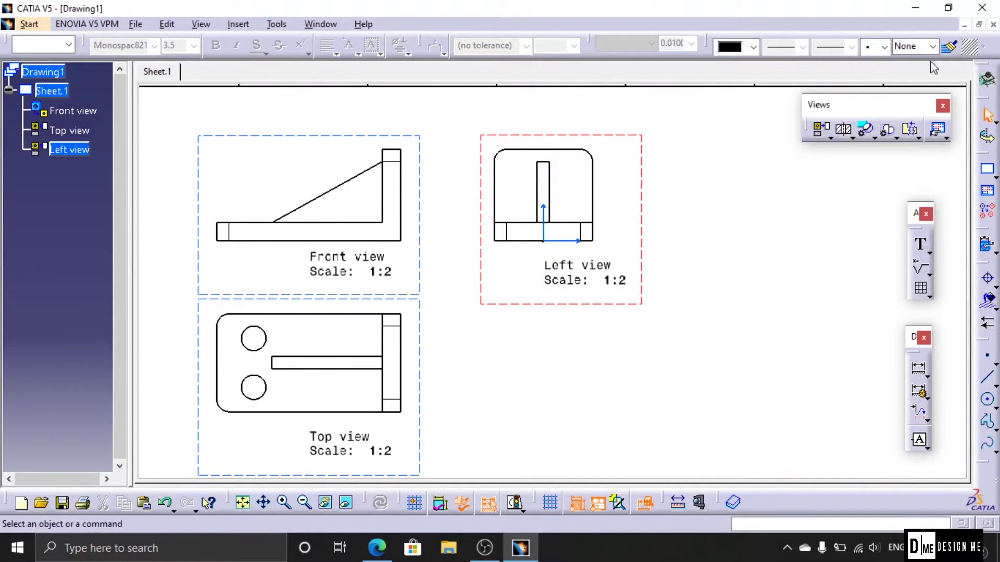
left_click(868, 131)
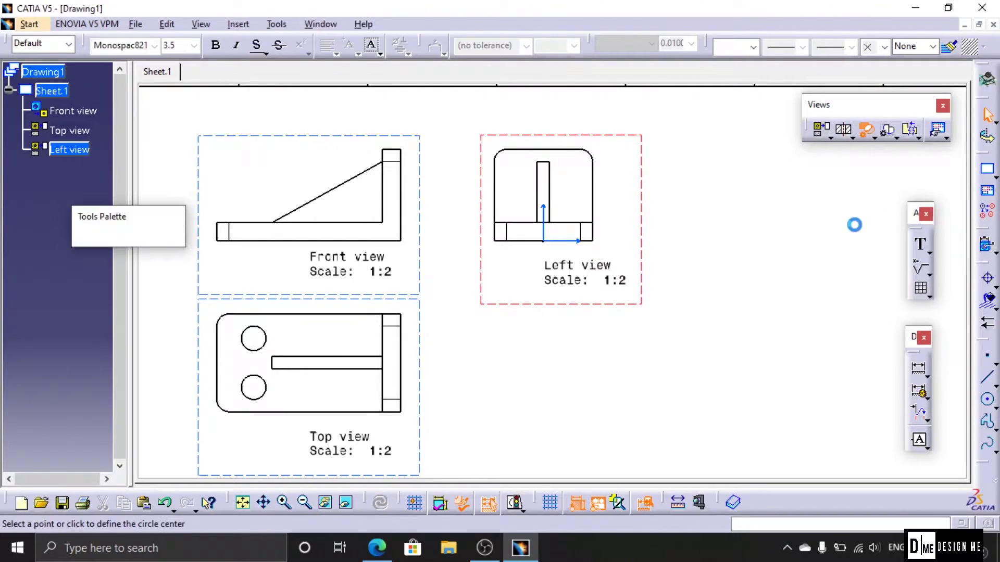
left_click(603, 179)
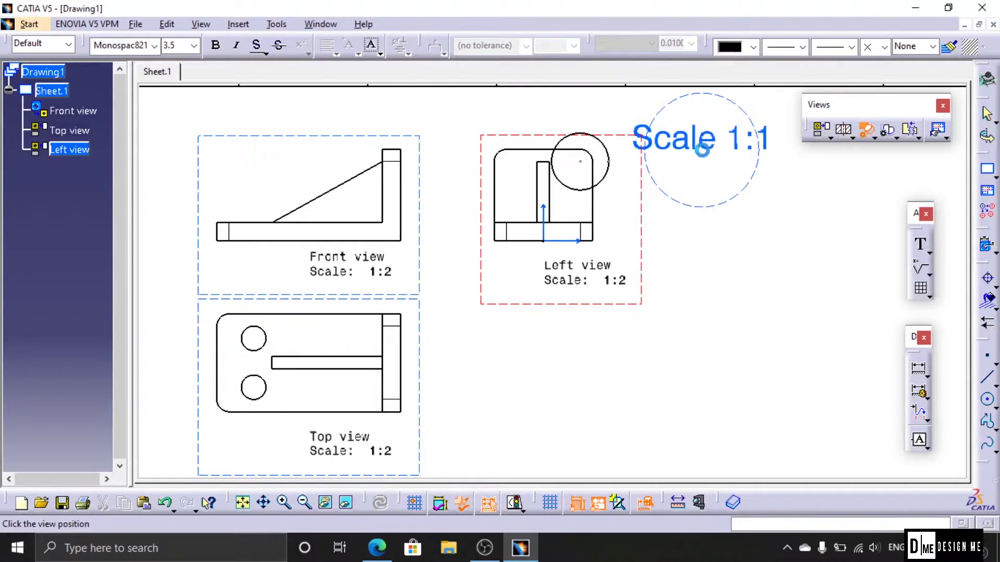
left_click(702, 155)
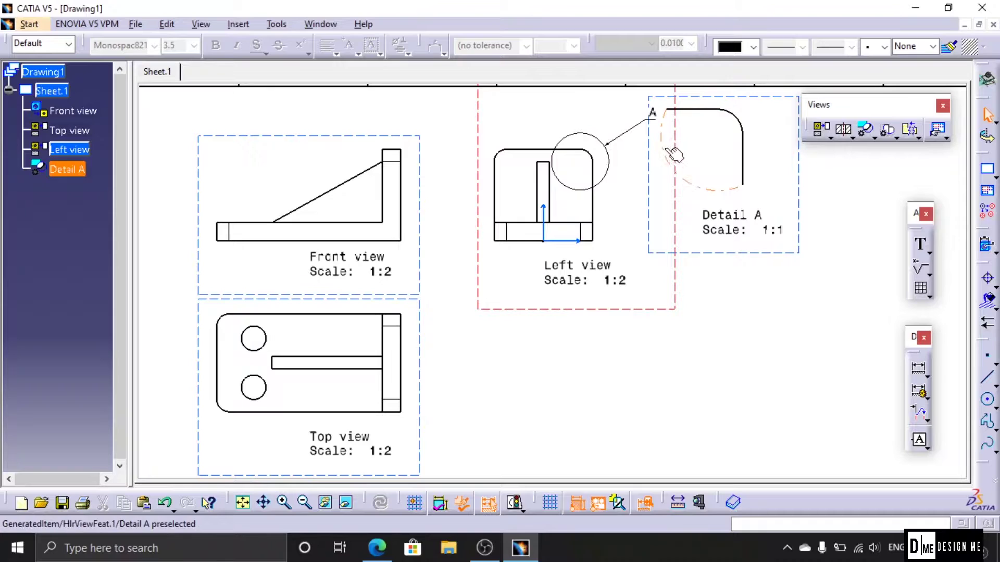
Create a 1:1 quick detail view from a circle of about 17 mm radius at the left view's upper-left corner, placed right of Detail A
left_click(875, 139)
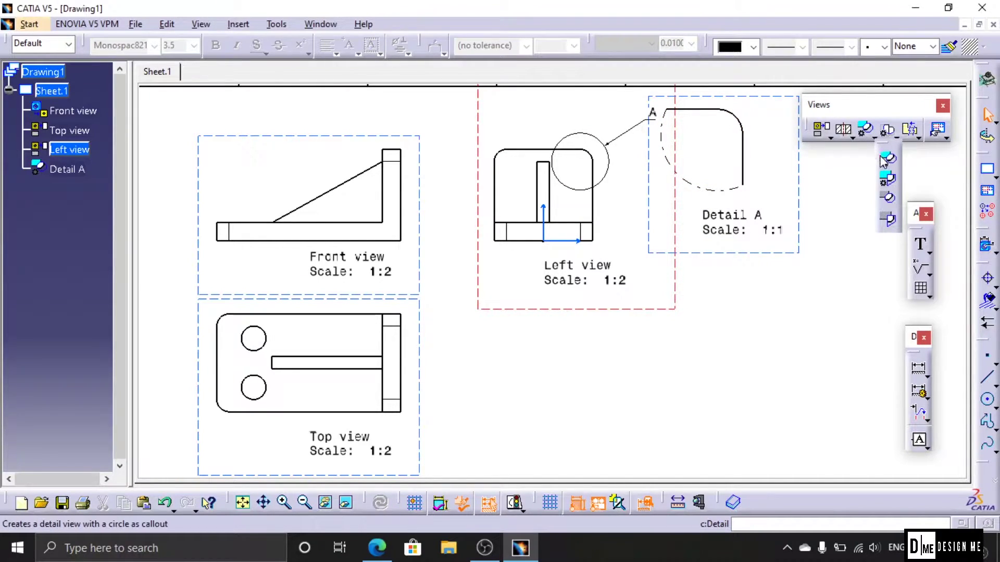
left_click(889, 201)
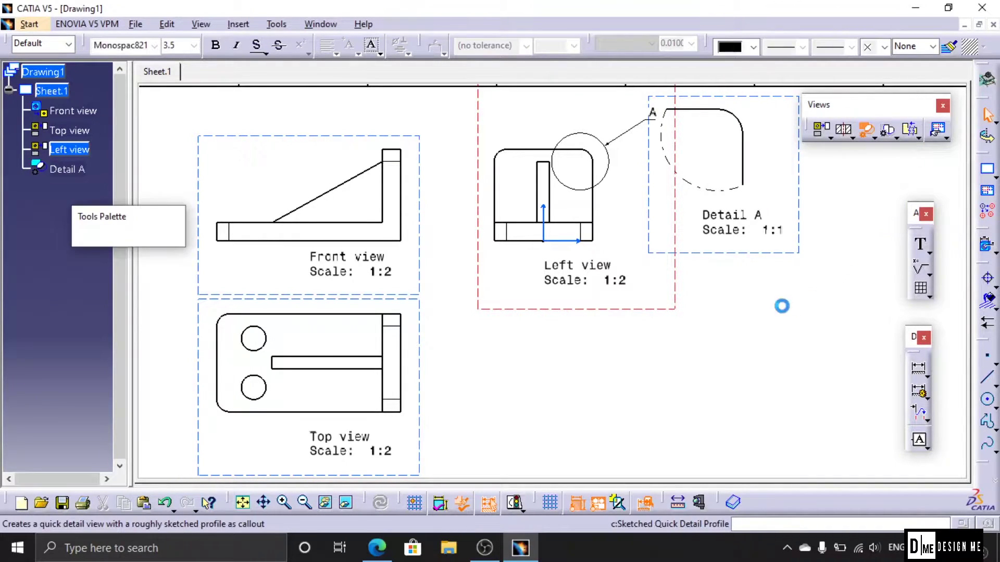
left_click(507, 166)
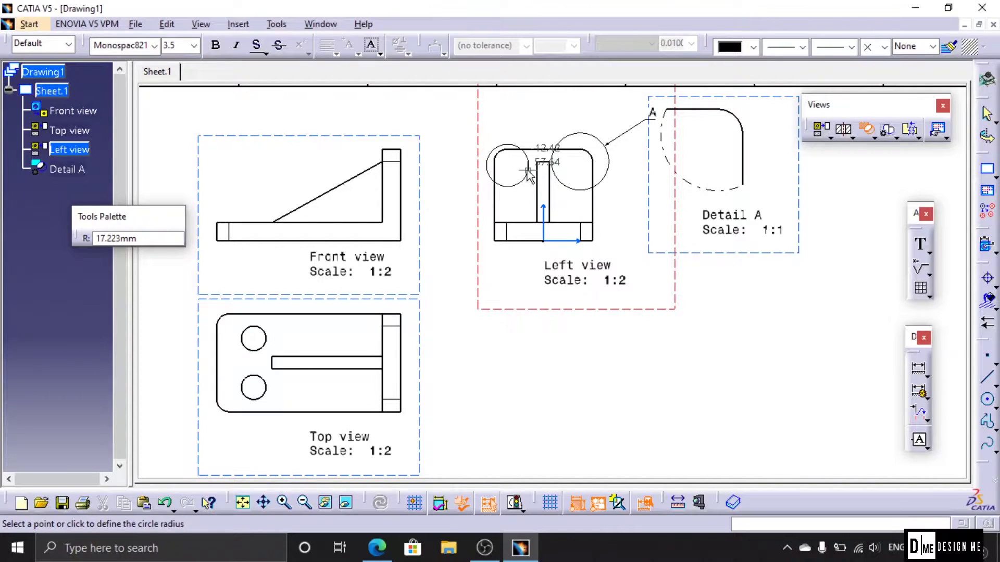
left_click(530, 178)
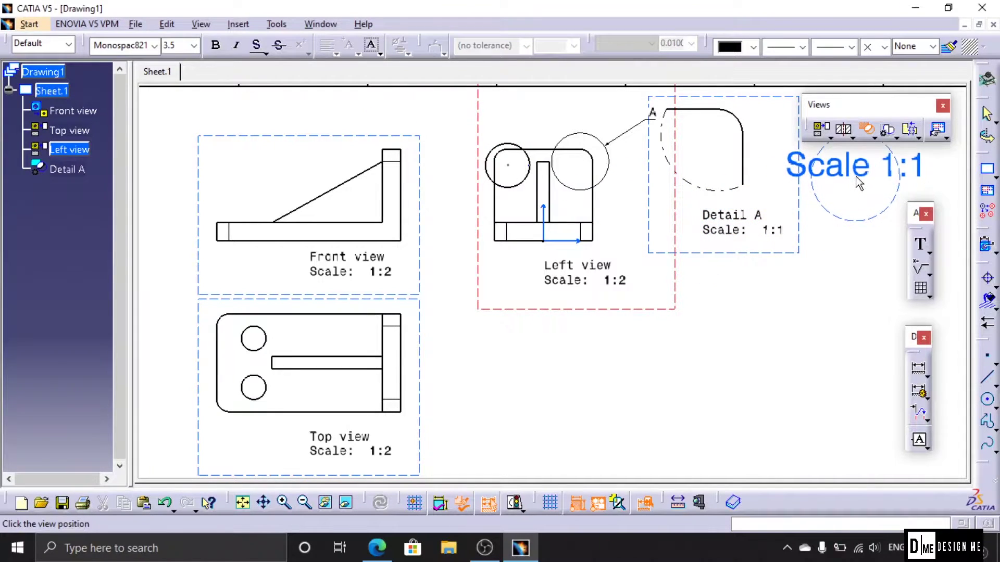
middle_click_drag(830, 236, 752, 297)
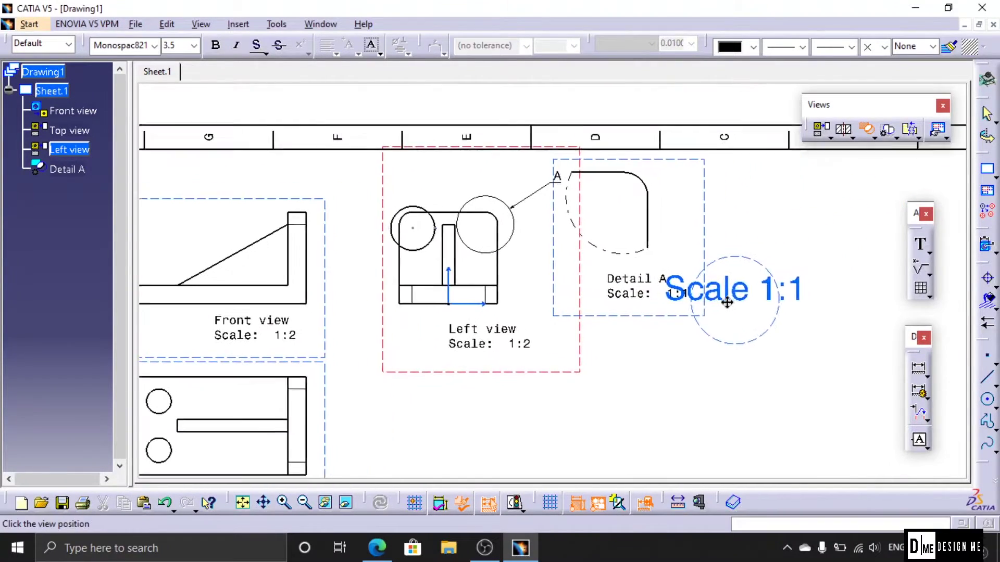
left_click(756, 211)
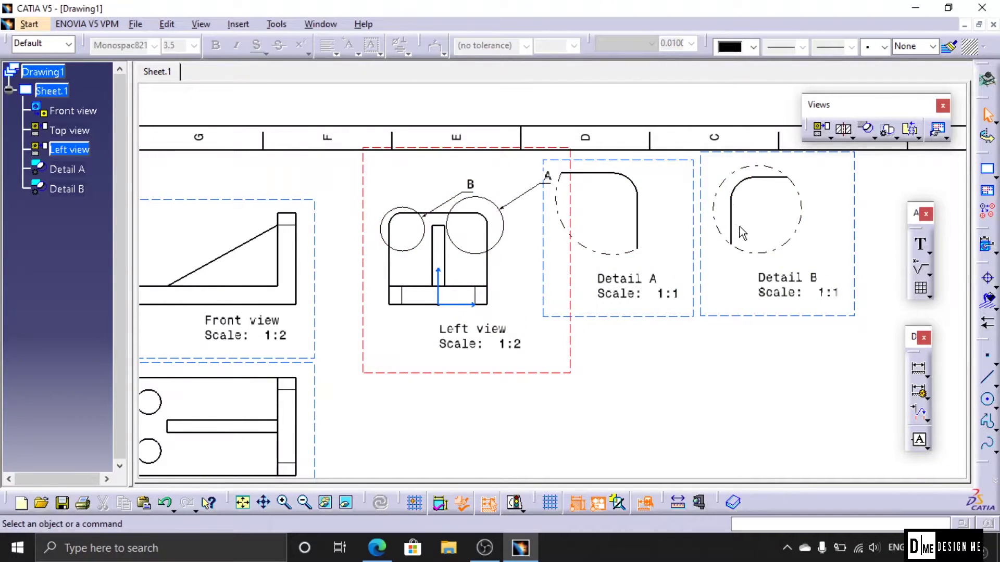
left_click(873, 138)
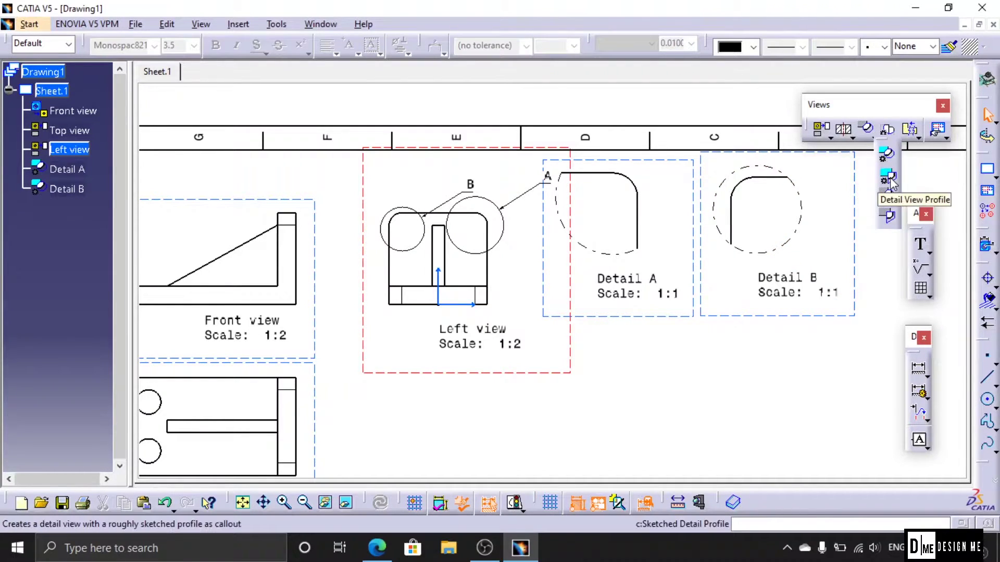
left_click(889, 177)
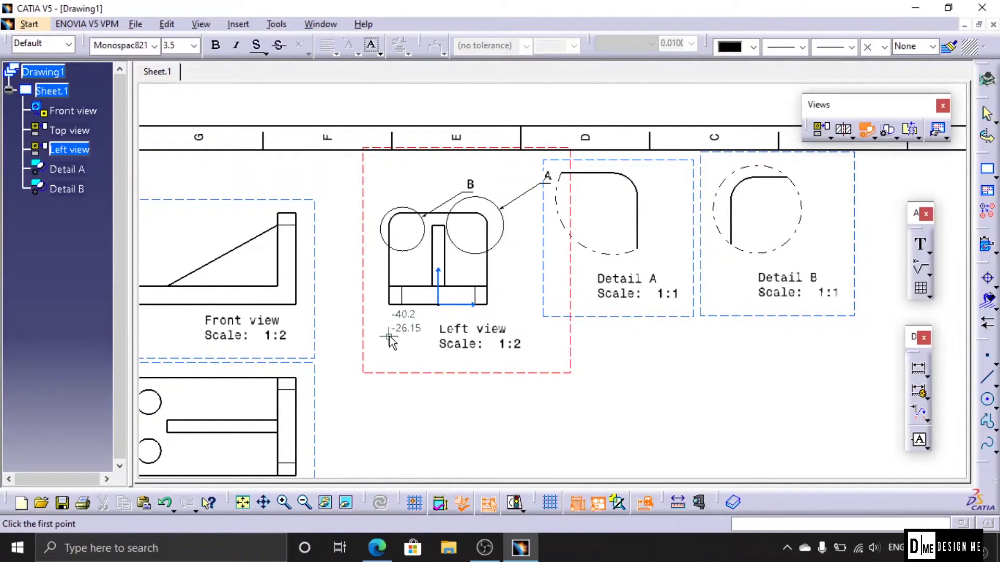
mouse_move(369, 250)
middle_mouse_down()
mouse_move(361, 383)
mouse_move(373, 353)
middle_mouse_up()
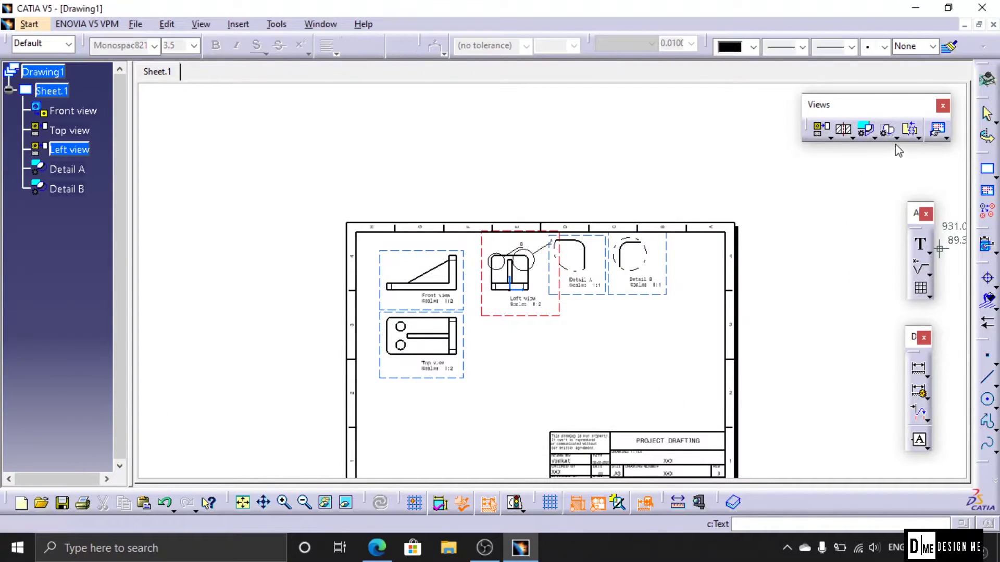
key("Escape")
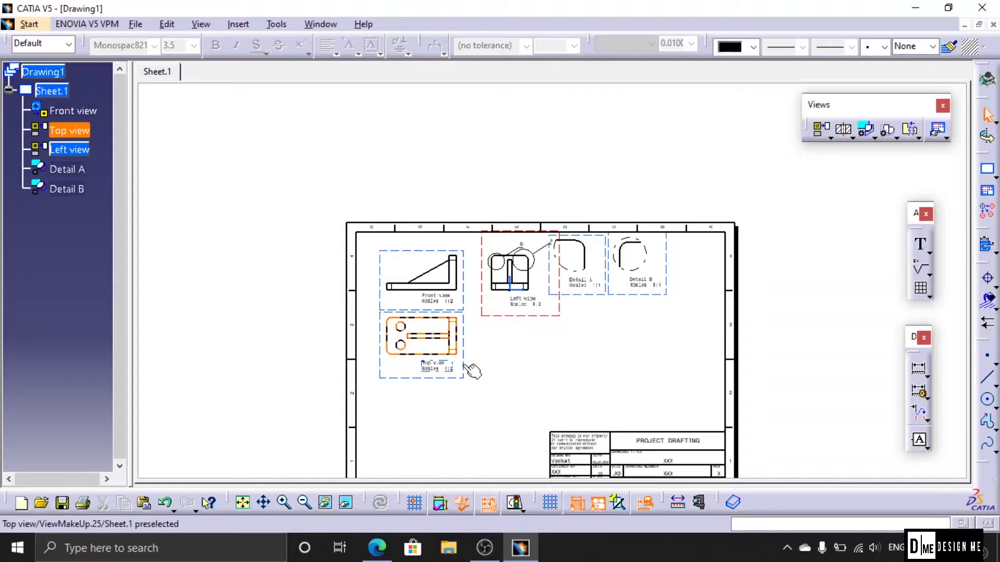
Activate the top view and create a 1:1 detail view from a sketched four-sided profile around its lower-left corner, placed below the view
left_click(470, 369)
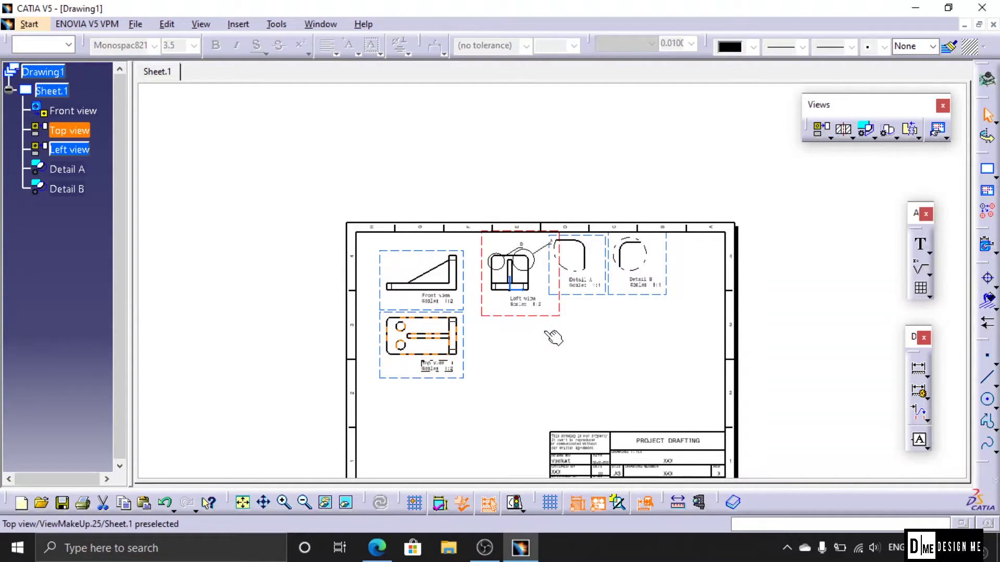
double_click(467, 378)
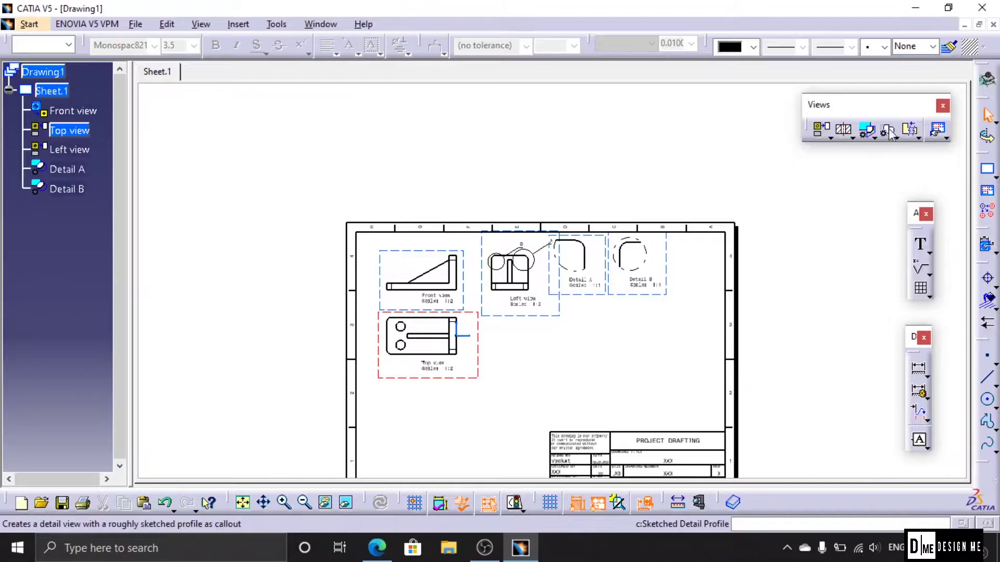
left_click(865, 129)
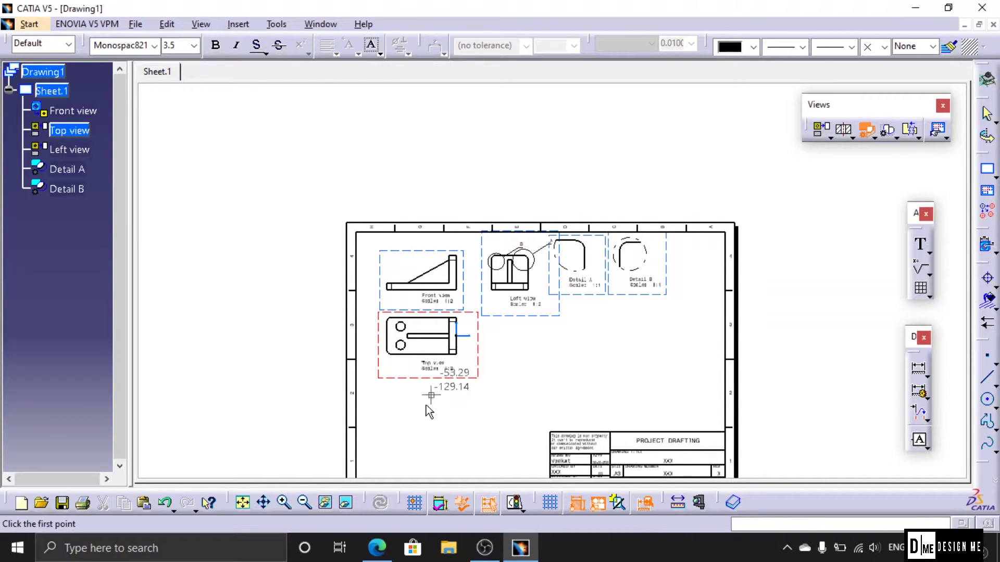
middle_click_drag(443, 397, 477, 281)
middle_click_drag(424, 364, 698, 149)
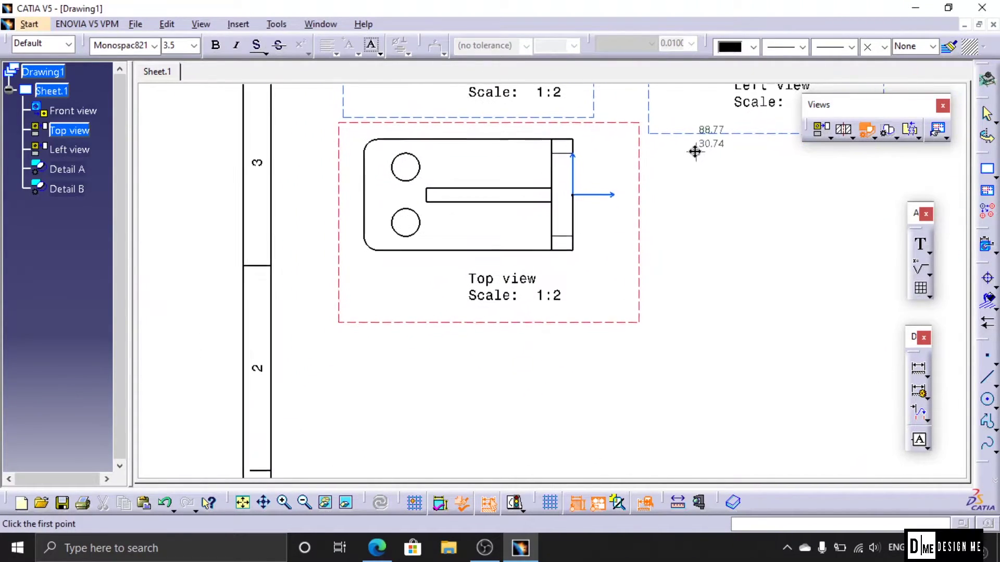
left_click(328, 213)
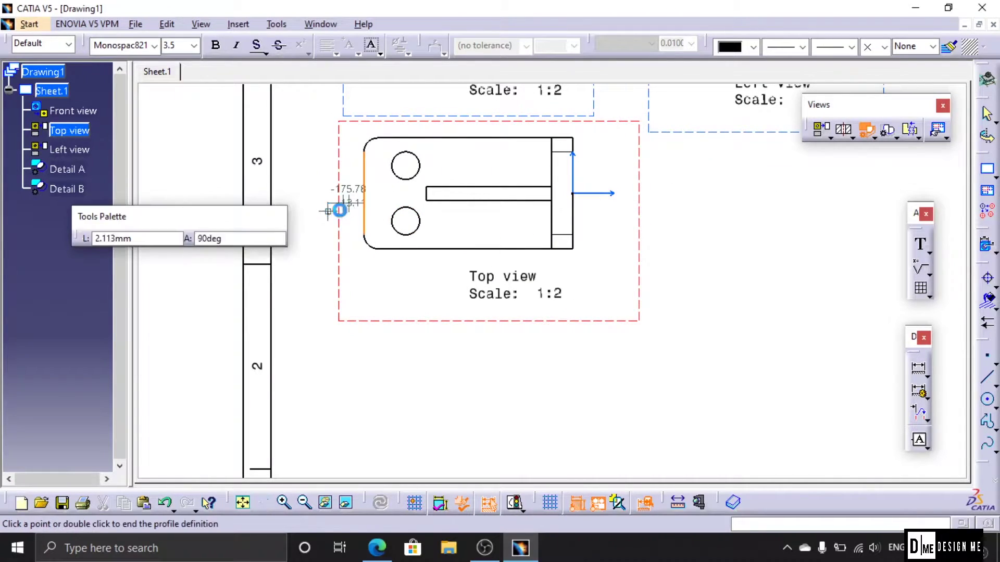
left_click(428, 214)
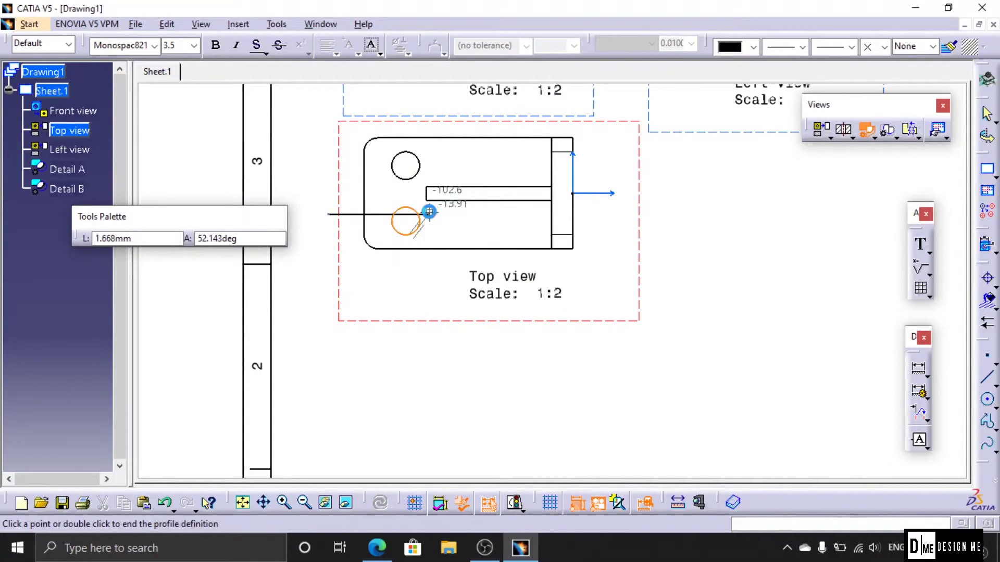
left_click(429, 268)
left_click(345, 279)
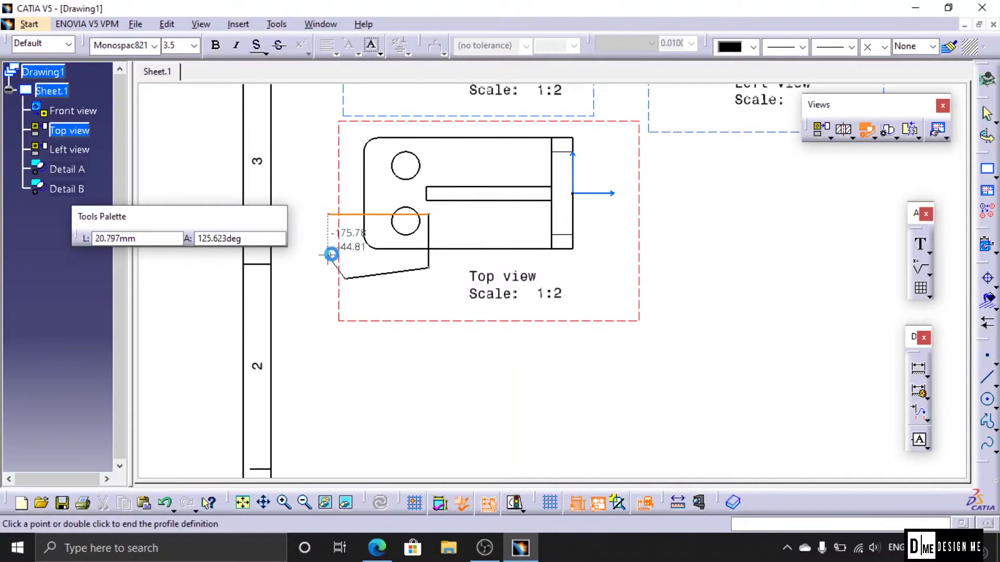
left_click(328, 213)
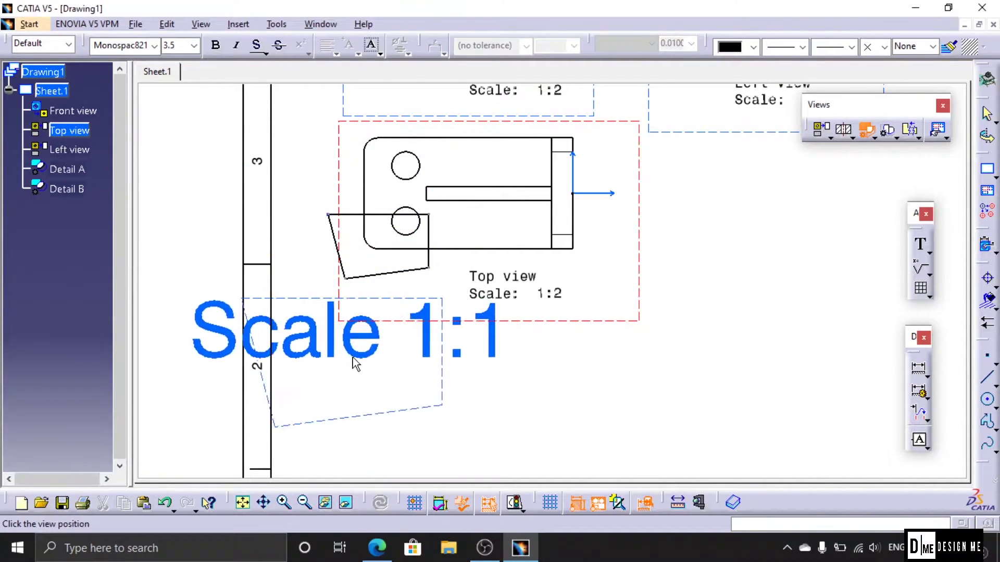
left_click(374, 388)
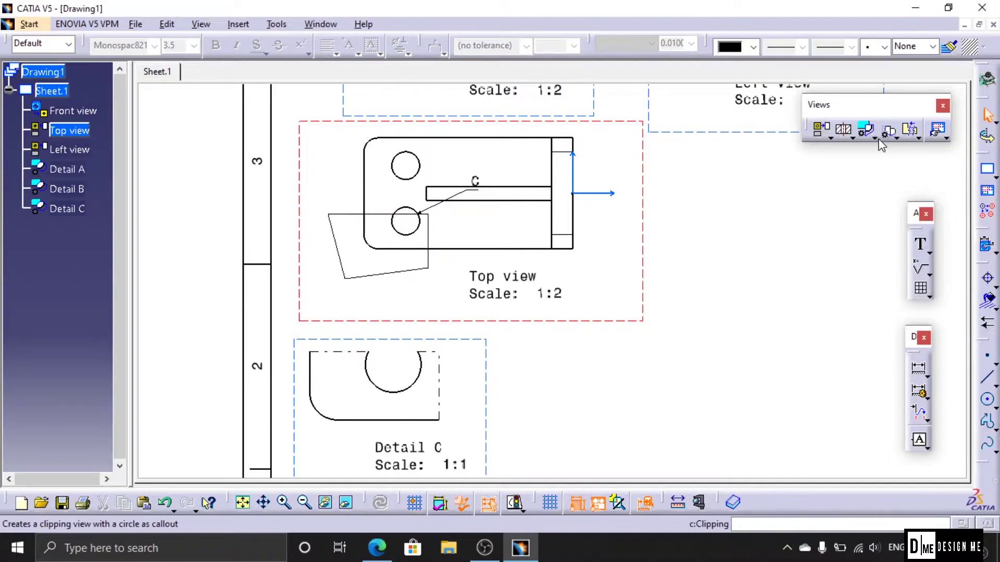
Create a 1:1 quick detail view from a sketched four-sided profile around the top view's lower-right corner, placed right of Detail C
left_click(897, 138)
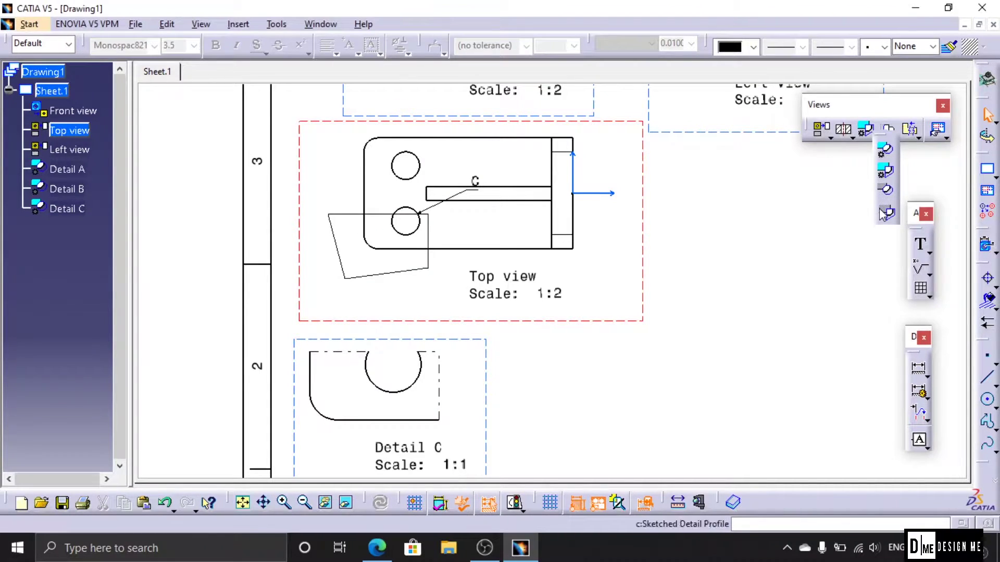
left_click(885, 189)
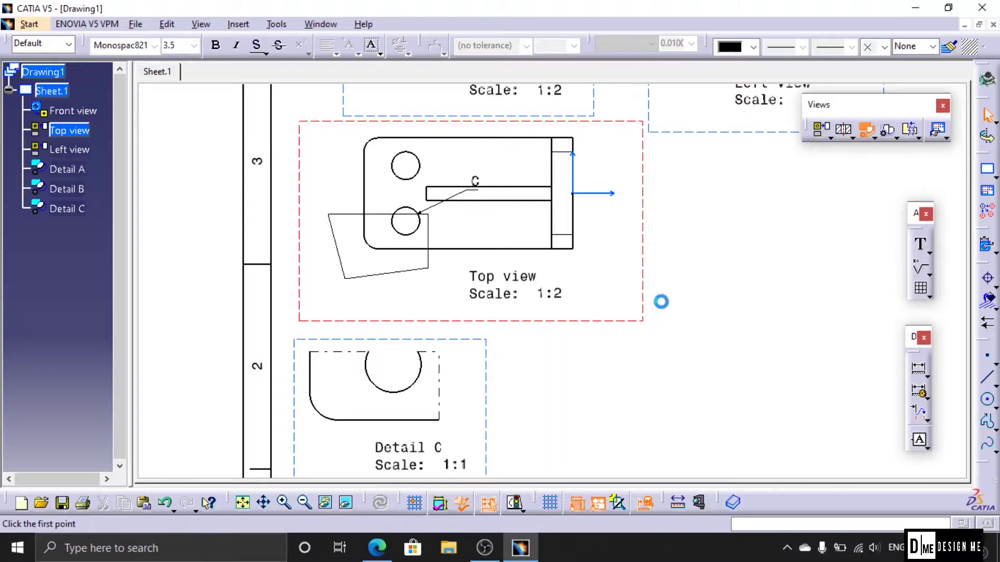
left_click(536, 264)
left_click(536, 219)
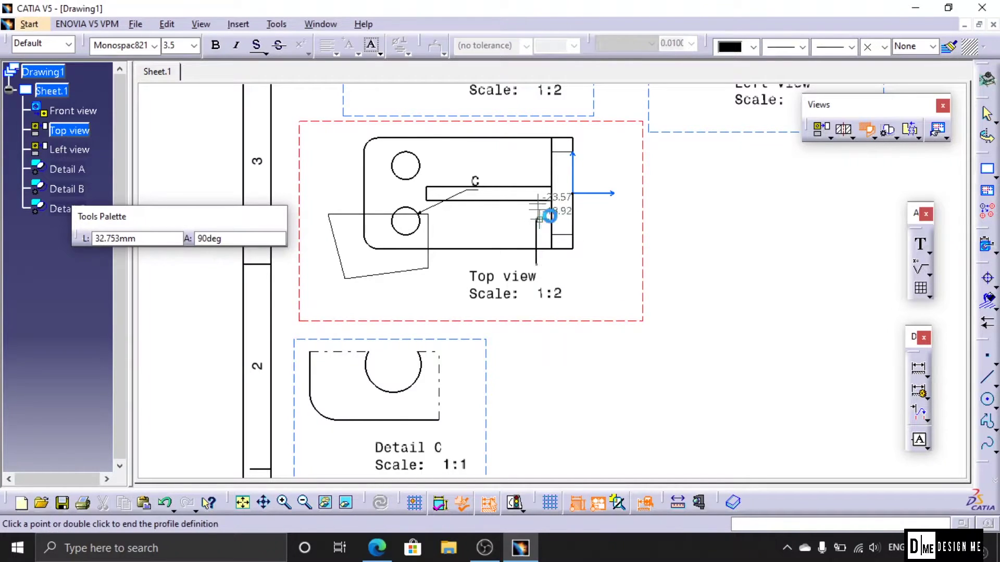
left_click(598, 206)
left_click(617, 227)
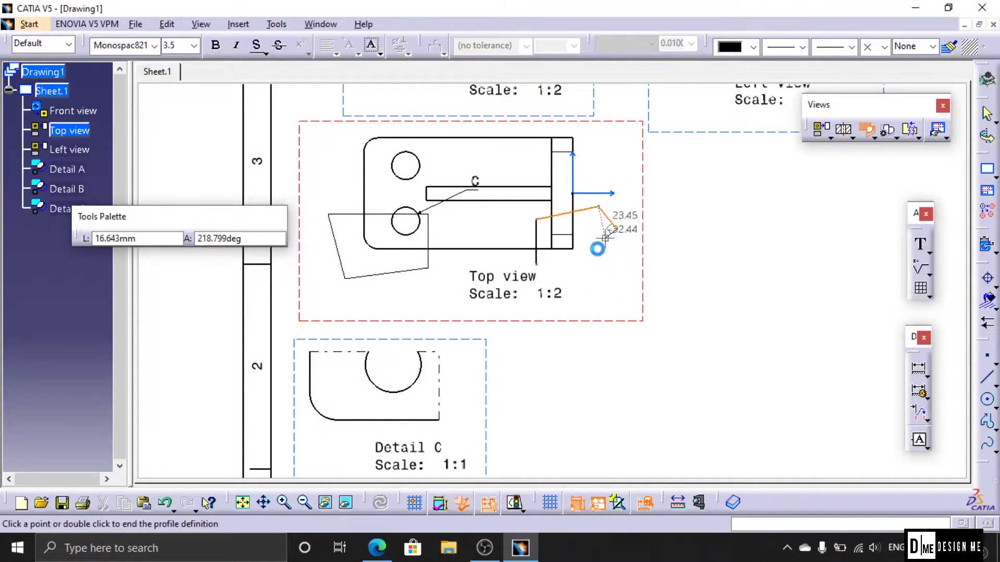
left_click(536, 265)
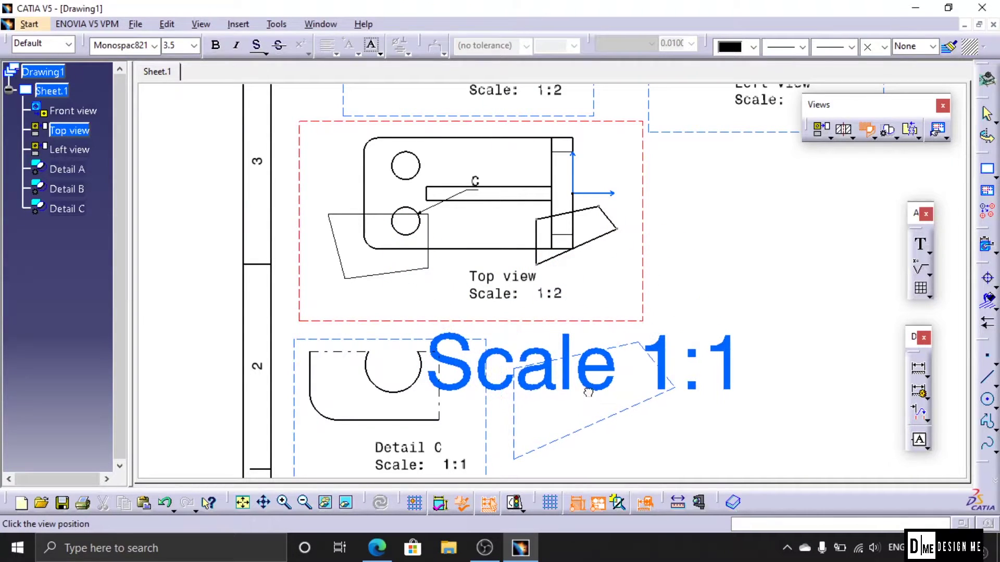
left_click(744, 319)
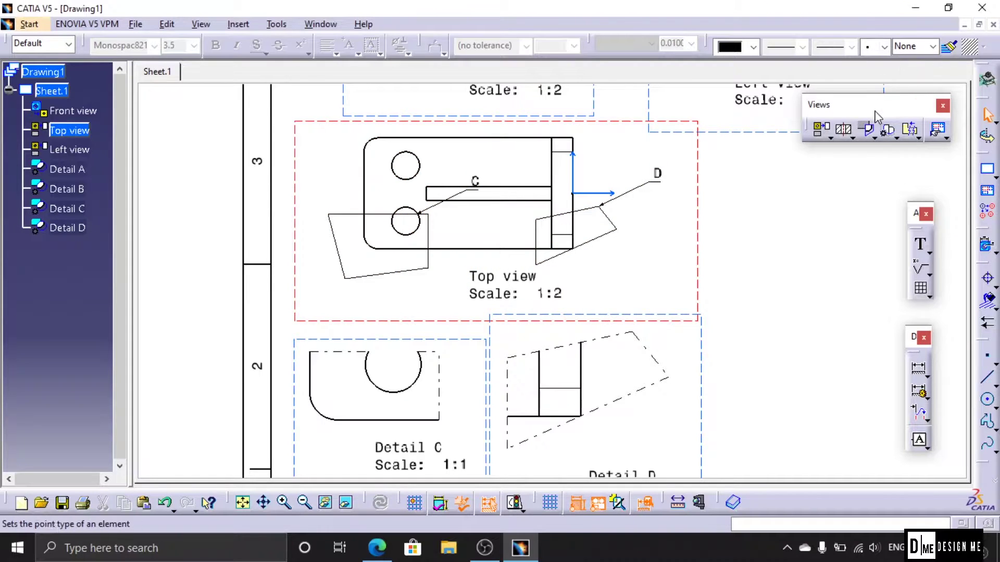
Clip the top view with a circle around its lower-left corner and hole using Clipping View, and undo it
left_click(875, 130)
left_click(875, 138)
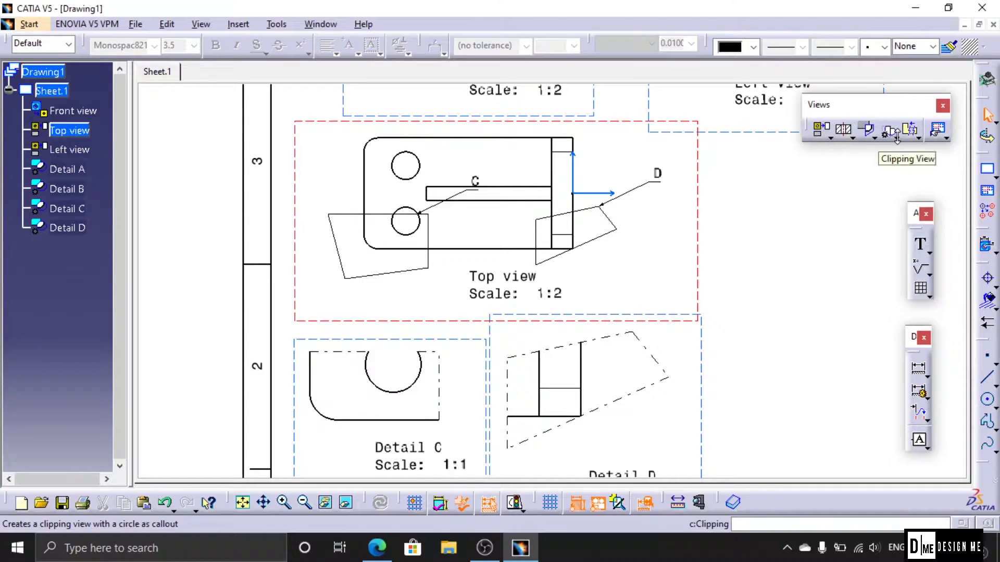
left_click(897, 138)
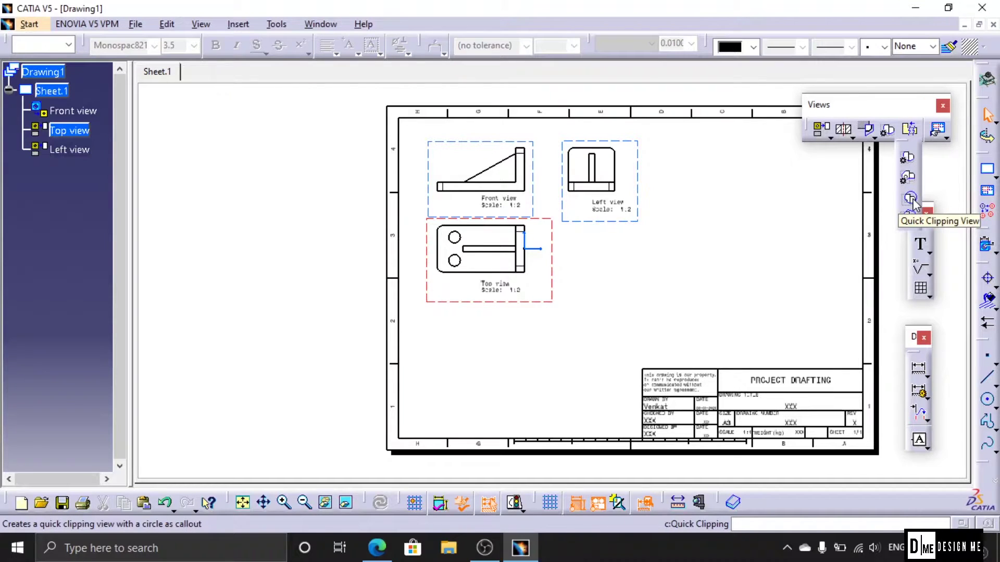
left_click(908, 158)
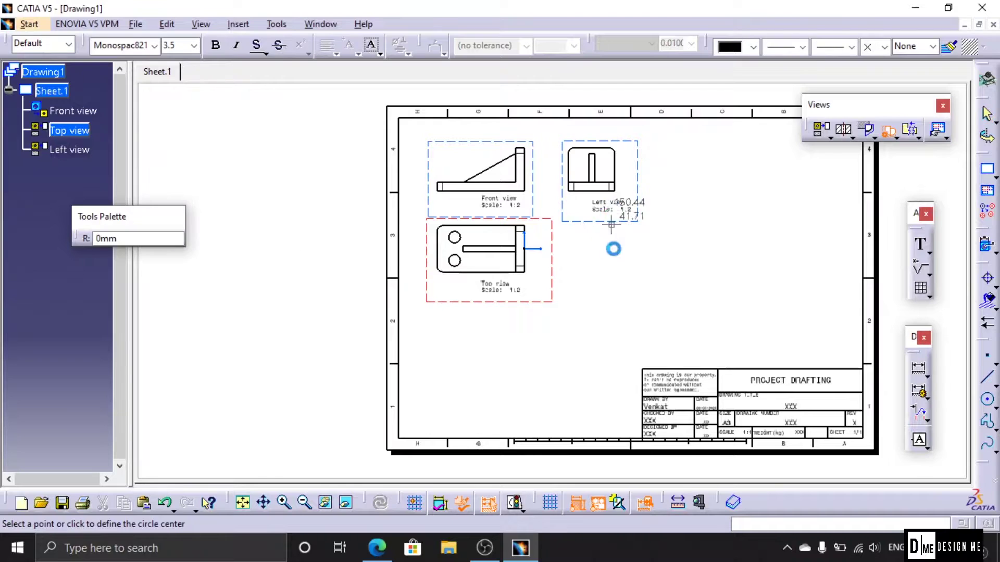
scroll(437, 336, "up", 2)
scroll(437, 336, "up", 3)
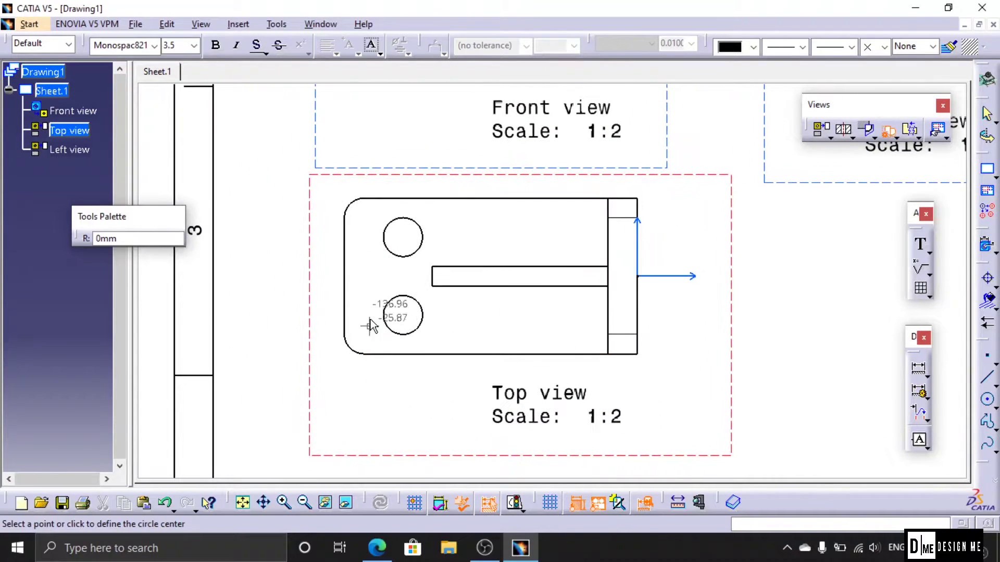
left_click(415, 379)
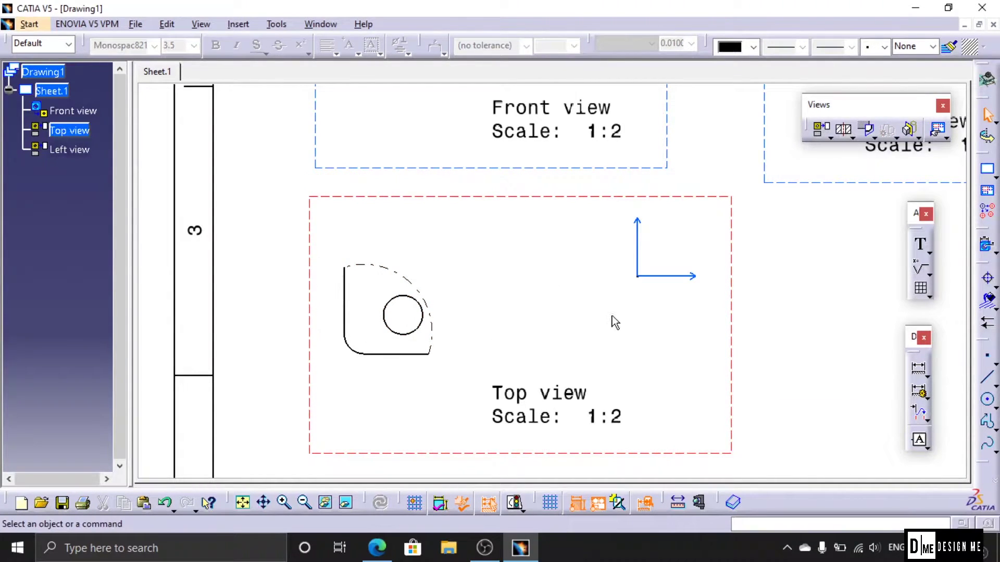
key("ctrl+z")
Apply a circular Quick Clipping View around the top view's lower-left corner and hole, and undo it
left_click(892, 134)
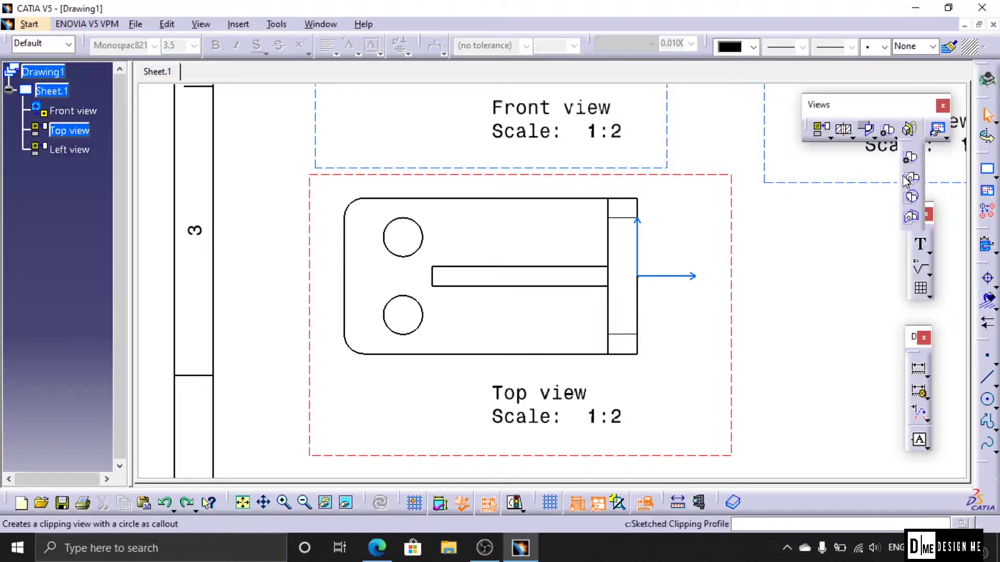
left_click(914, 200)
left_click(356, 332)
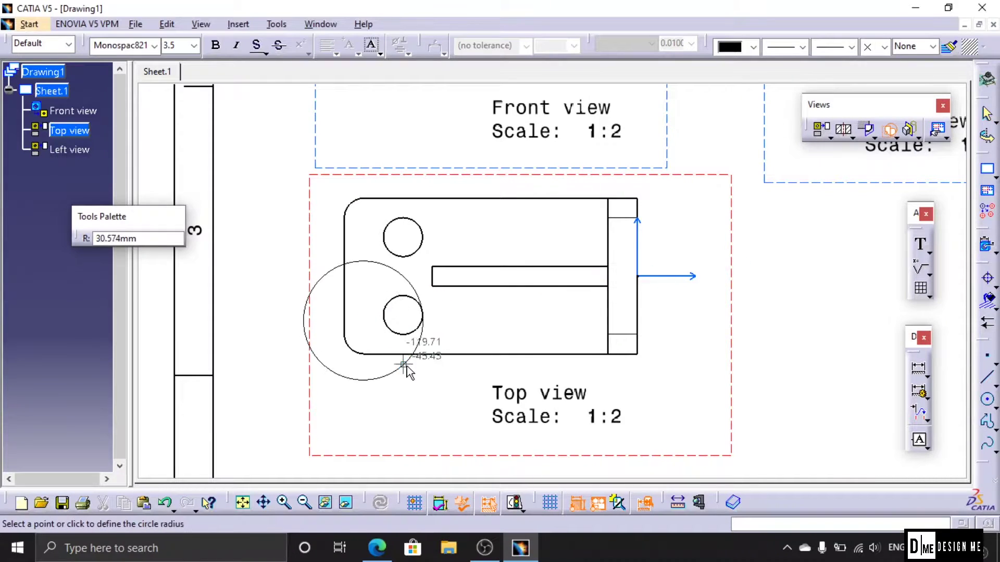
left_click(414, 369)
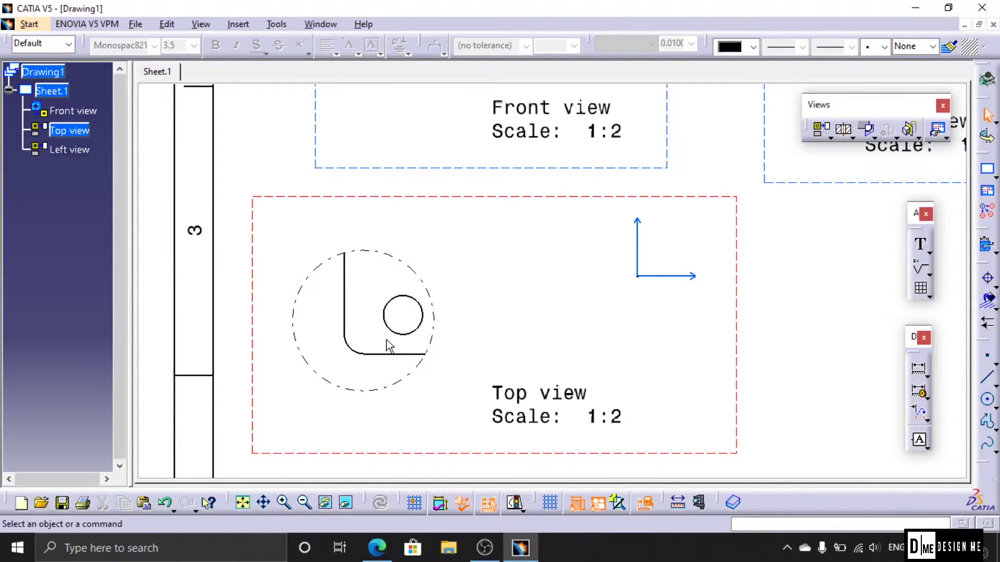
key("ctrl+z")
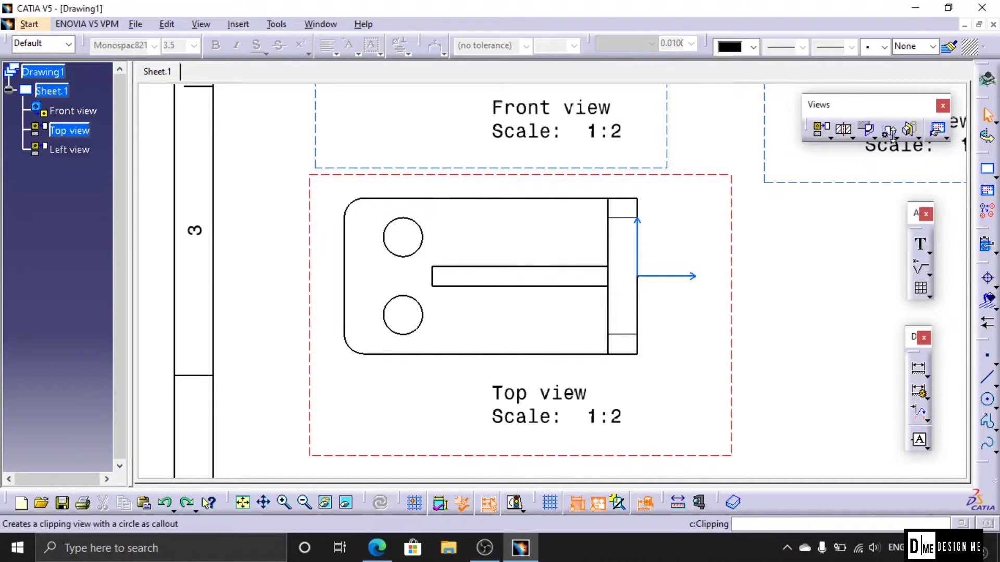
Clip the top view with a sketched polygonal profile around its lower-left corner using the clipping profile command, and undo it
left_click(891, 133)
left_click(911, 180)
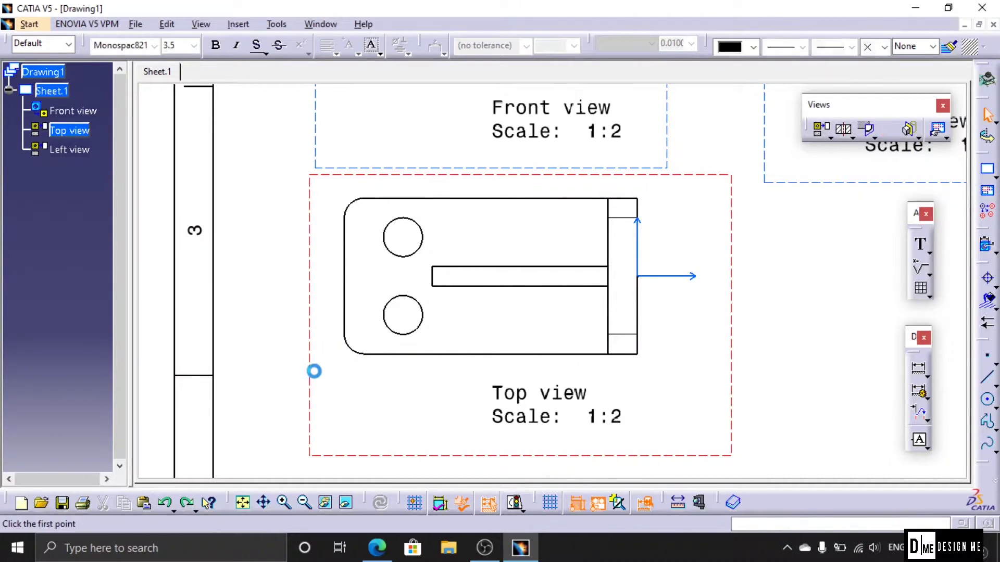
left_click(318, 299)
left_click(443, 375)
left_click(318, 375)
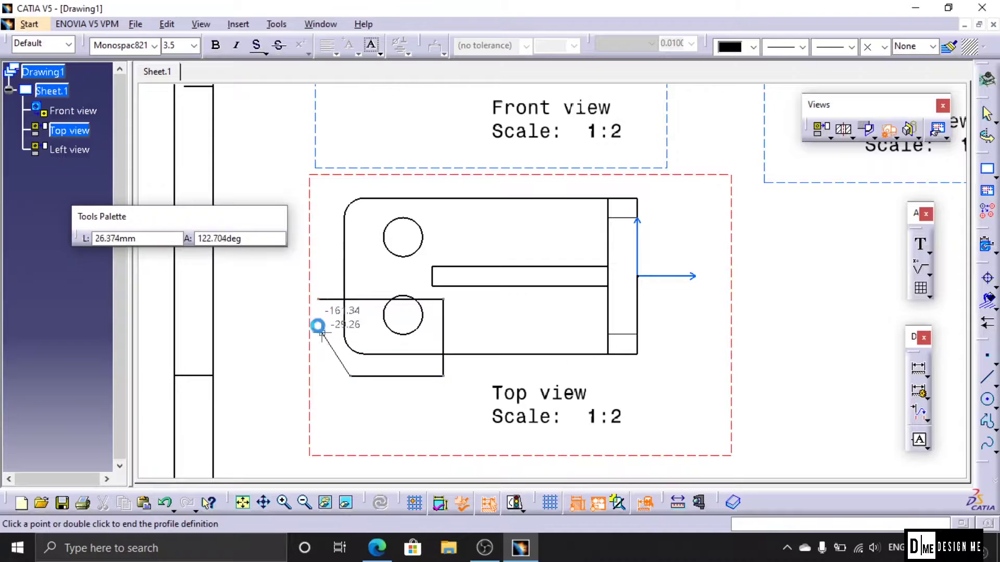
left_click(318, 299)
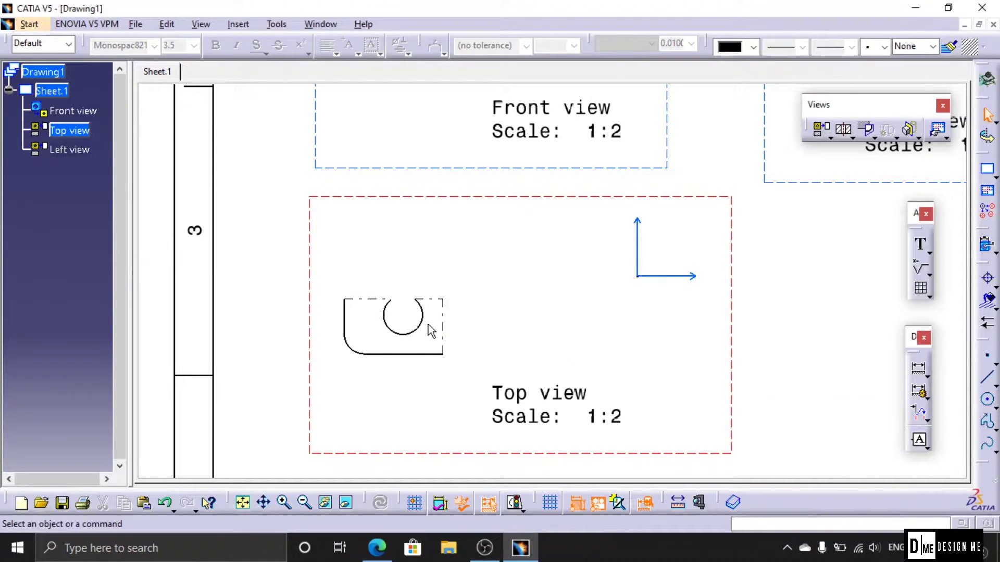
key("ctrl+z")
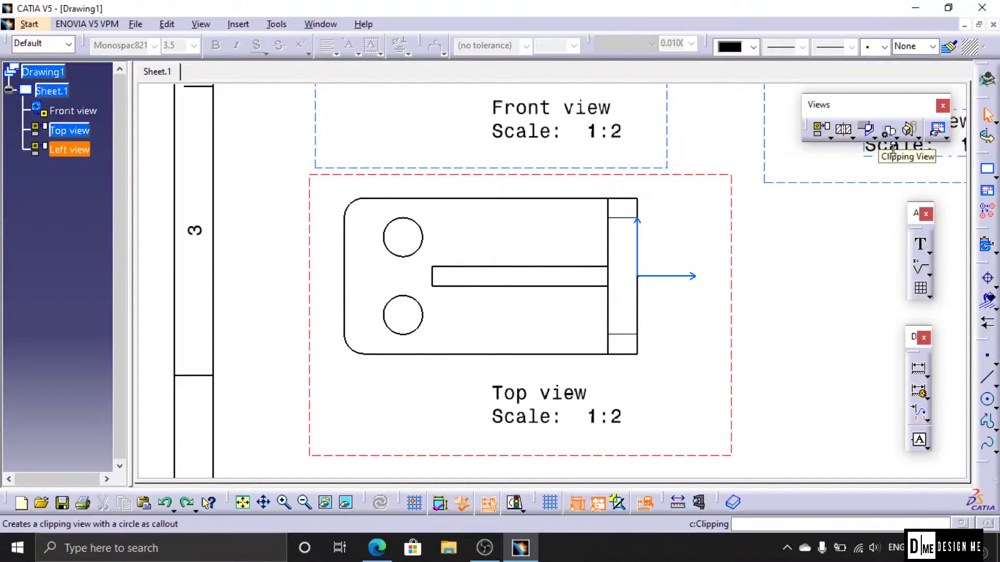
Apply a quick clipping with a sketched four-sided profile around the top view's lower-left corner
left_click(898, 137)
left_click(914, 211)
left_click(315, 301)
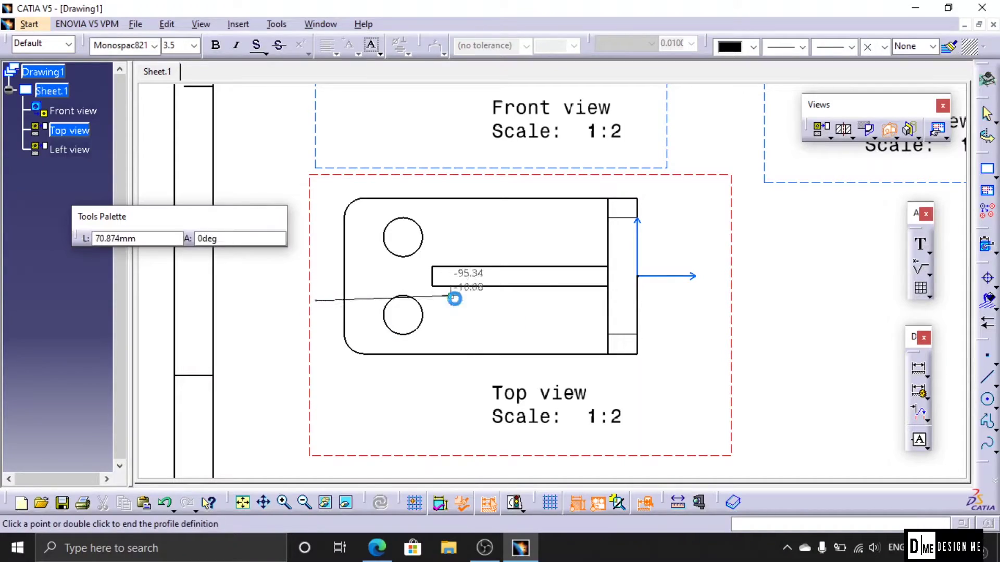
left_click(455, 301)
left_click(460, 379)
left_click(351, 387)
left_click(315, 300)
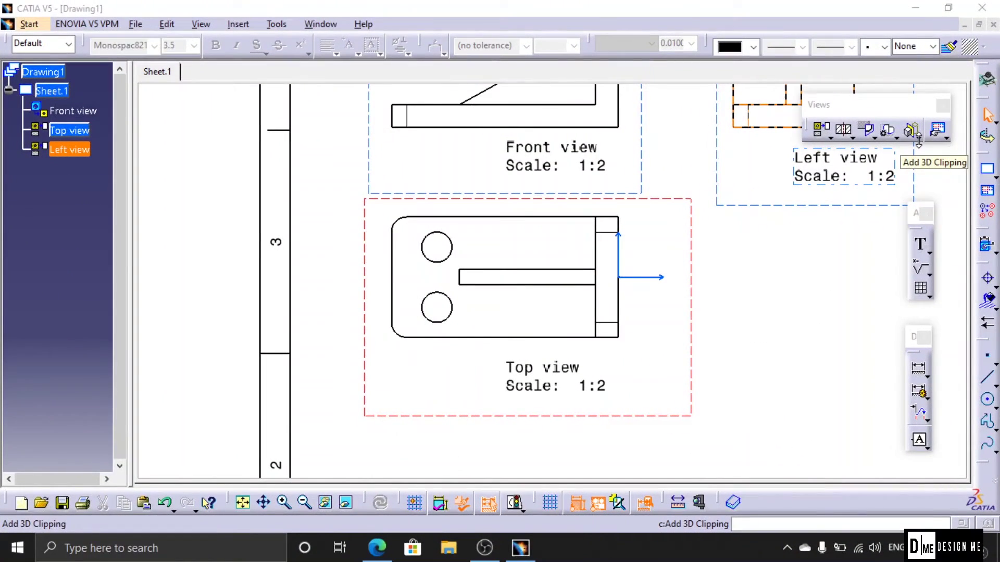
left_click(918, 141)
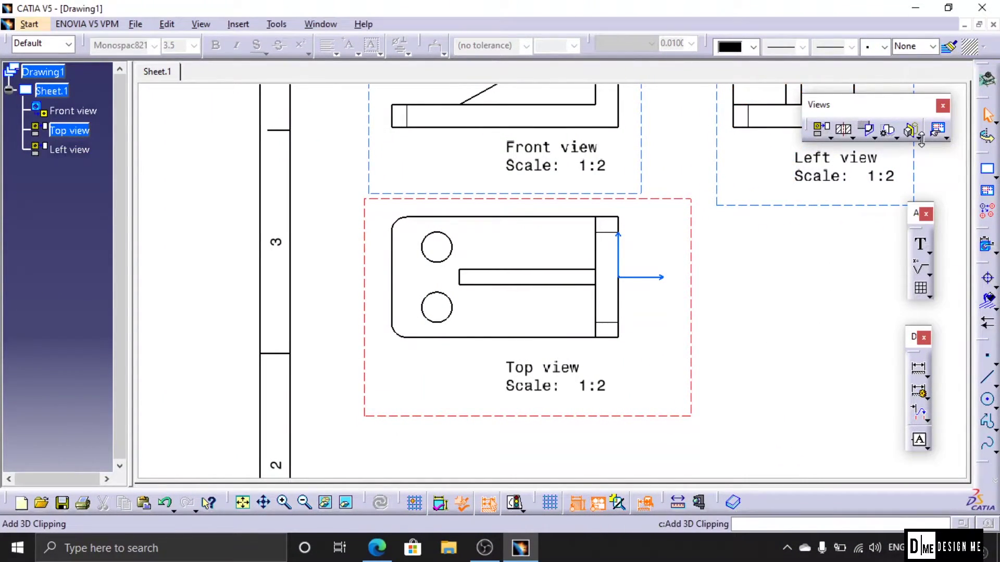
left_click(921, 138)
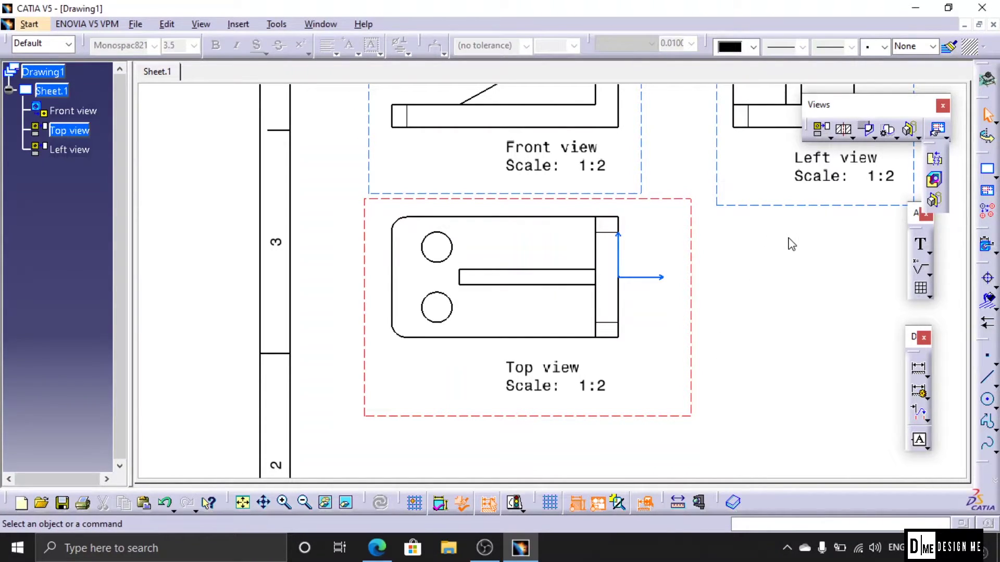
mouse_move(735, 252)
middle_mouse_down()
mouse_move(743, 261)
mouse_move(625, 304)
mouse_move(690, 266)
mouse_move(690, 245)
middle_mouse_up()
Switch to the Model.CATPart document and expand PartBody in the specification tree
left_click(321, 24)
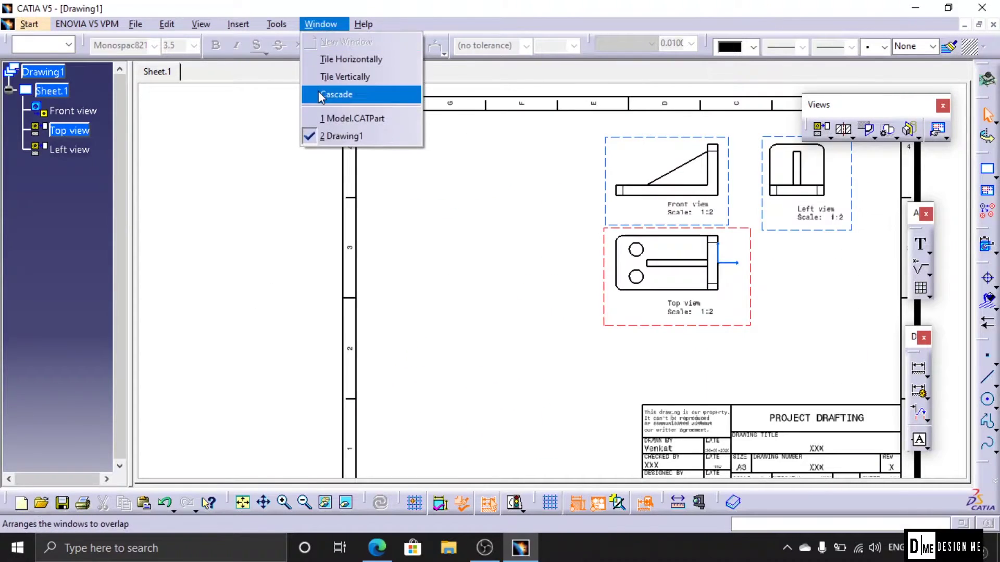
left_click(343, 116)
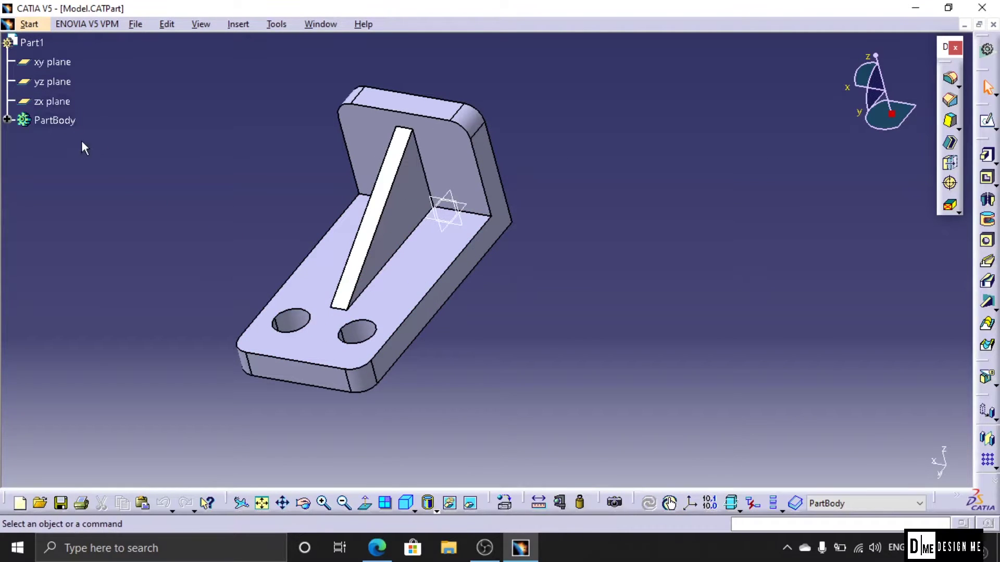
left_click(7, 120)
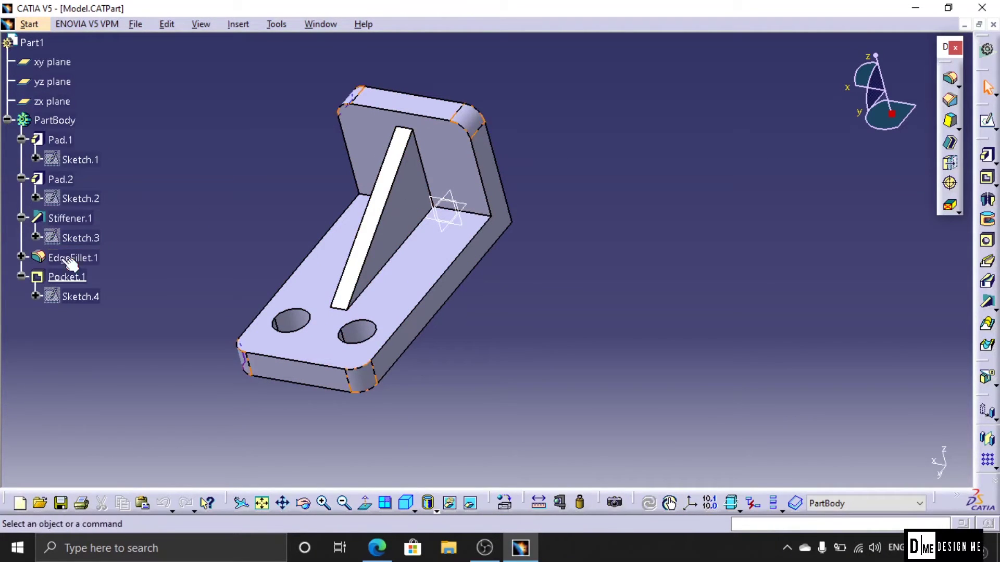
Set the length of the base rectangle in Sketch.1 to 300 mm and exit the sketch
left_click(86, 160)
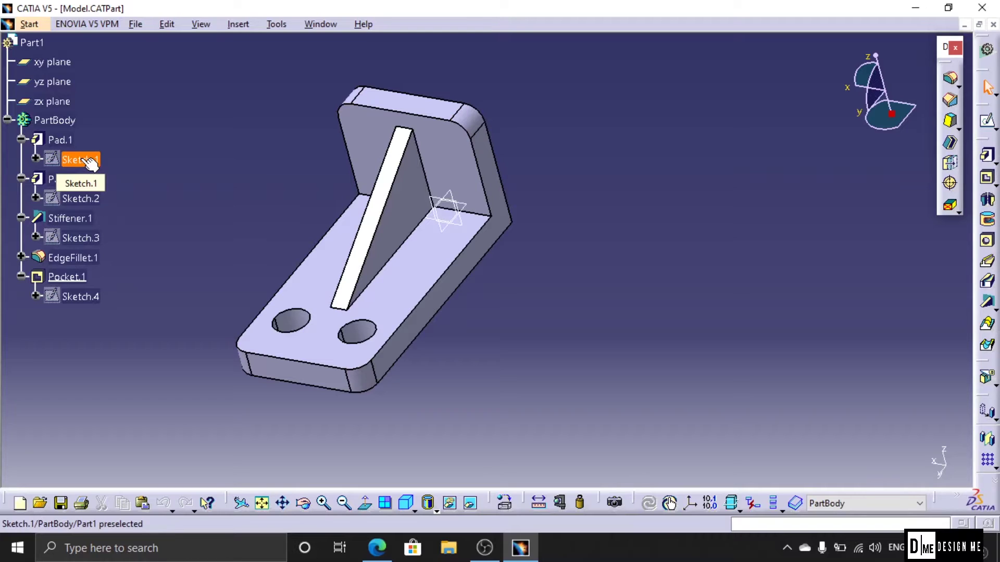
double_click(81, 159)
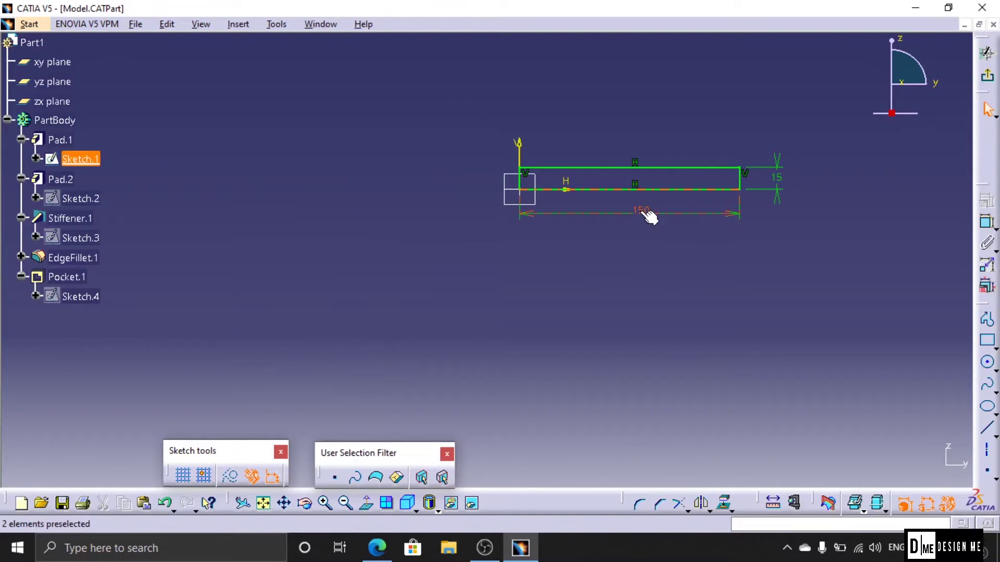
double_click(642, 210)
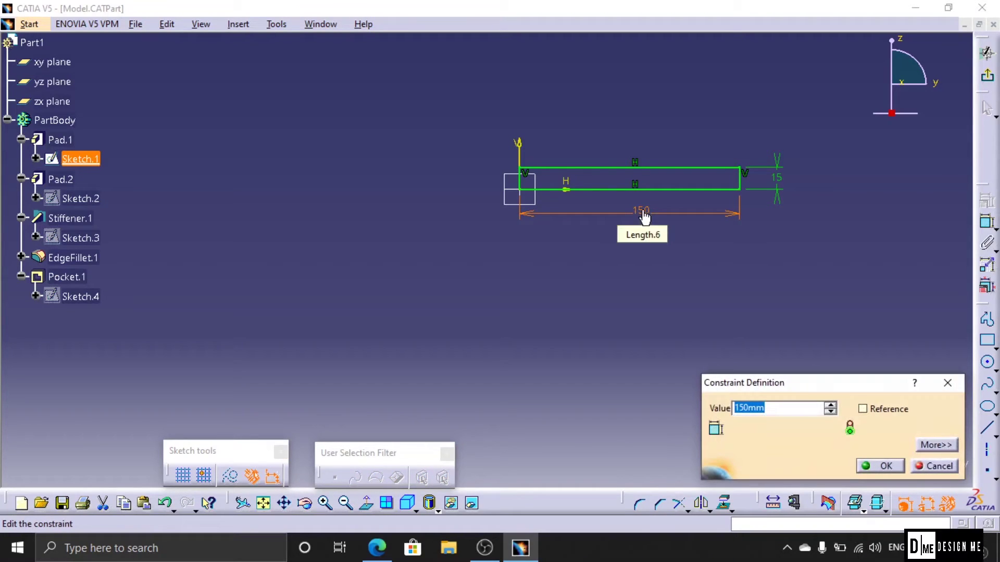
type("300")
key("Return")
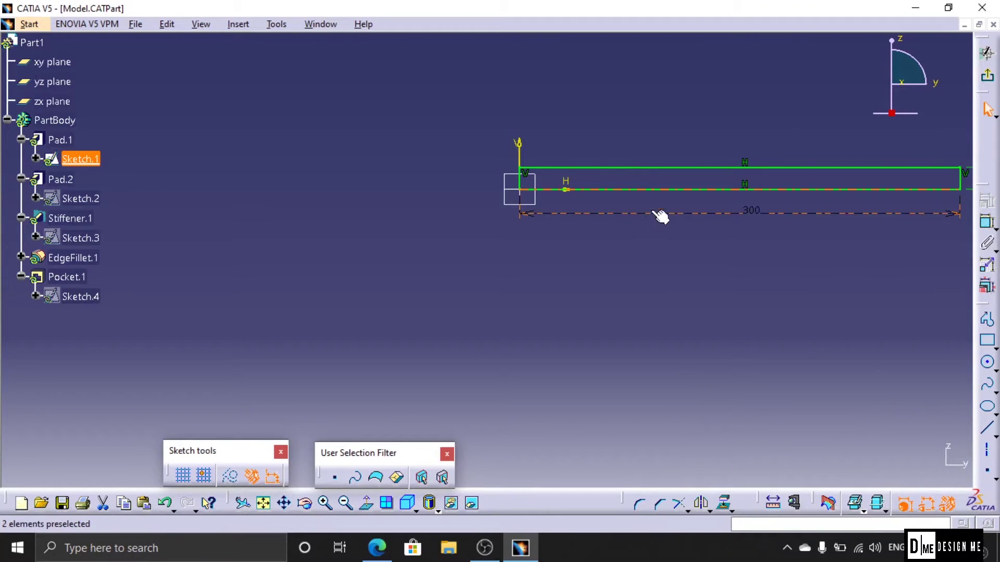
left_click(987, 52)
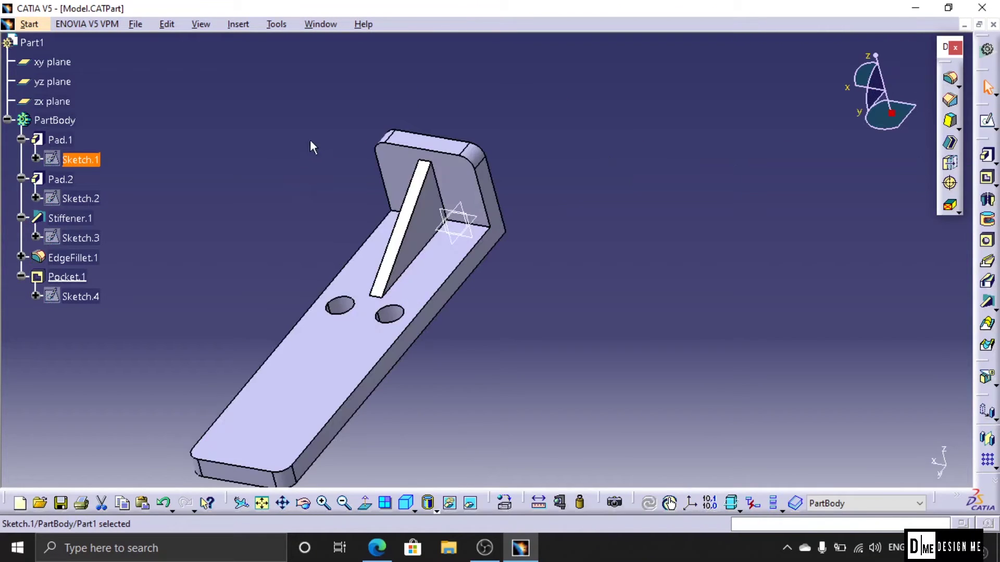
mouse_move(185, 315)
middle_mouse_down()
mouse_move(183, 323)
mouse_move(381, 226)
mouse_move(513, 282)
mouse_move(745, 203)
mouse_move(527, 129)
middle_mouse_up()
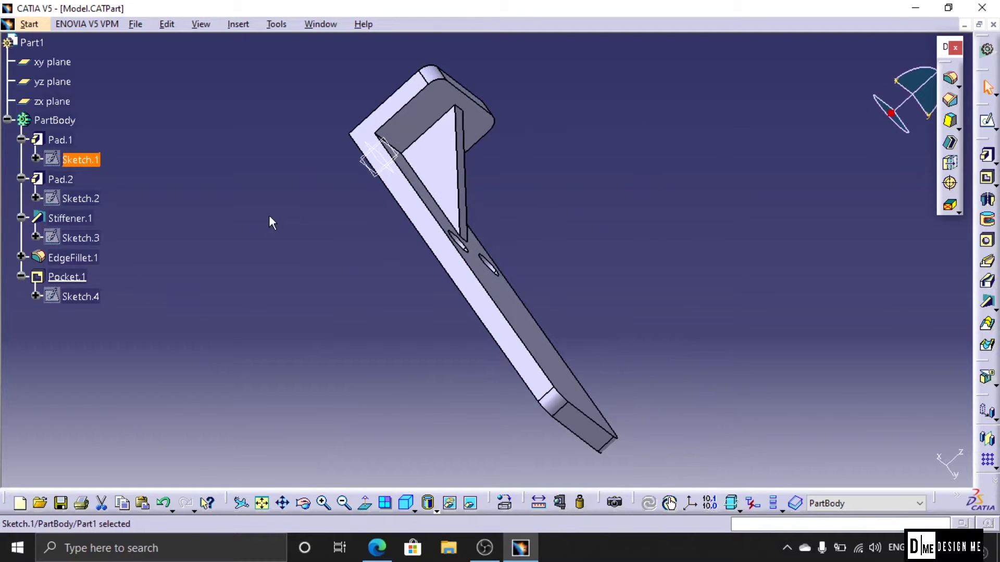
mouse_move(269, 222)
middle_mouse_down()
mouse_move(333, 361)
mouse_move(580, 151)
mouse_move(480, 208)
middle_mouse_up()
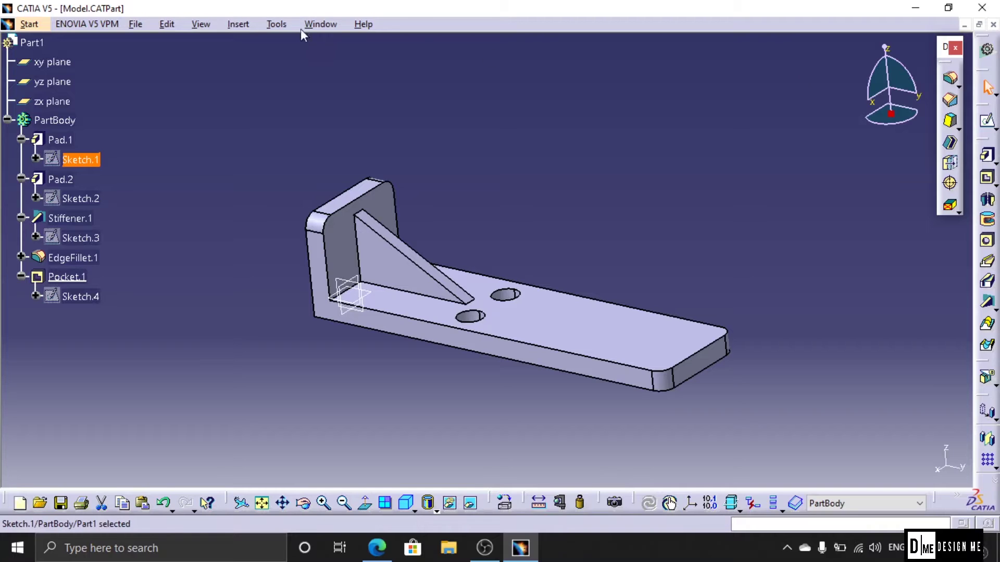
Switch to Drawing1 and update the sheet to show the lengthened bracket
left_click(320, 24)
left_click(338, 137)
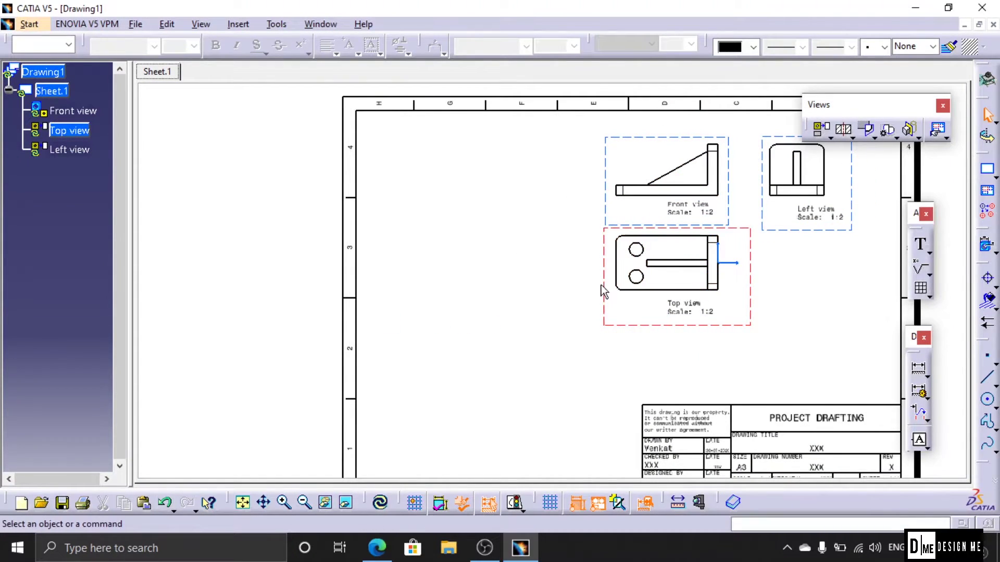
left_click(384, 505)
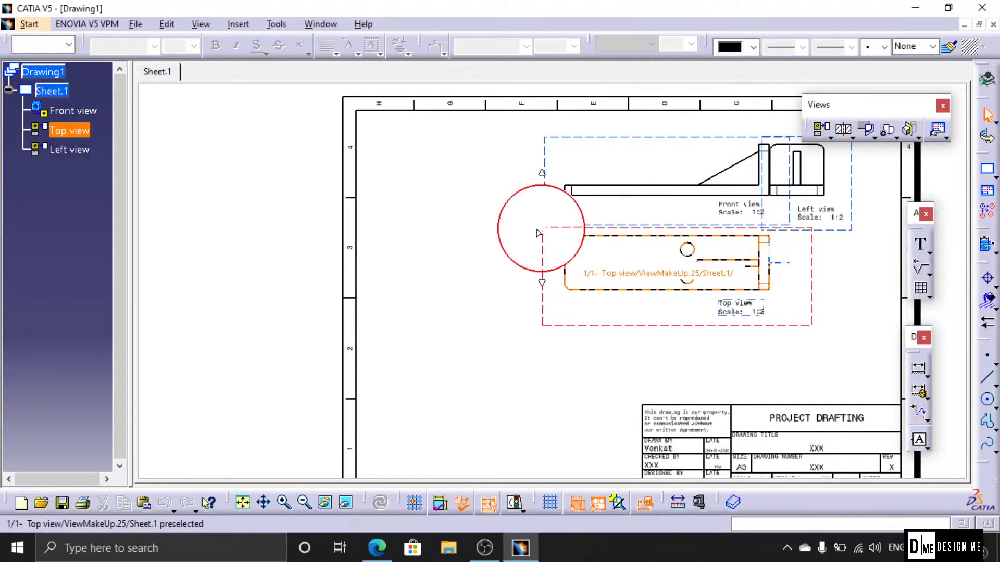
Shift the views toward the sheet's left side and replace the overlapping left view with a new projection view beside the front view
left_click(546, 138)
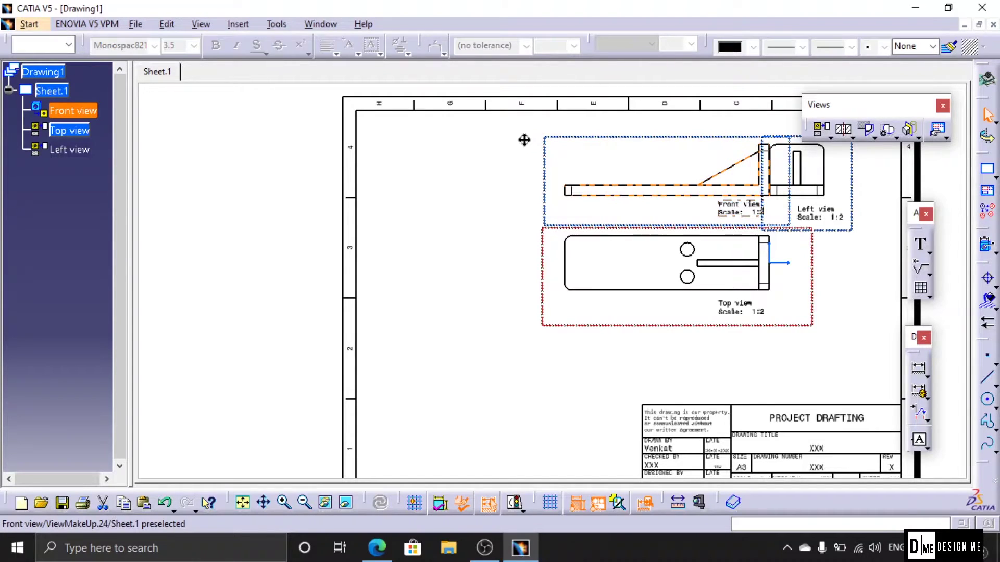
left_click_drag(544, 138, 395, 128)
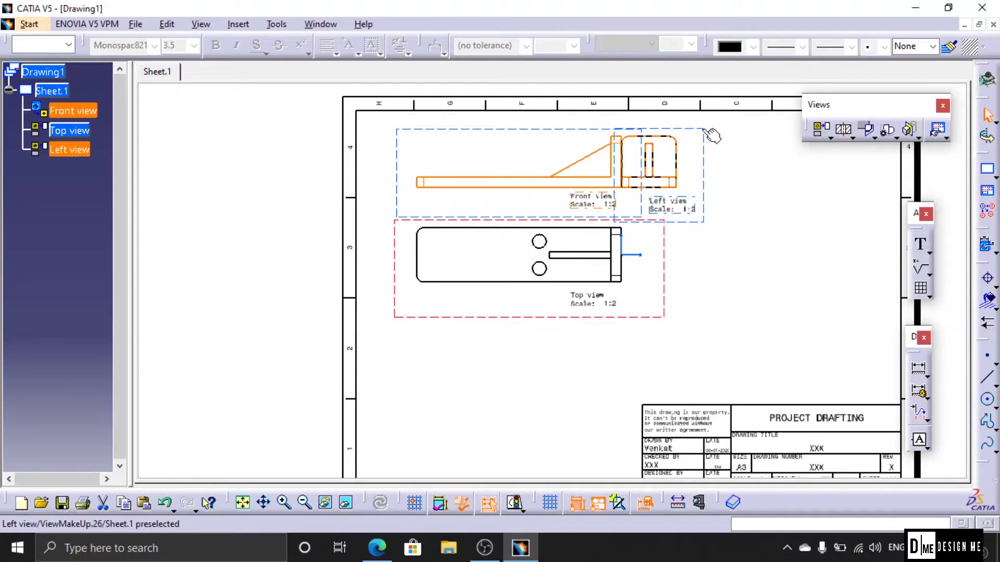
key("ctrl+z")
key("ctrl+z")
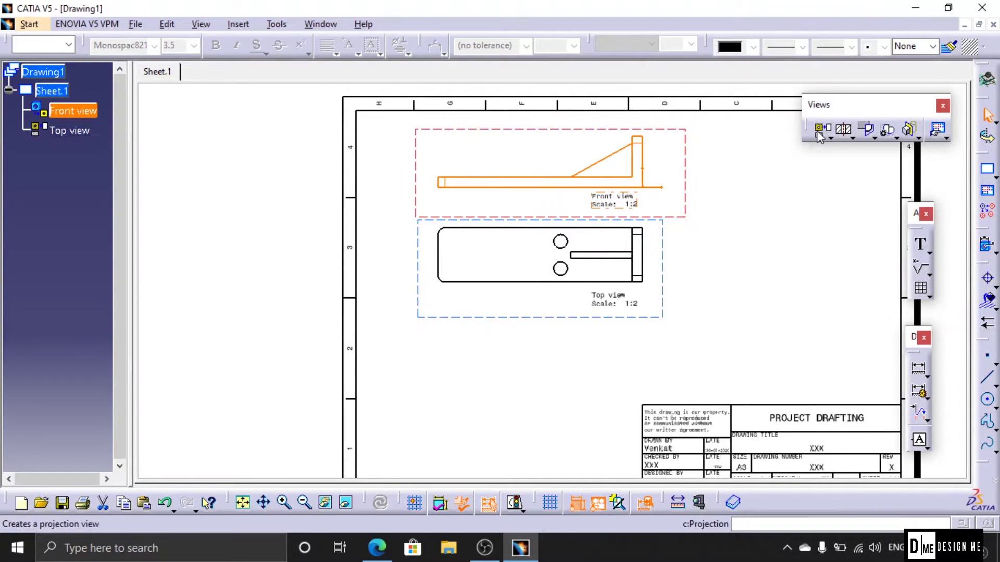
left_click(817, 135)
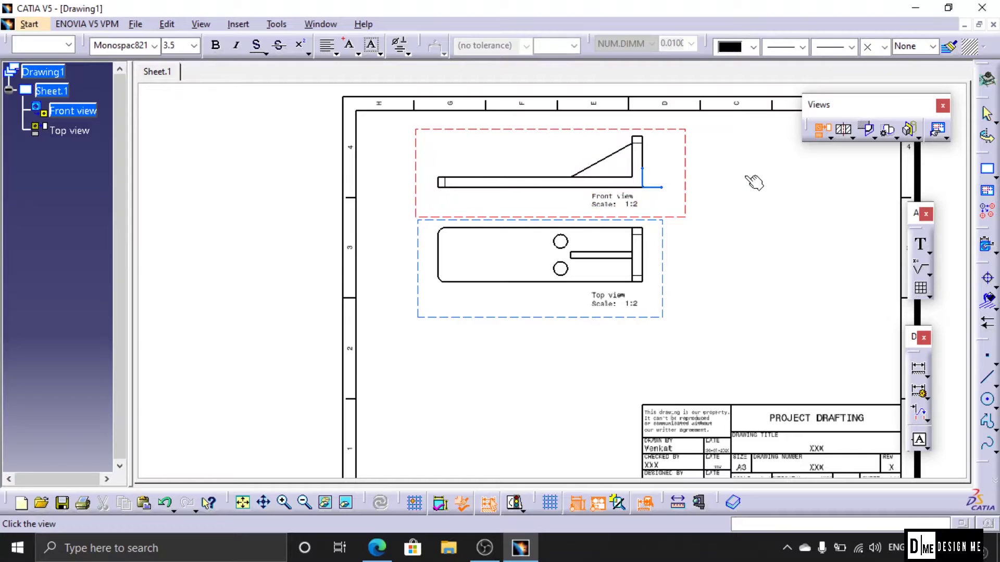
left_click(727, 170)
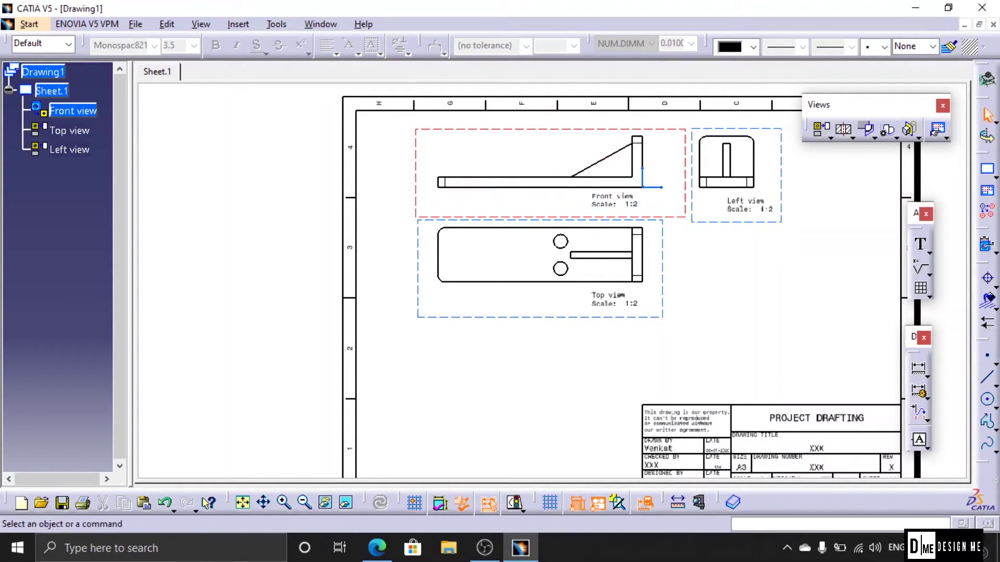
left_click(918, 138)
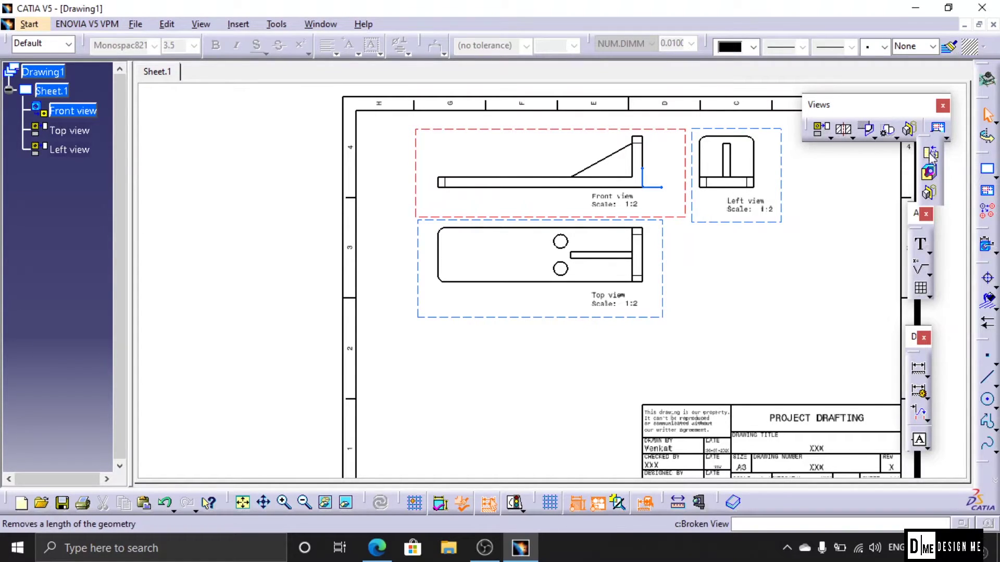
left_click(931, 153)
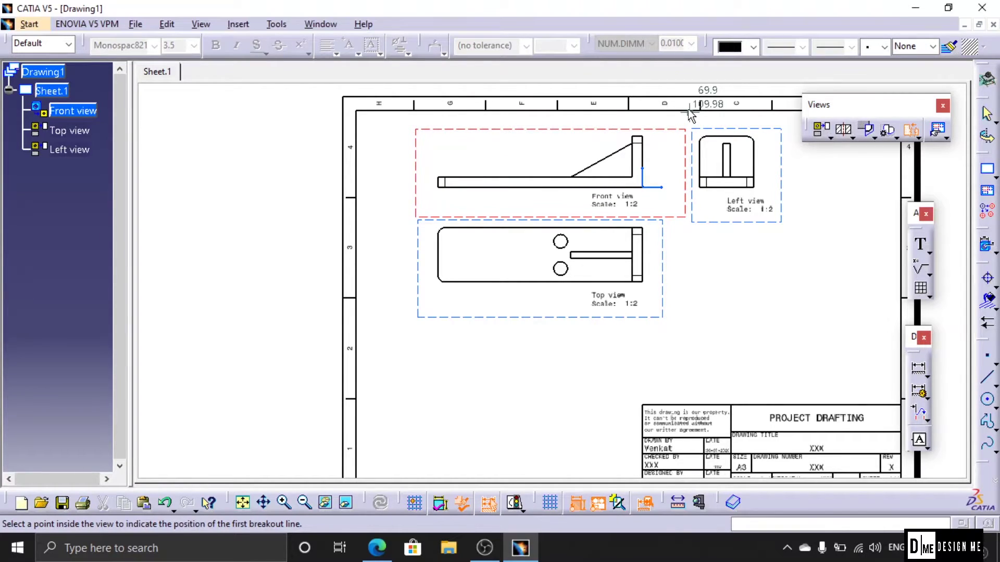
key("Escape")
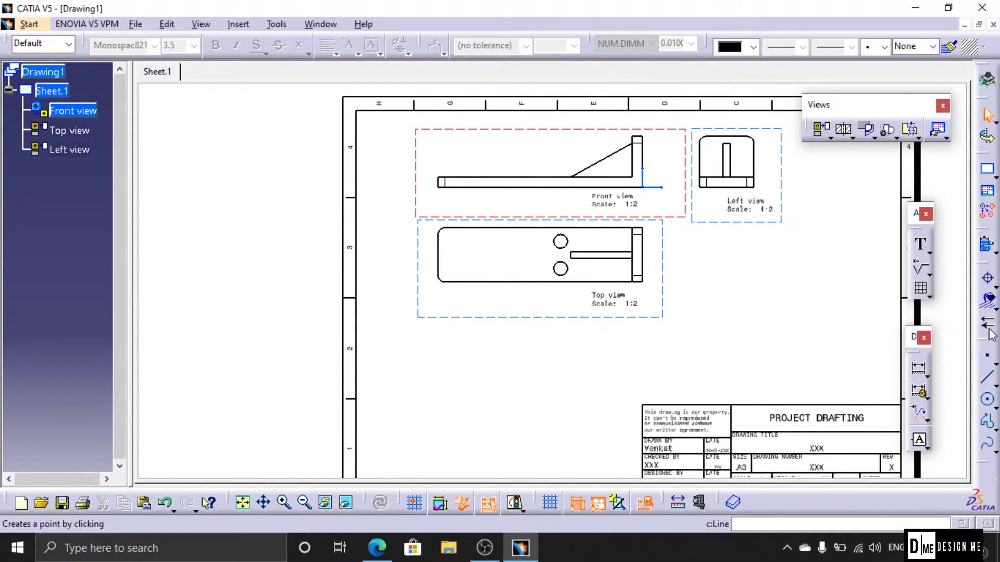
Dimension the overall horizontal length of the front view, placing the dimension below the base plate
left_click(919, 368)
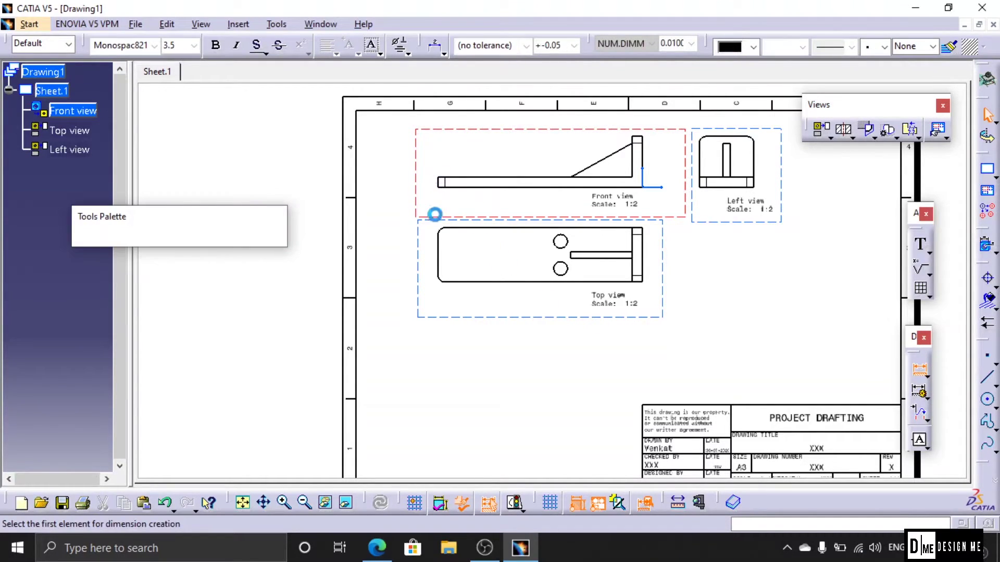
mouse_move(500, 170)
middle_mouse_down()
mouse_move(502, 156)
mouse_move(455, 241)
mouse_move(351, 308)
mouse_move(341, 249)
middle_mouse_up()
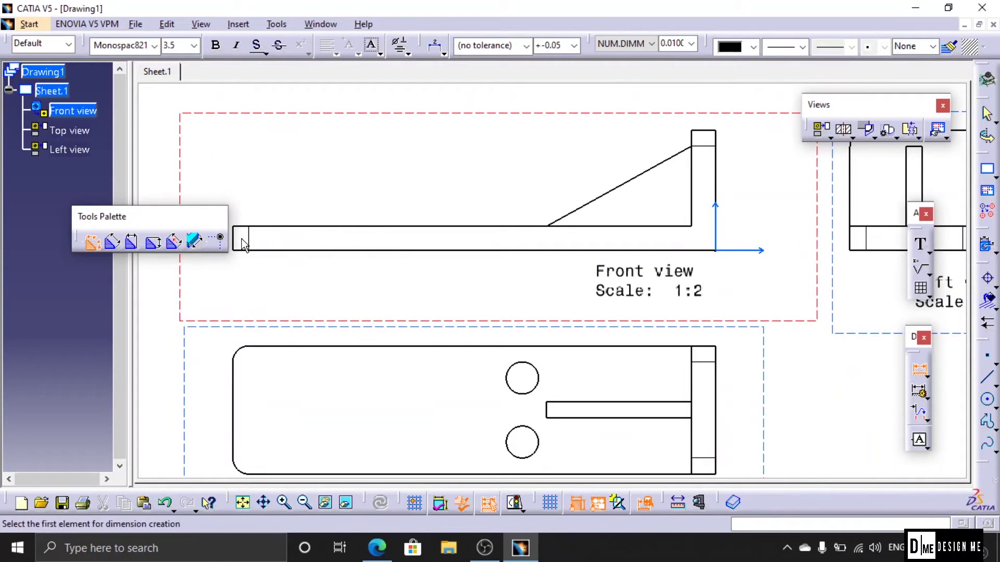
middle_click_drag(296, 298, 341, 307)
left_click(281, 247)
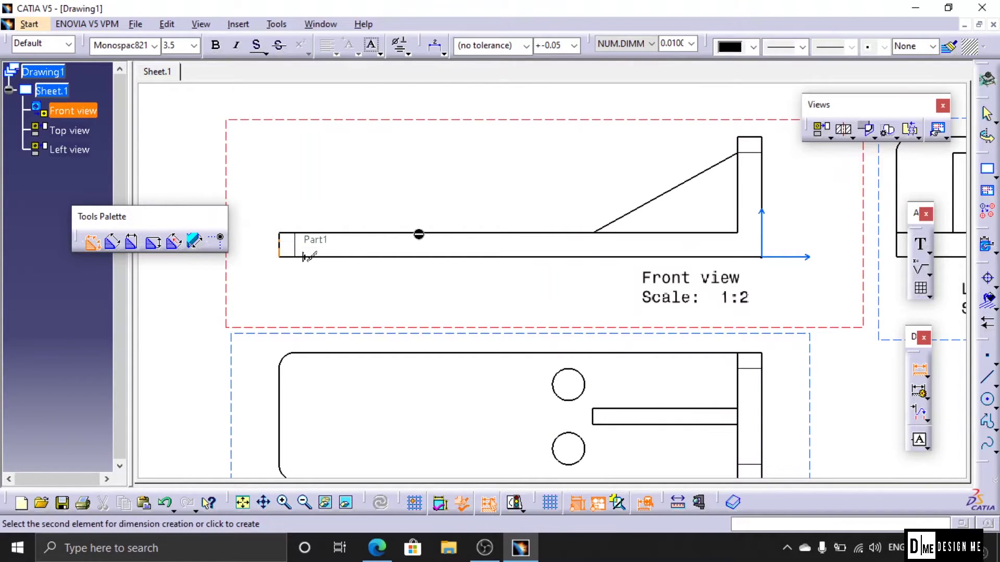
left_click(763, 198)
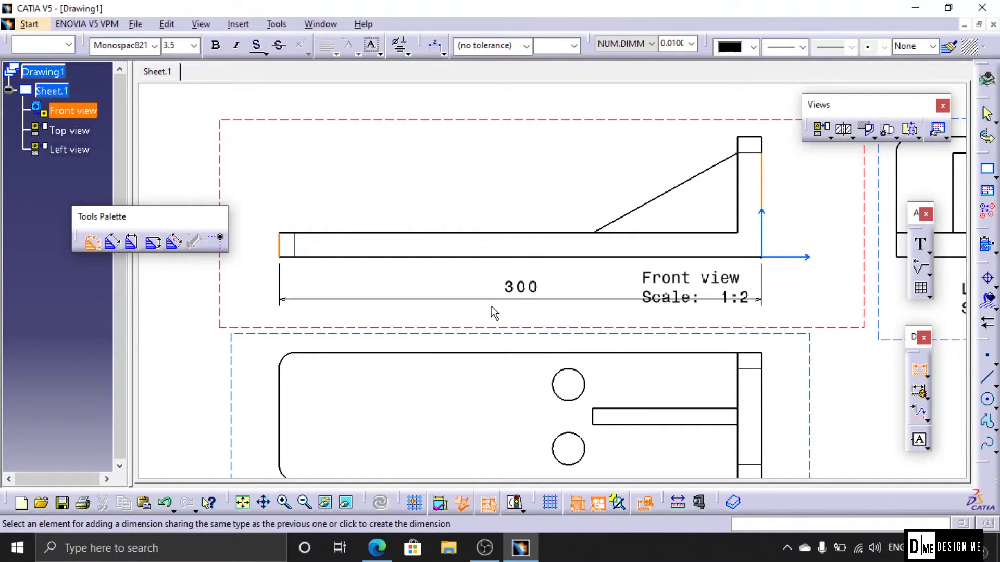
left_click(491, 307)
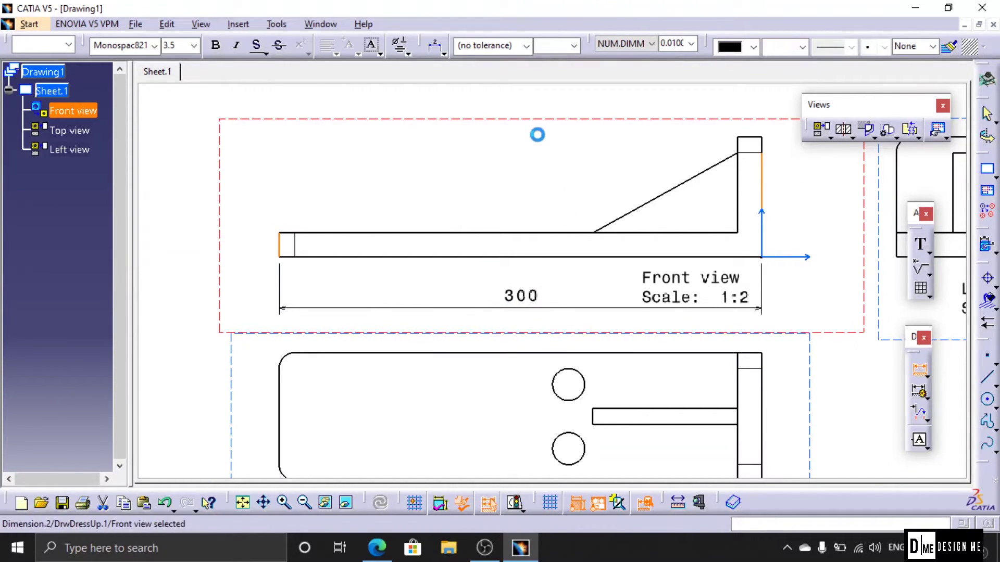
Create a broken view of the front view, removing the base plate's middle section between two vertical break lines before the stiffener
left_click(910, 129)
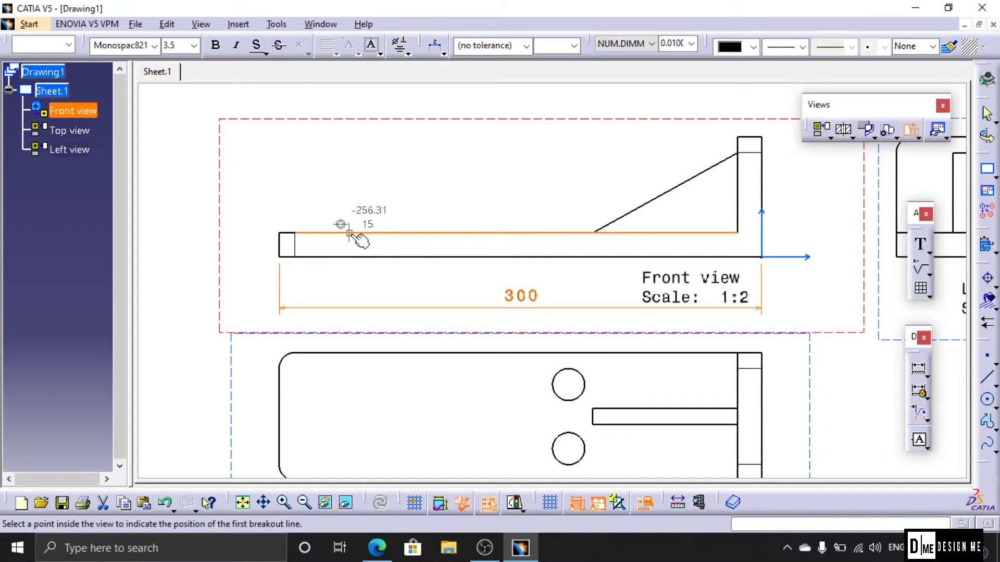
left_click(349, 233)
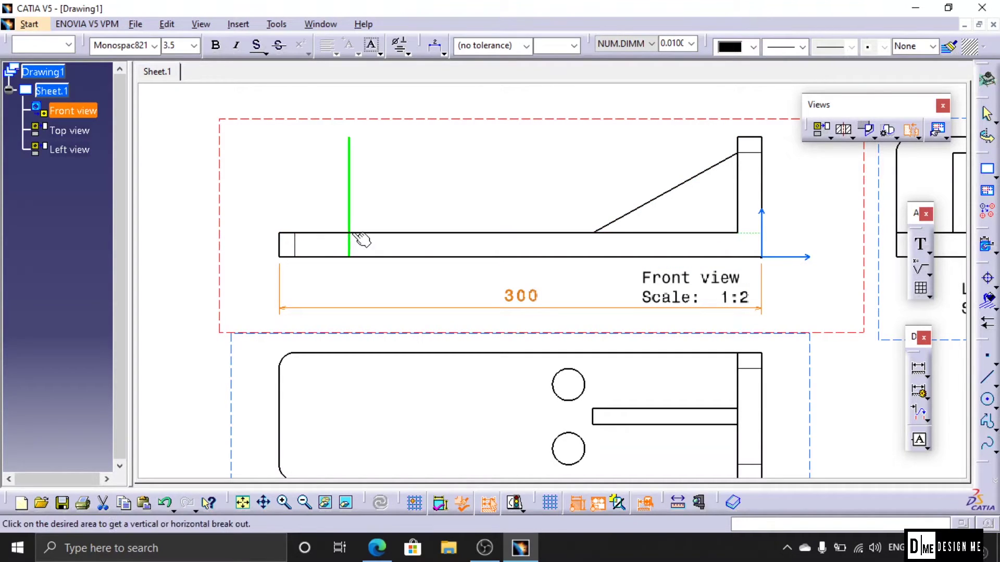
left_click(350, 189)
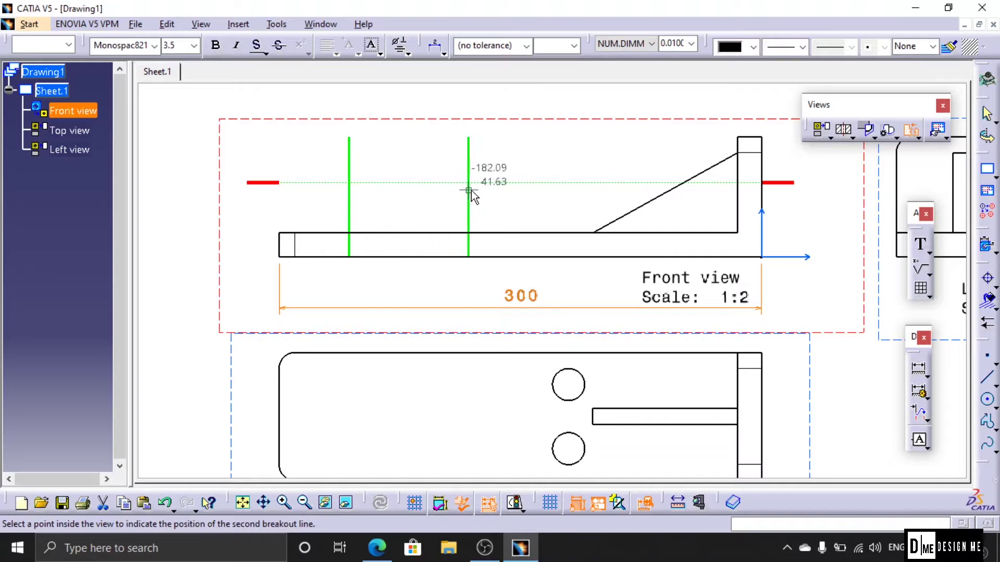
left_click(561, 200)
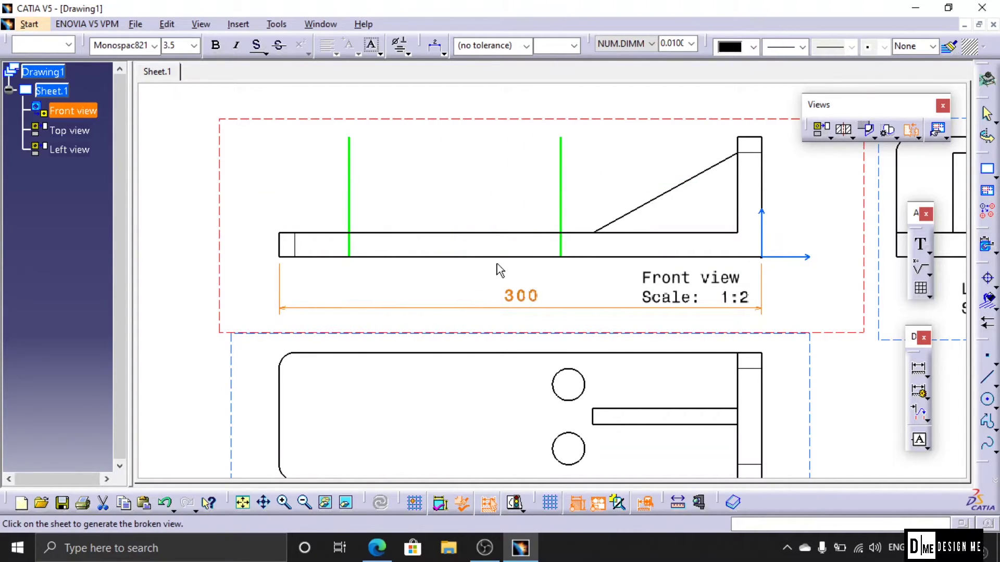
left_click(565, 161)
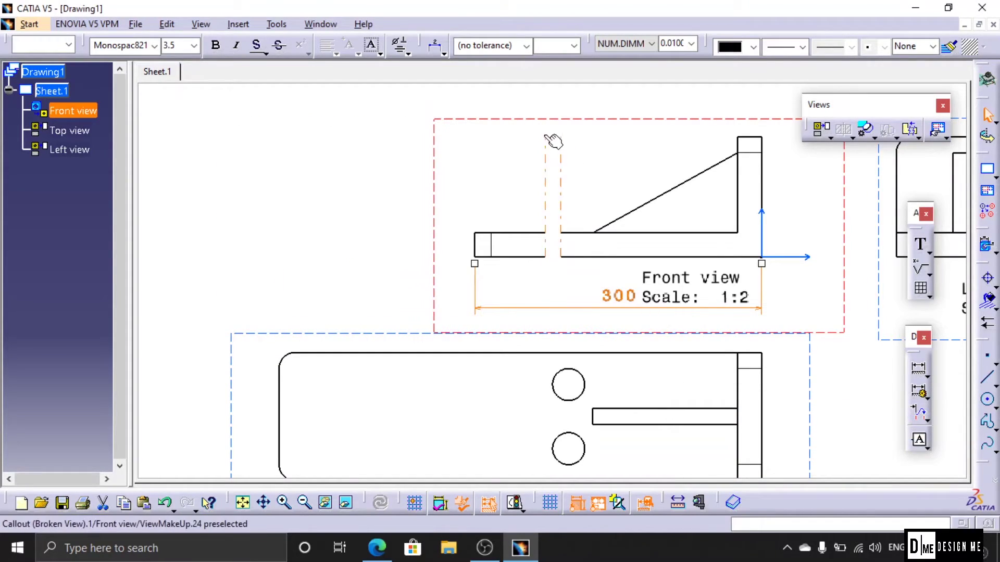
left_click(621, 308)
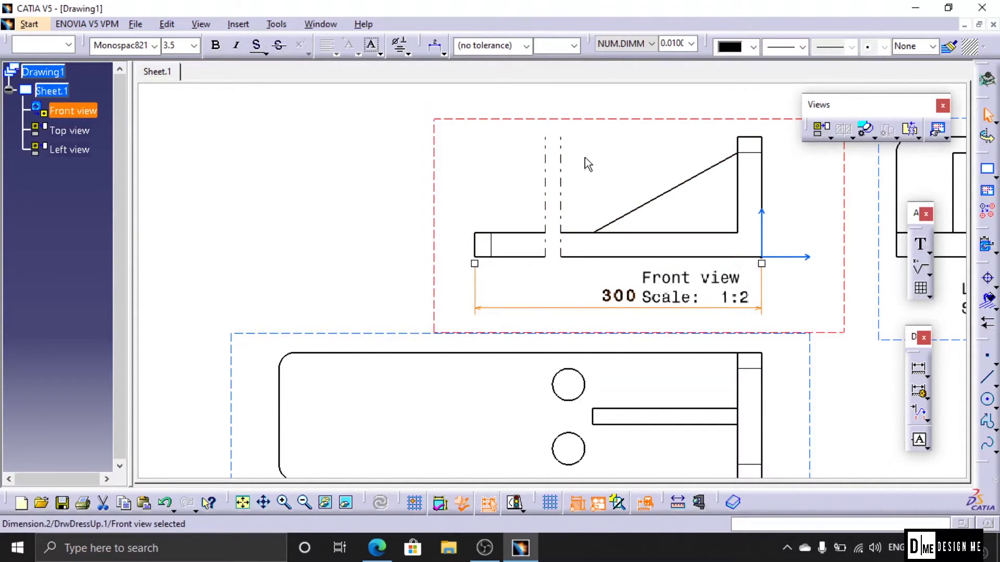
mouse_move(636, 224)
middle_mouse_down("ctrl")
mouse_move(643, 279)
mouse_move(629, 336)
middle_mouse_up("ctrl")
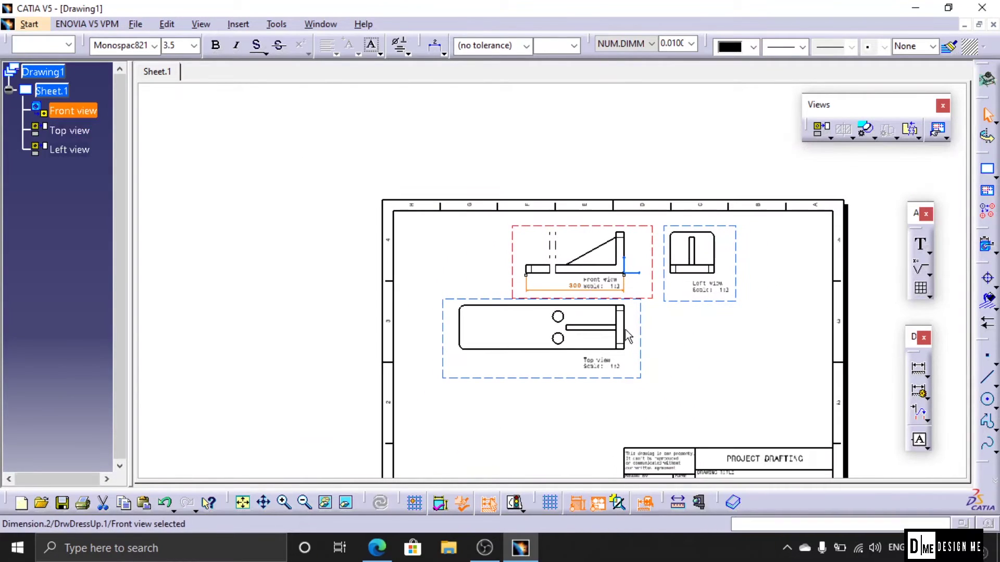
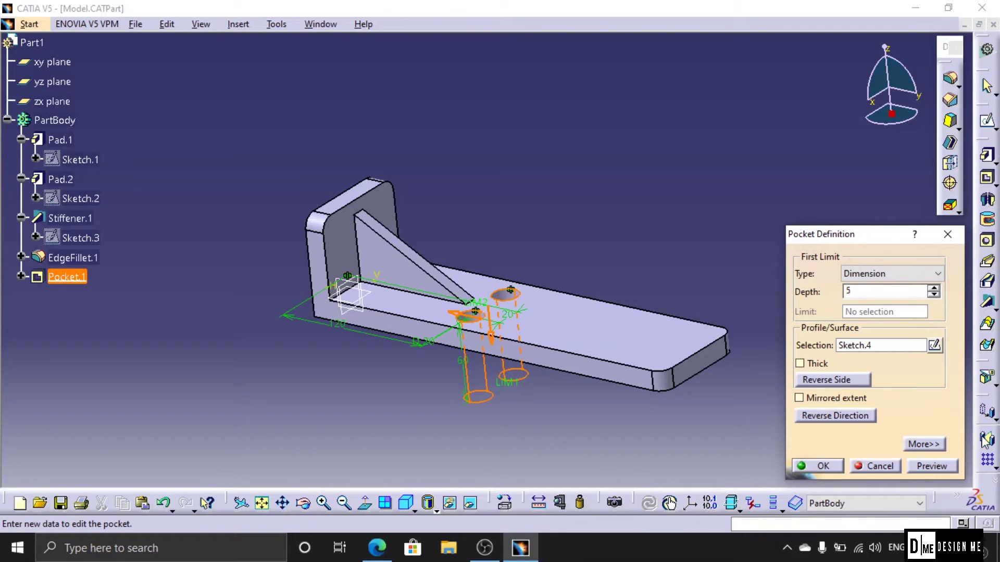
Set the depth of Pocket.1 in the part model to 5 mm, making the two holes blind
left_click(933, 467)
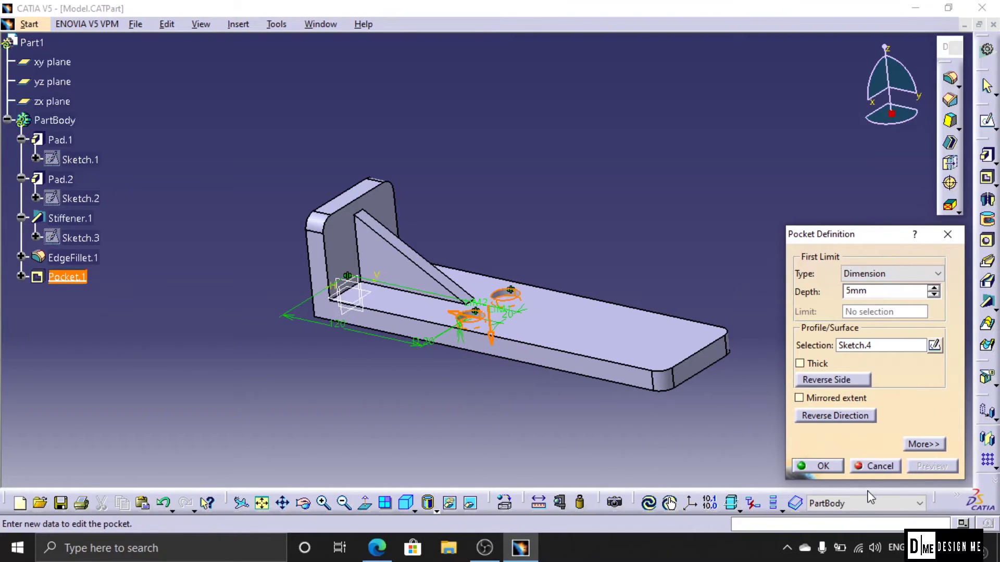
left_click(835, 469)
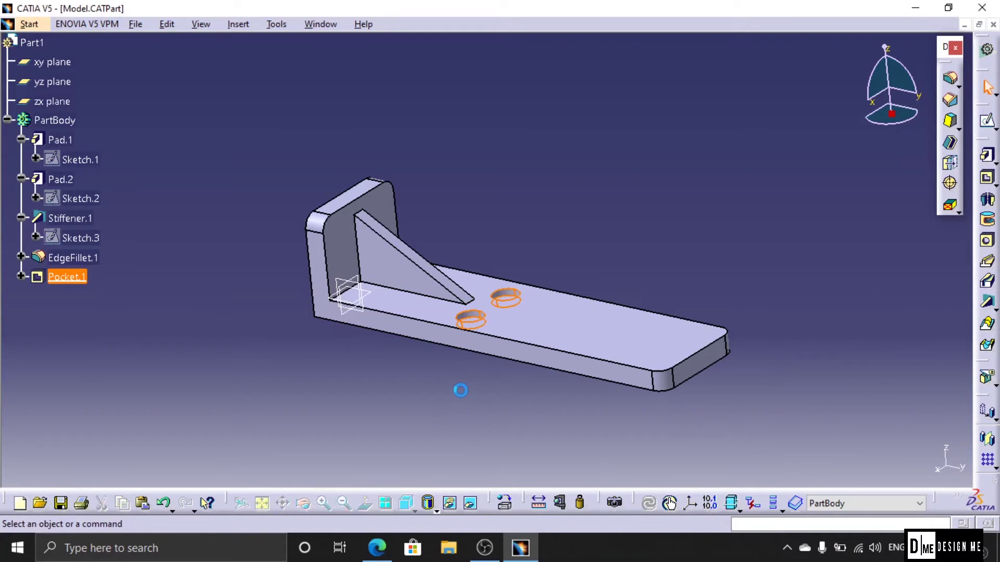
left_click(421, 417)
middle_click_drag(422, 417, 603, 196, "ctrl")
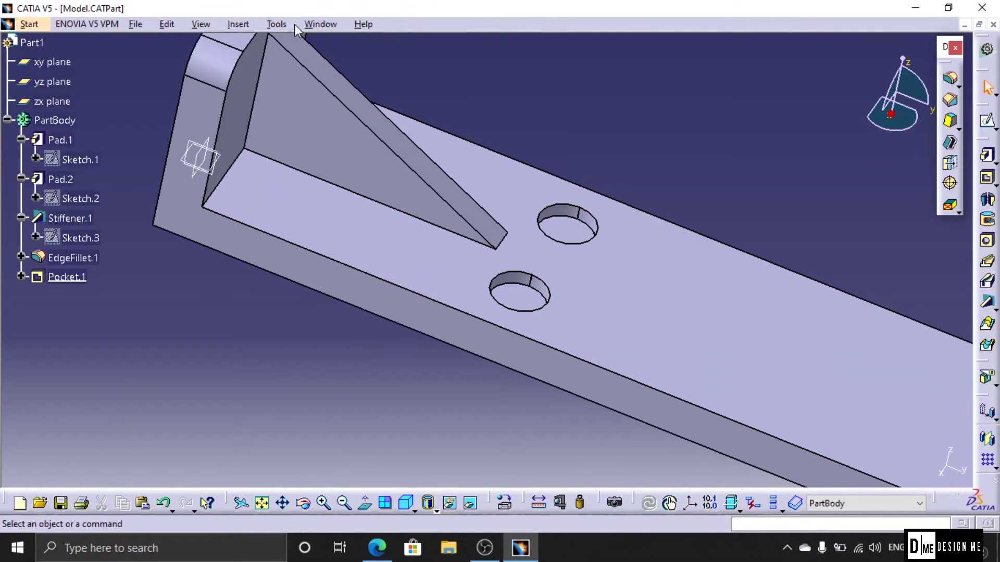
Return to Drawing1 and update its views with the shallower pocket
left_click(319, 24)
left_click(368, 136)
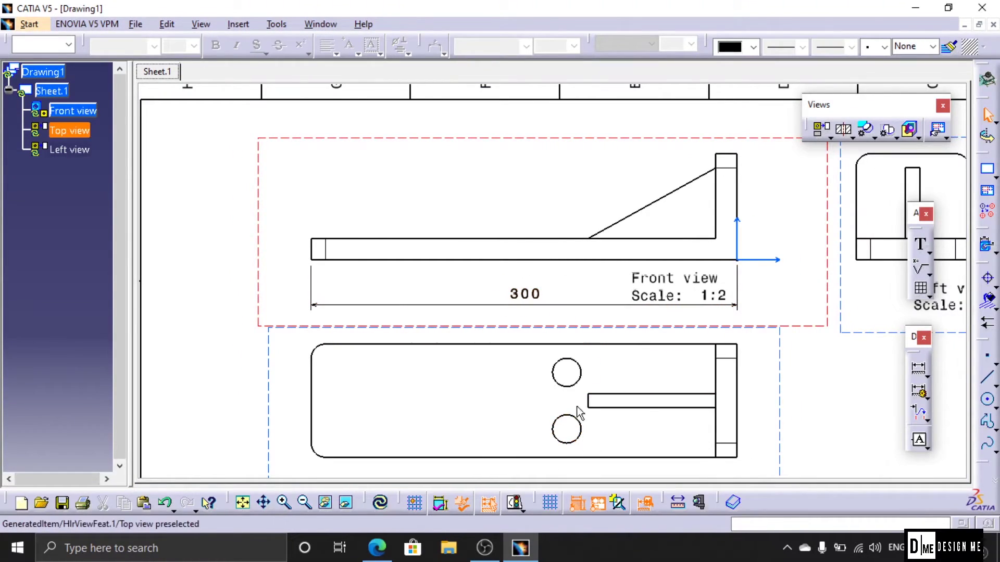
left_click(380, 502)
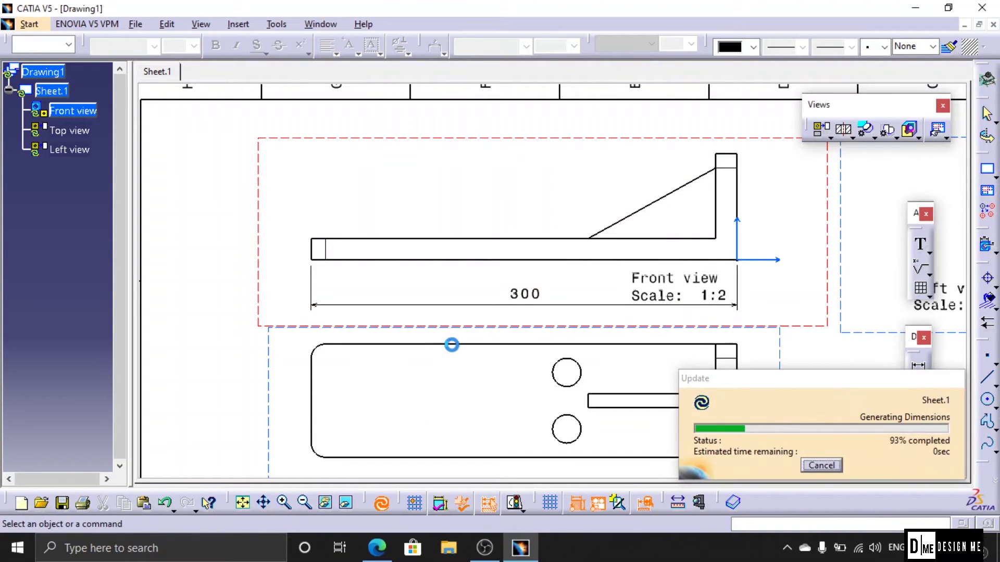
Create a breakout view in the front view, outlining a closed six-sided region over the base plate and cutting at the top view's upper hole
scroll(552, 292, "up", 2)
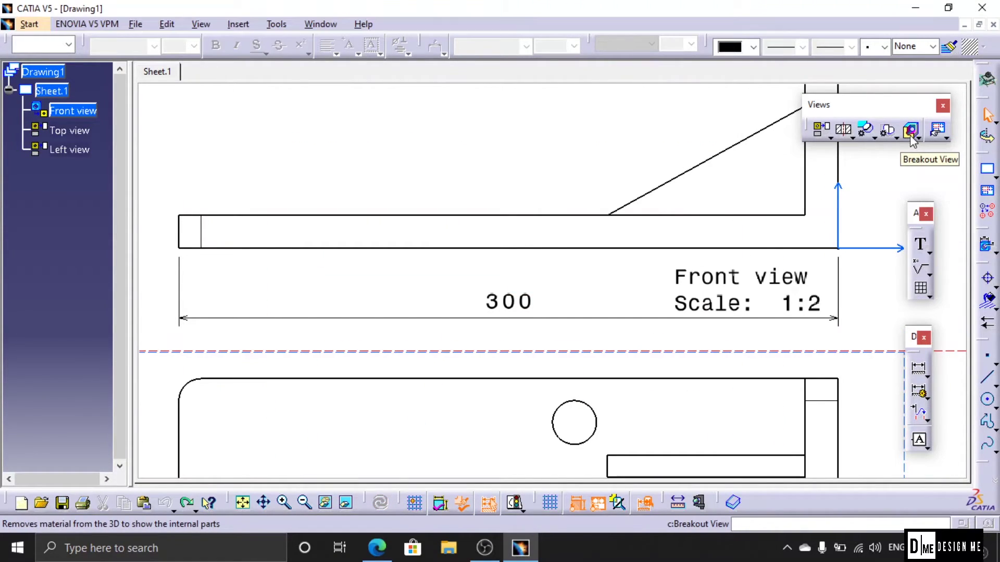
left_click(911, 133)
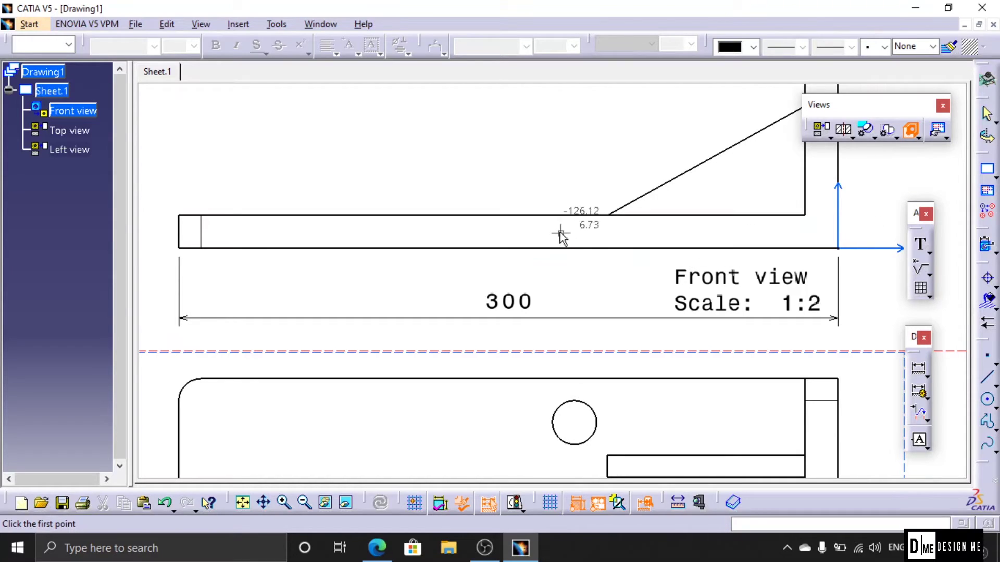
left_click(521, 181)
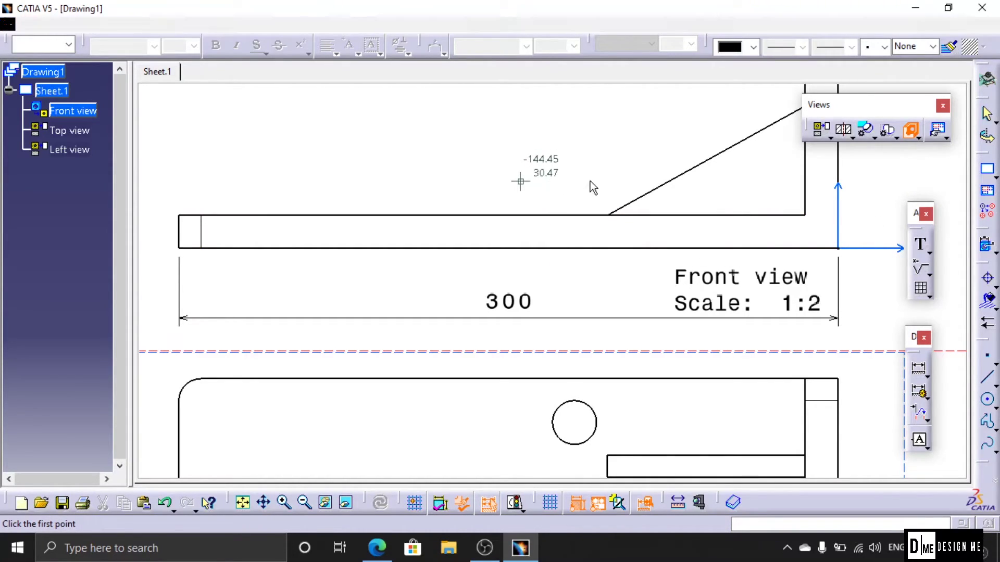
left_click(668, 182)
left_click(659, 236)
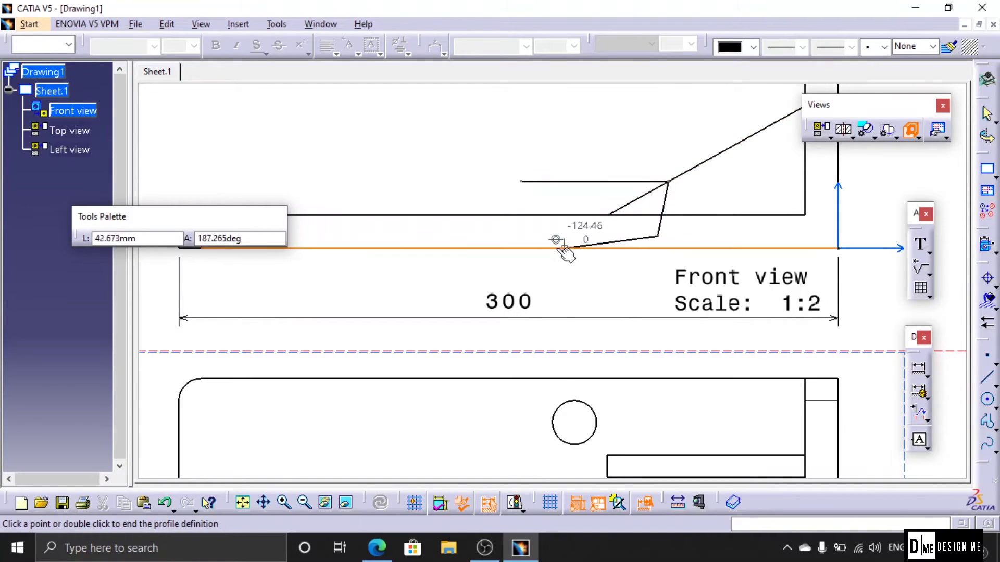
left_click(607, 274)
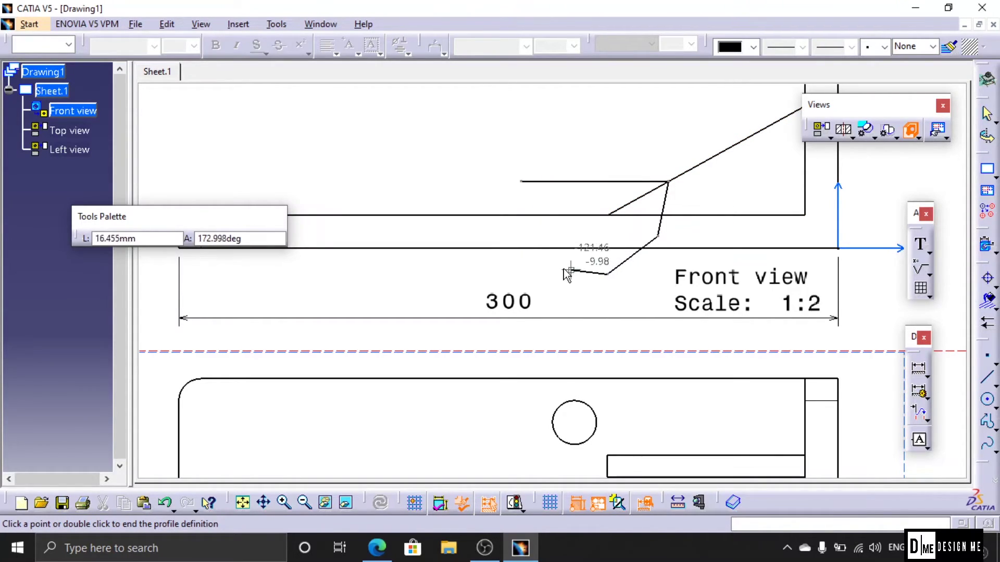
left_click(537, 275)
left_click(520, 181)
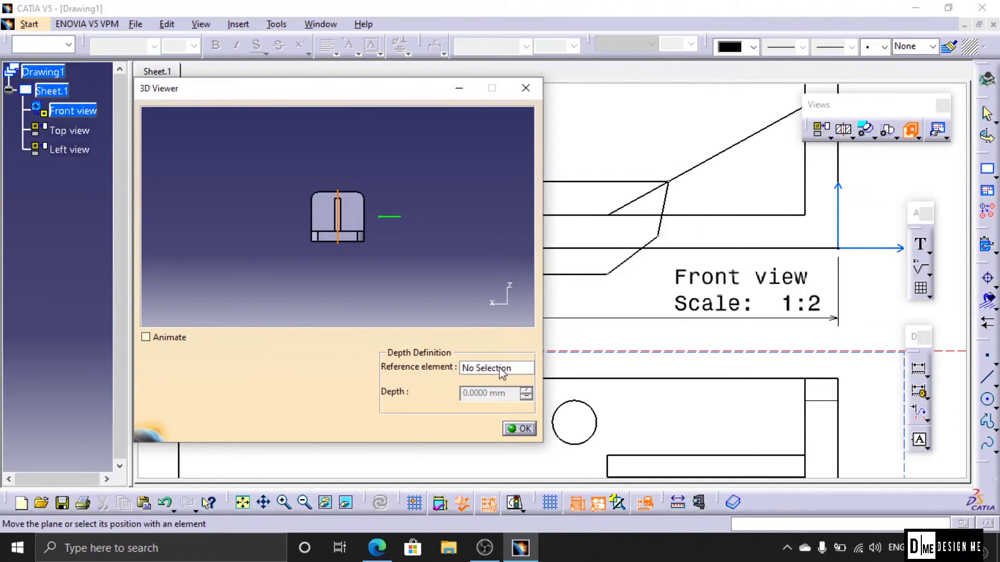
left_click(589, 408)
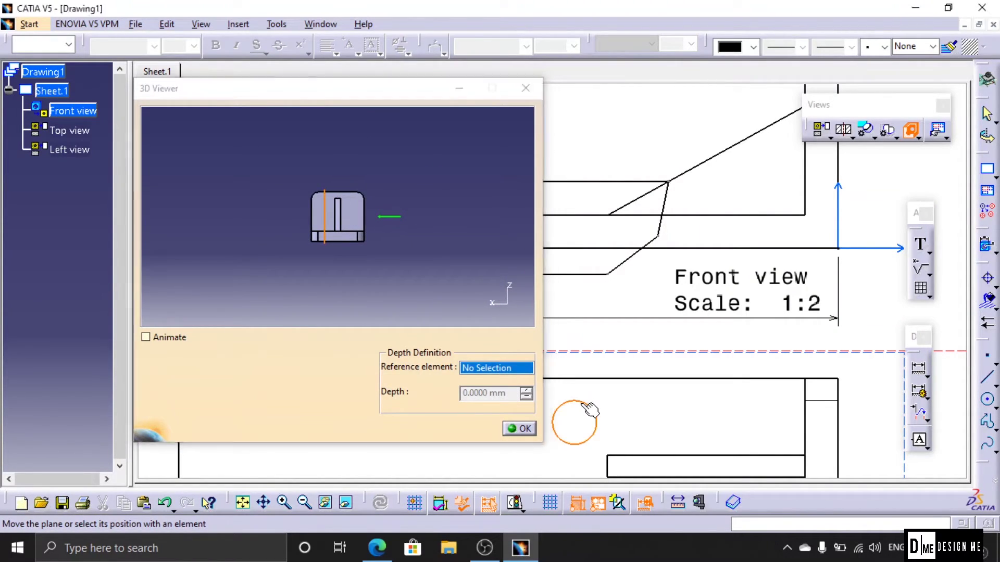
left_click(520, 429)
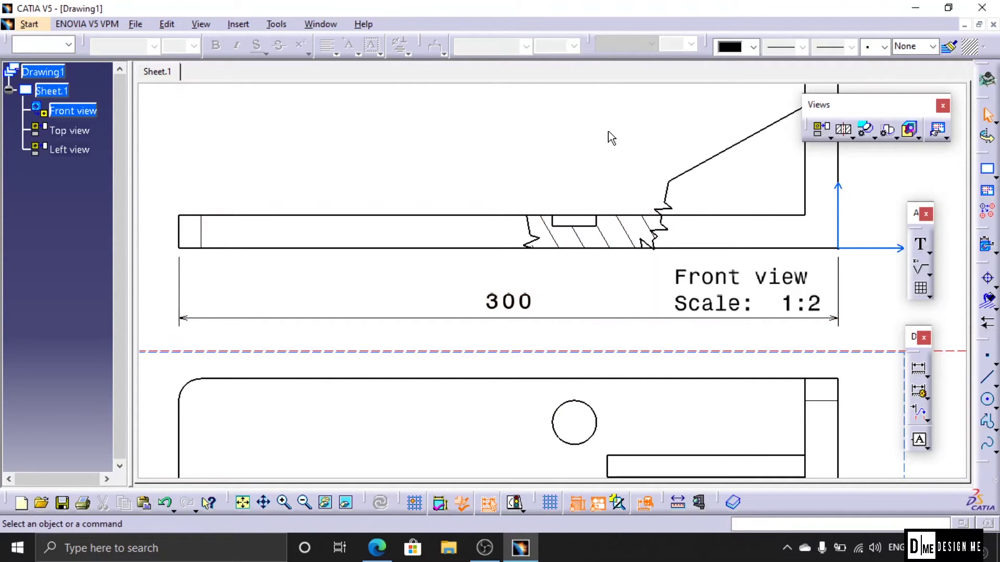
Remove the breakout from the front view so its full outline is restored
middle_click_drag(612, 138, 635, 276, "ctrl")
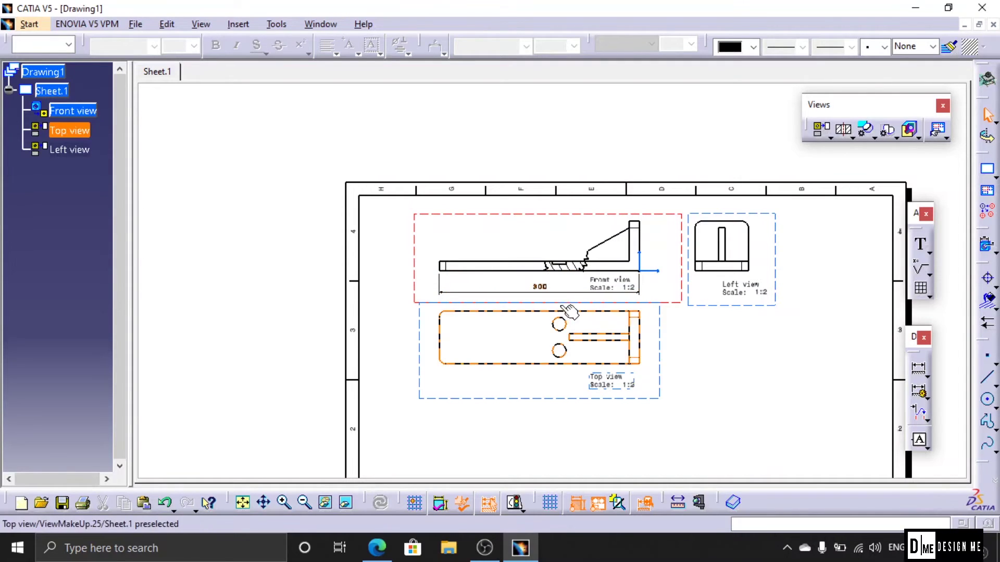
middle_click_drag(582, 290, 591, 252, "ctrl")
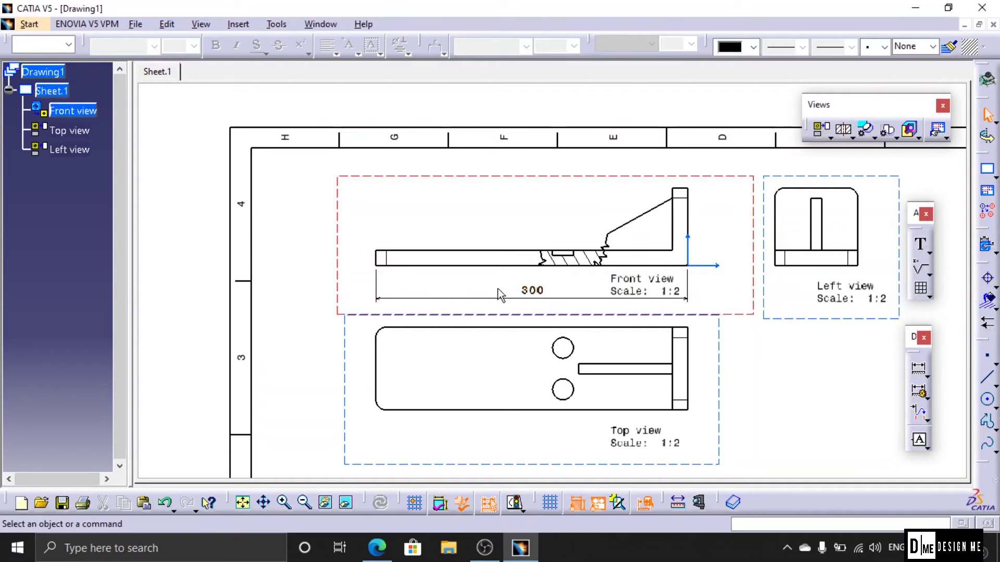
left_click(917, 138)
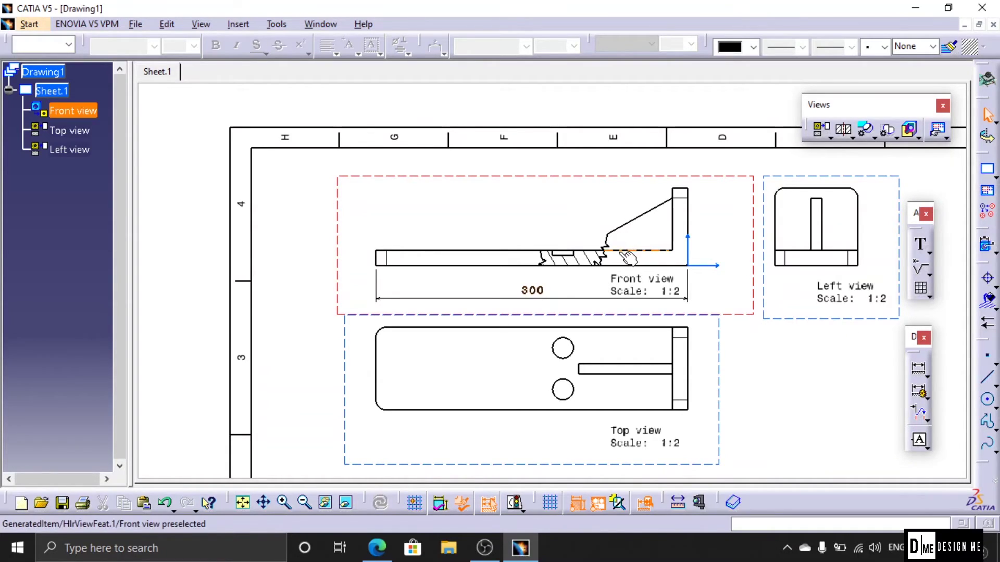
right_click(588, 264)
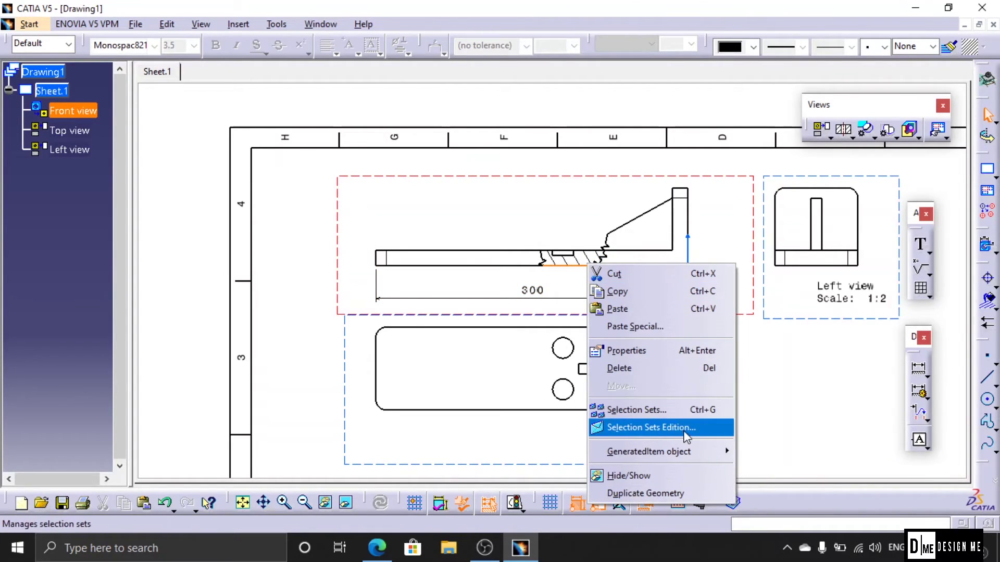
mouse_move(689, 449)
left_click(779, 451)
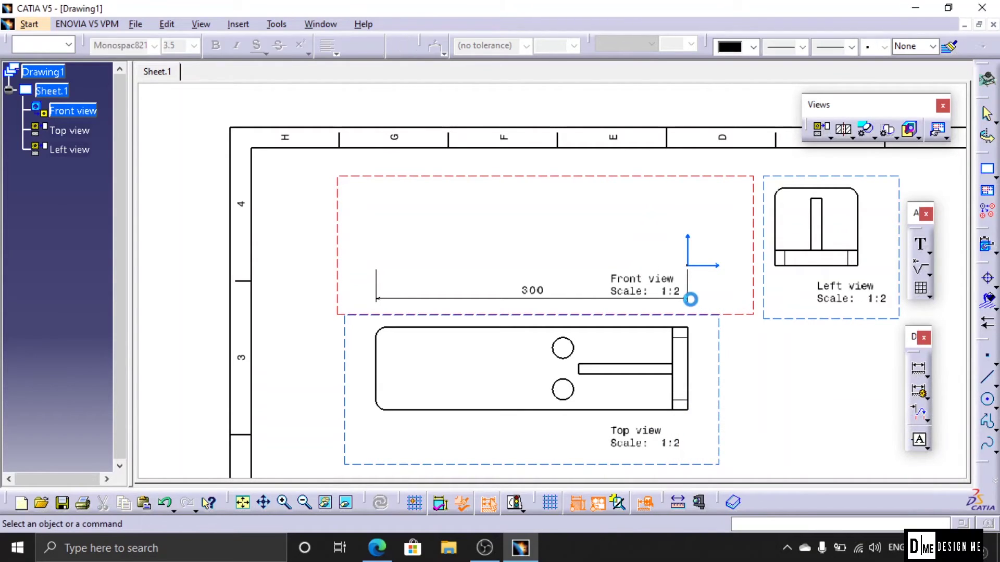
Add 3D clipping to the front view with a back clipping plane centred at about X 0.59 mm
left_click(919, 136)
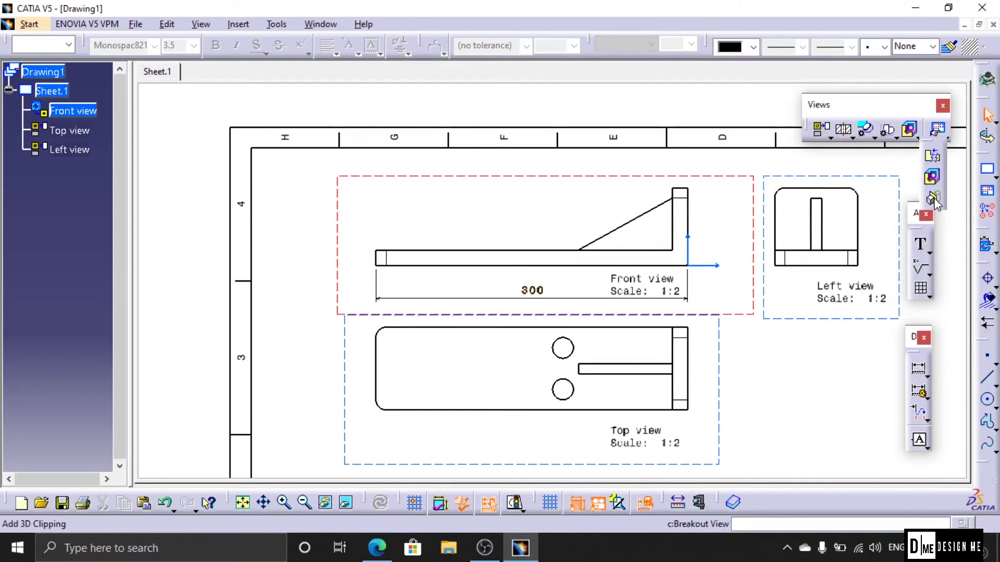
left_click(938, 206)
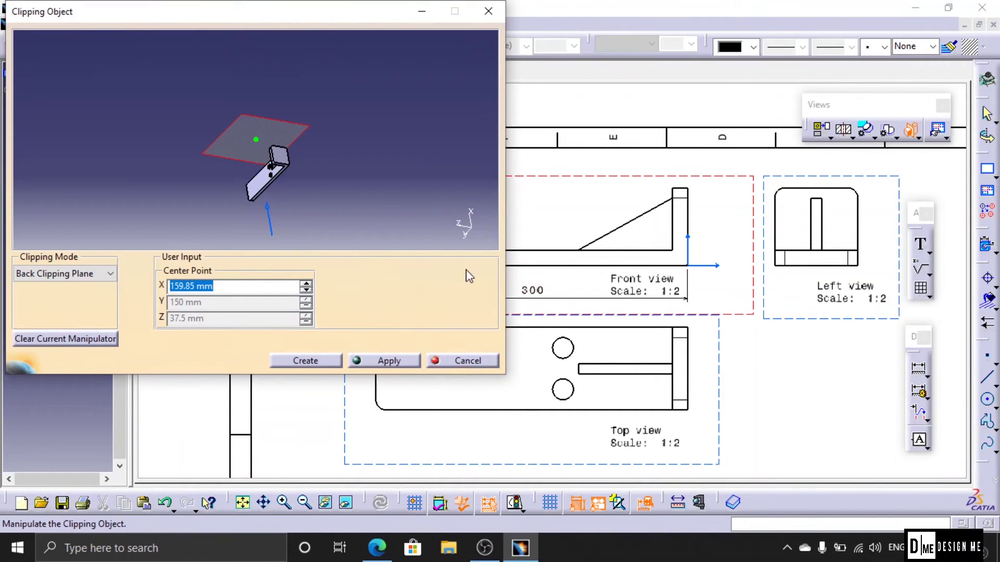
middle_click_drag(286, 188, 317, 95)
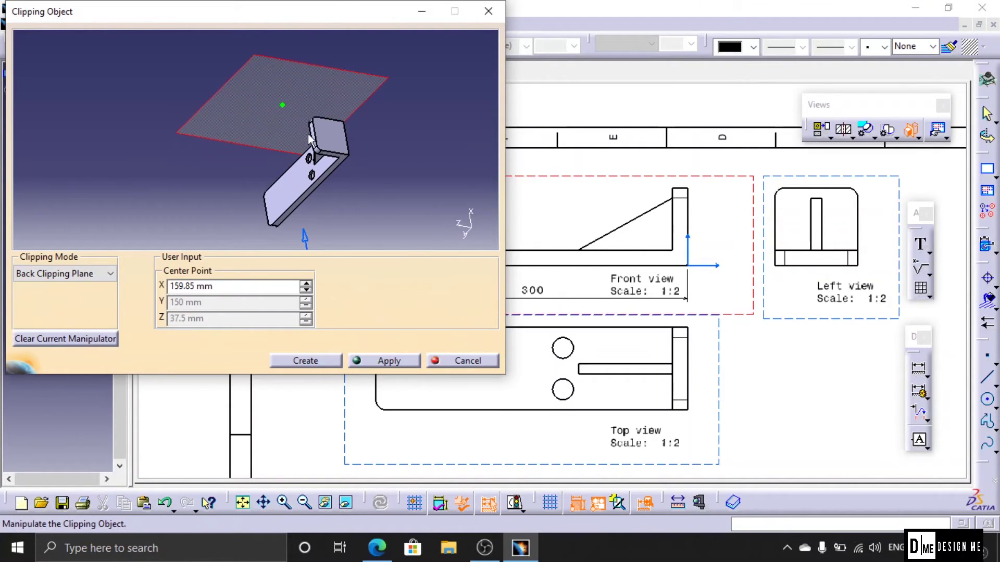
left_click_drag(281, 109, 291, 169)
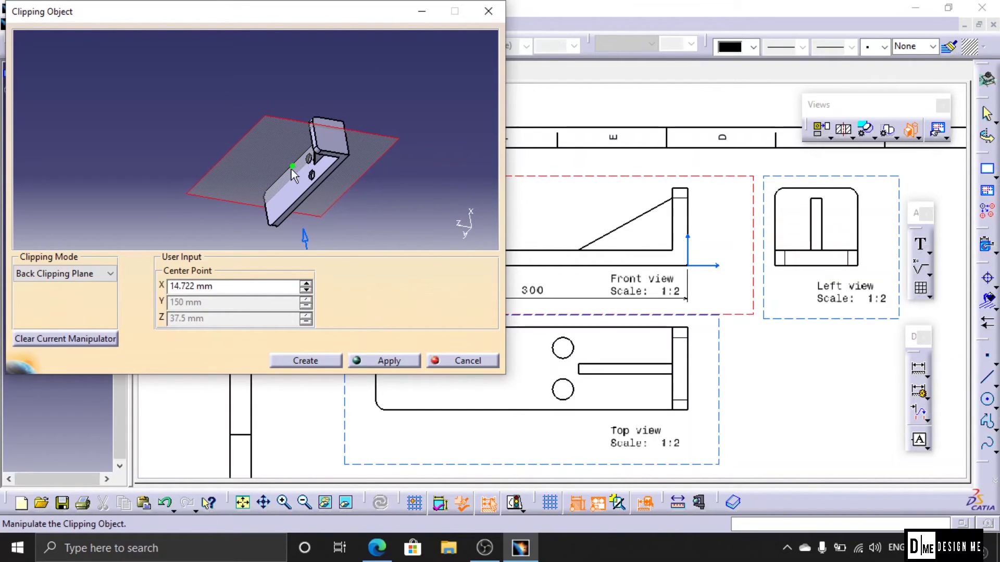
middle_click_drag(167, 205, 293, 165)
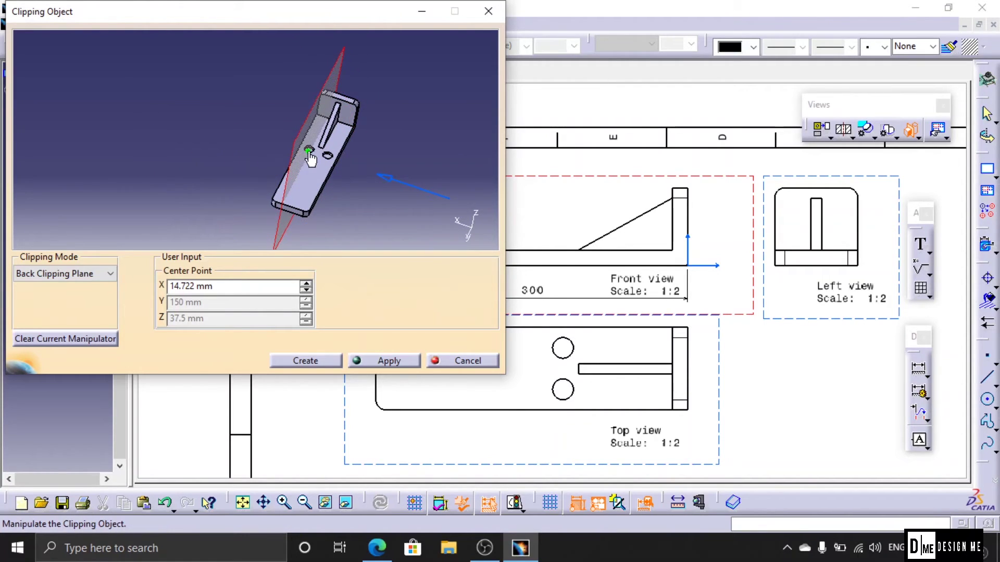
left_click_drag(309, 156, 315, 152)
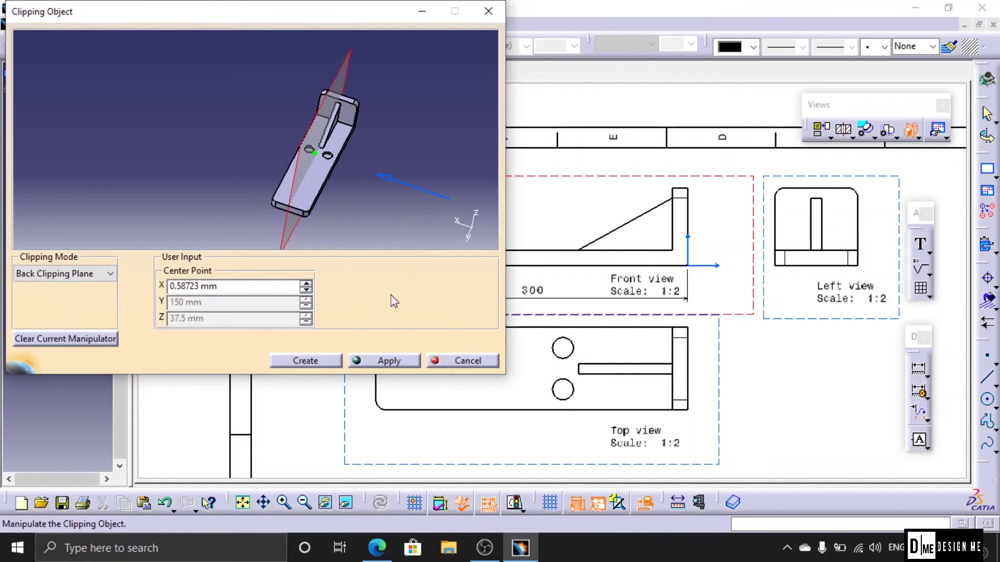
left_click(386, 361)
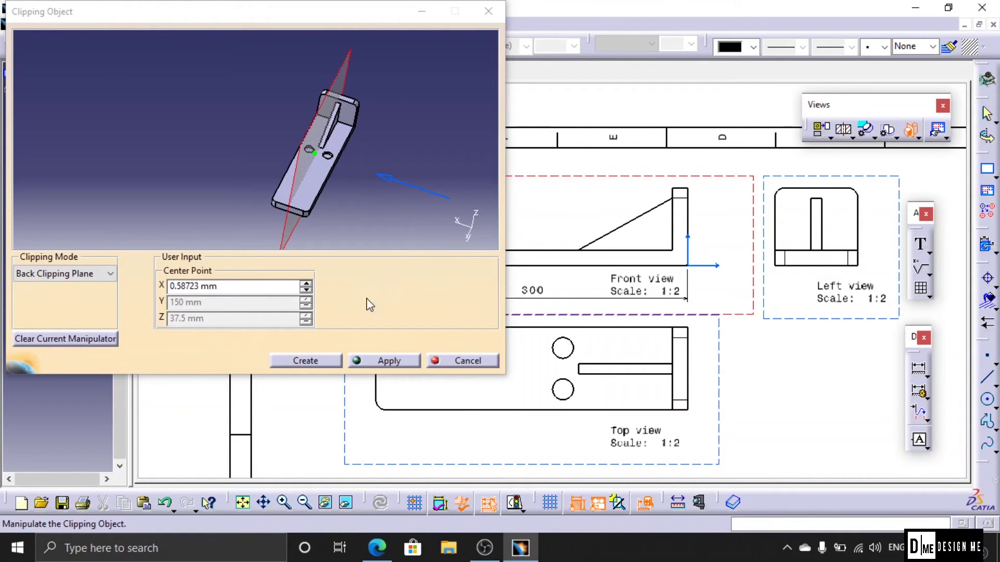
left_click(324, 359)
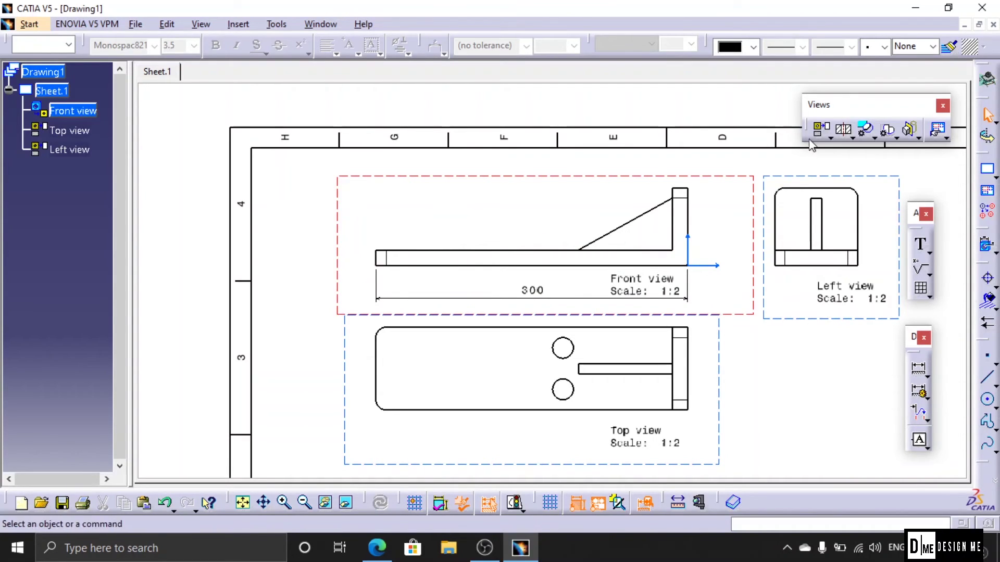
Modify the front view's back clipping plane, trying X at about -13 mm and 17.9 mm and settling on about -22.2 mm
left_click(909, 129)
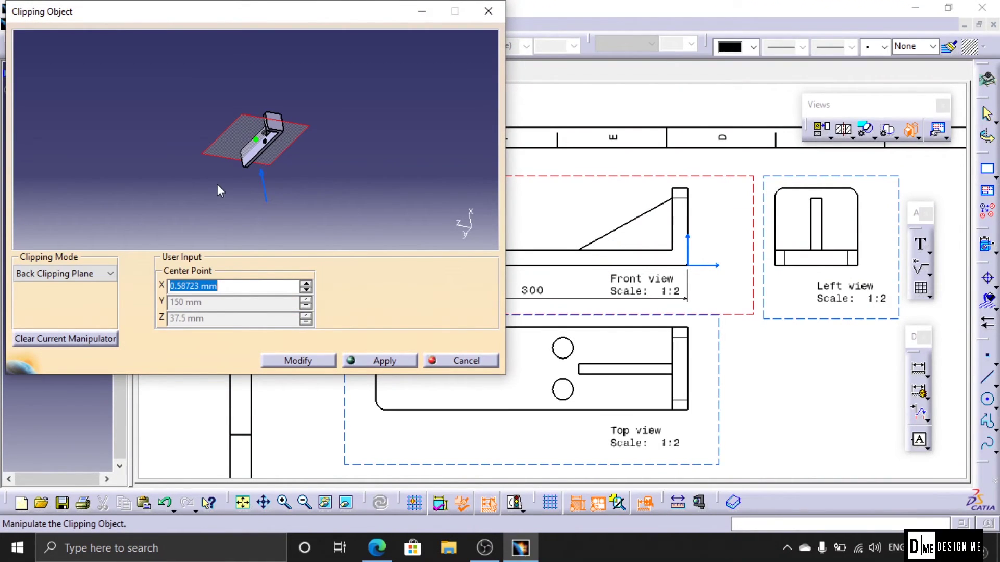
middle_click_drag(218, 184, 313, 144)
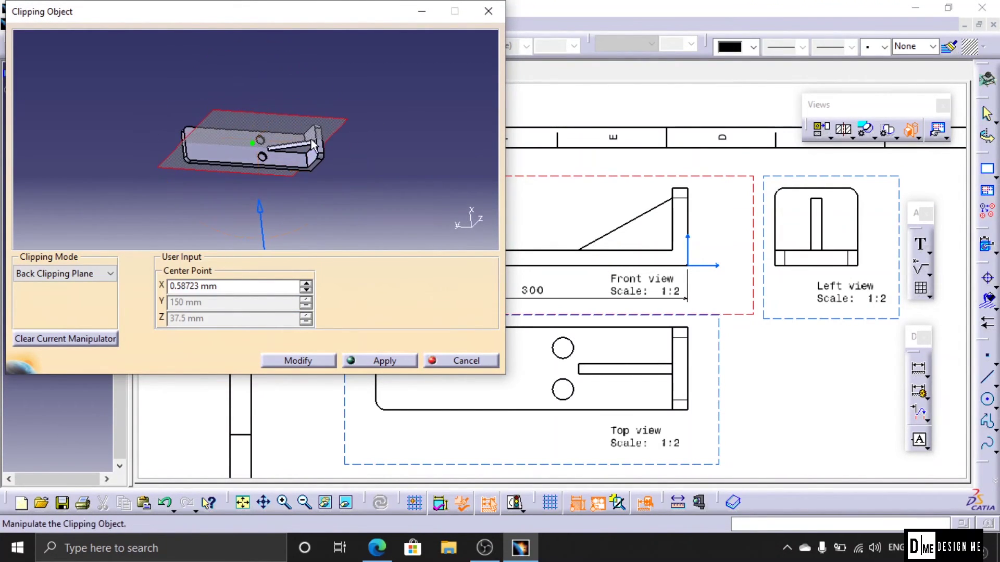
left_click_drag(253, 151, 252, 154)
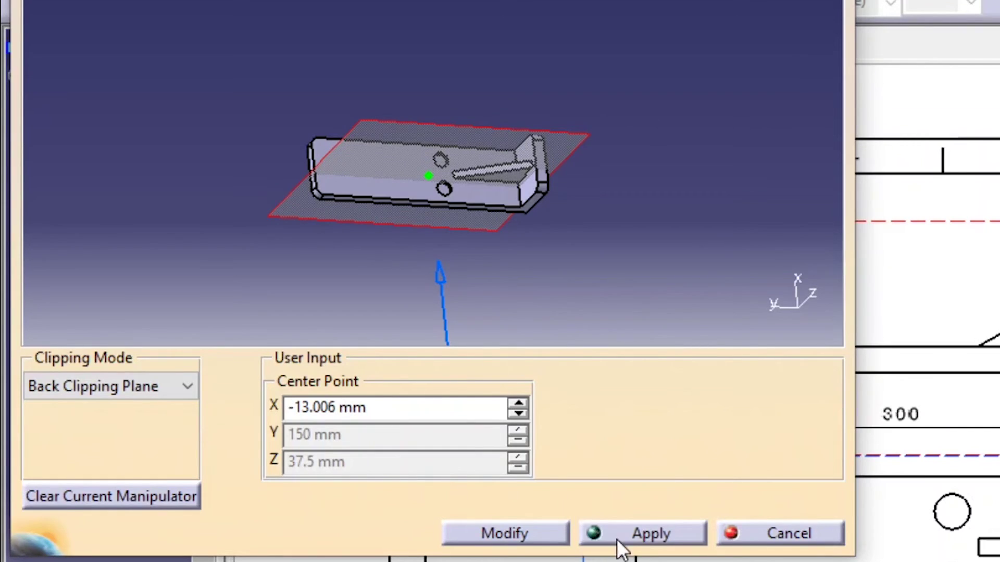
left_click(370, 363)
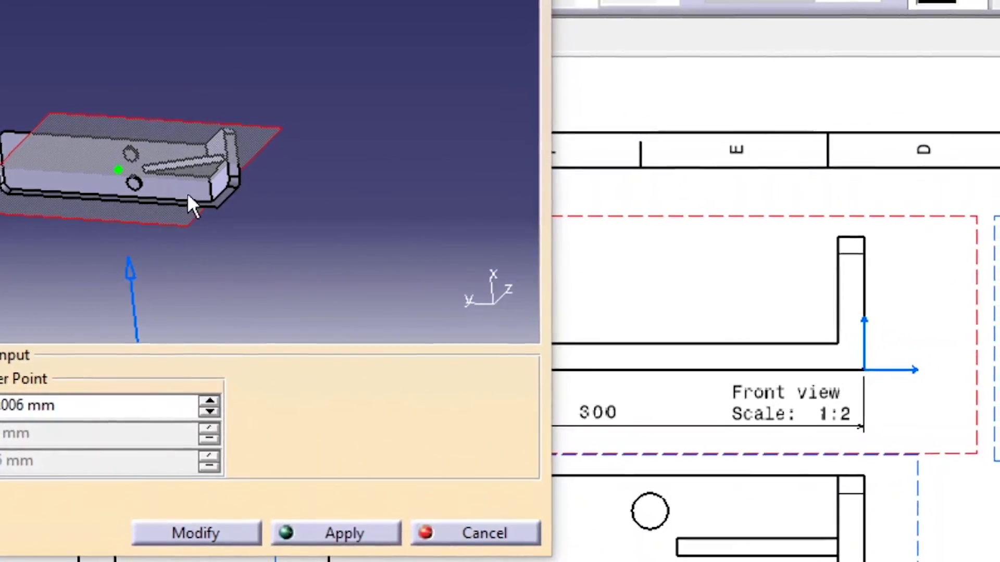
left_click_drag(120, 172, 148, 150)
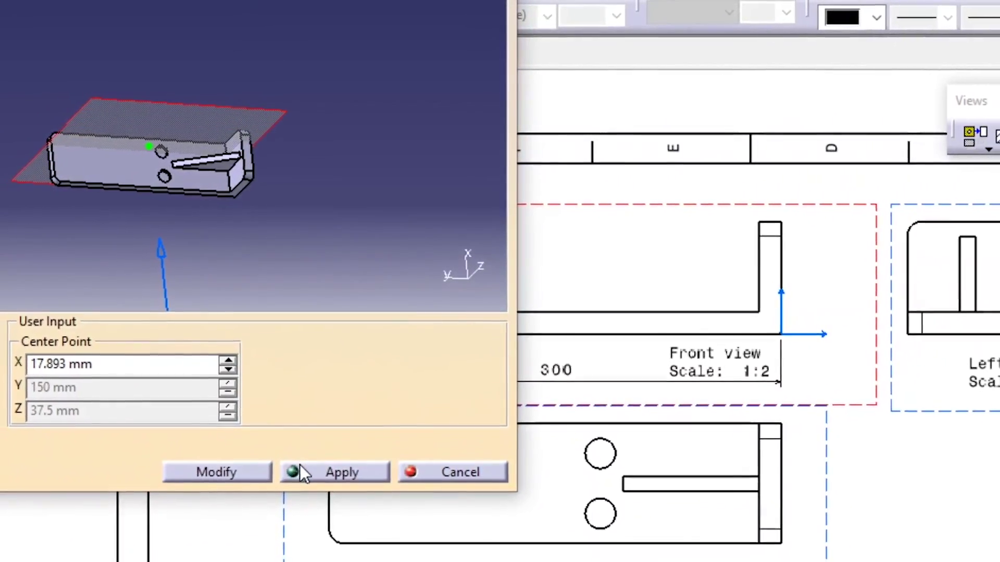
left_click(294, 492)
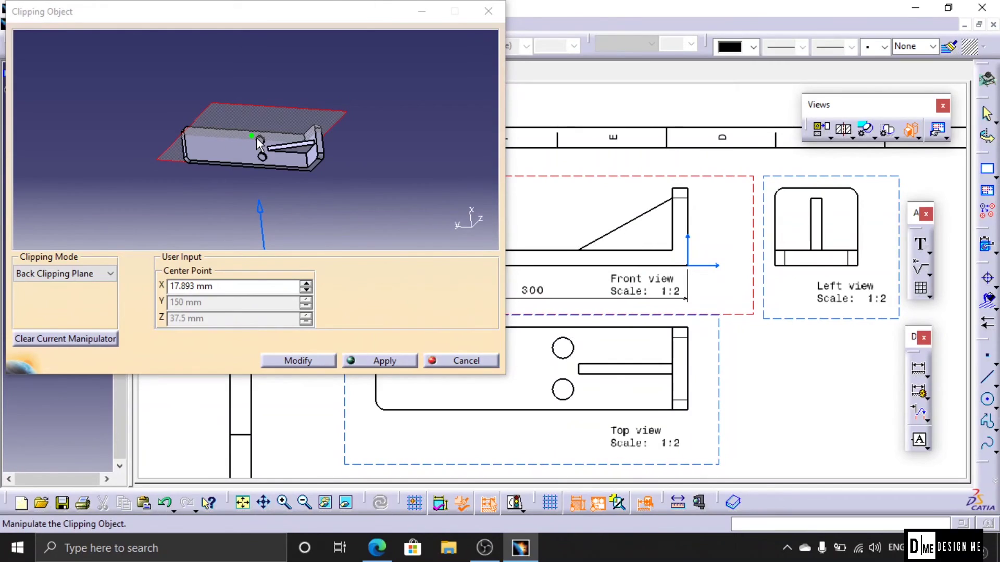
mouse_move(259, 144)
left_mouse_down()
mouse_move(273, 125)
mouse_move(275, 136)
left_mouse_up()
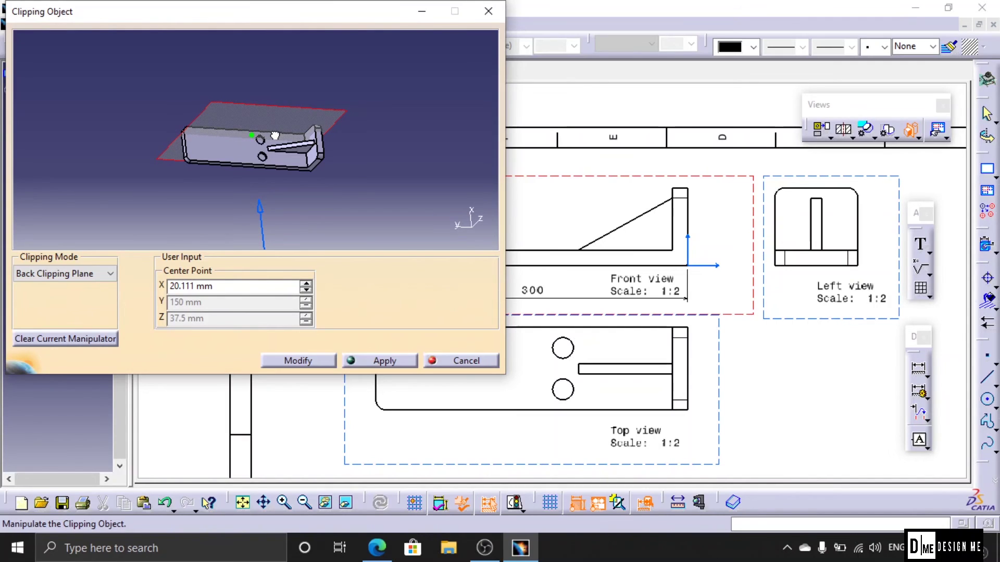
left_click_drag(274, 136, 272, 152)
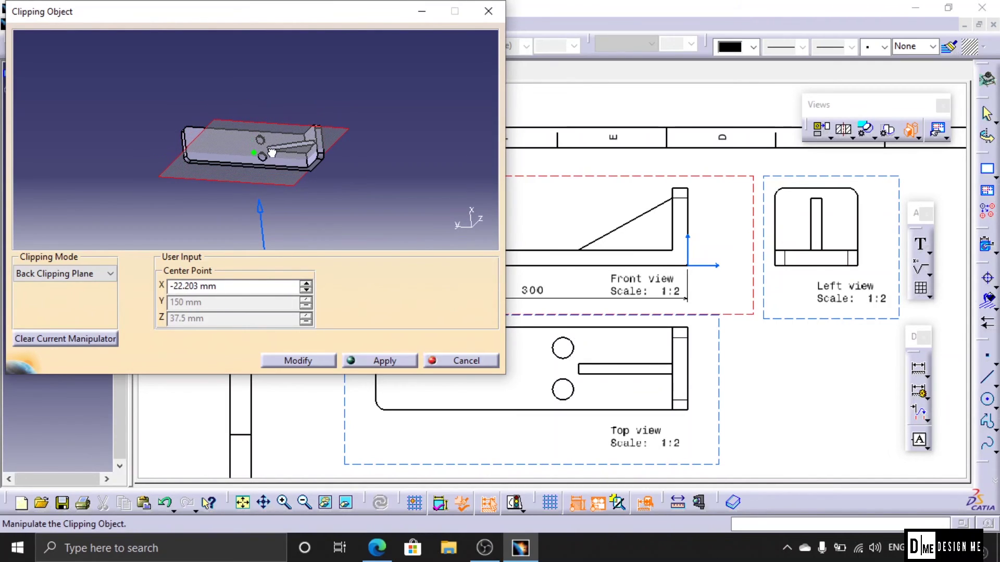
left_click(381, 361)
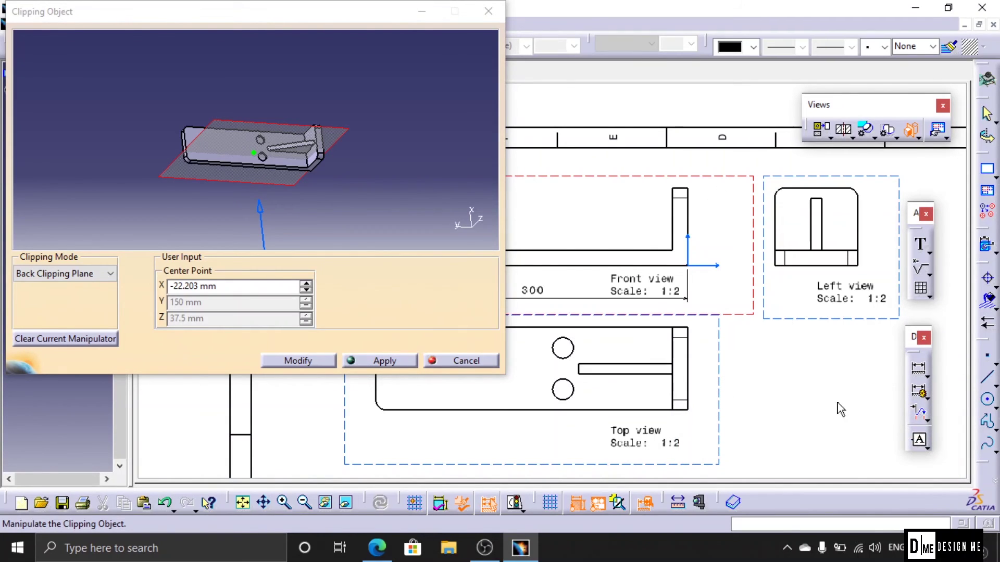
left_click(314, 362)
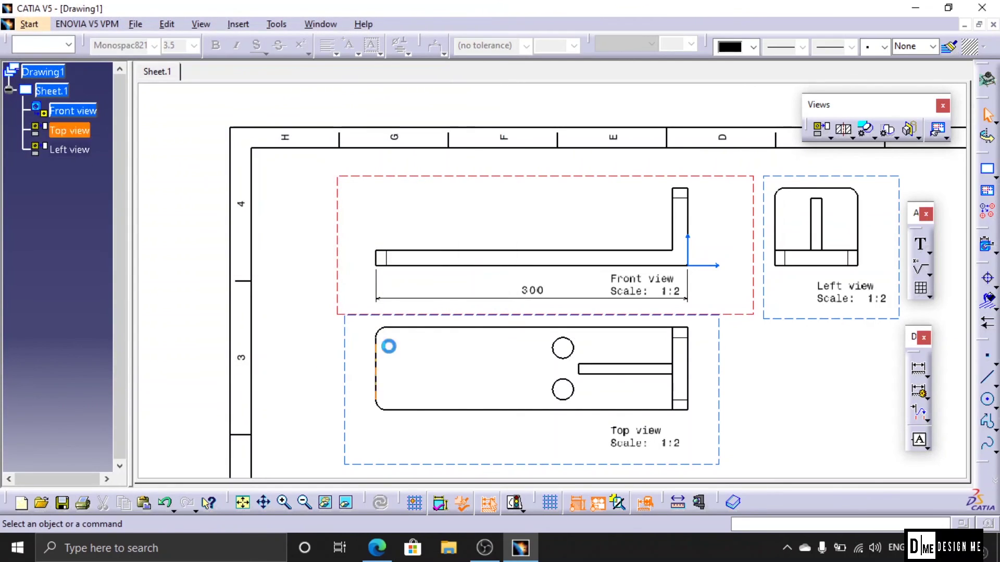
Activate the left view and apply 3D clipping to it with a back clipping plane at about Y 43.9 mm
left_click(795, 317)
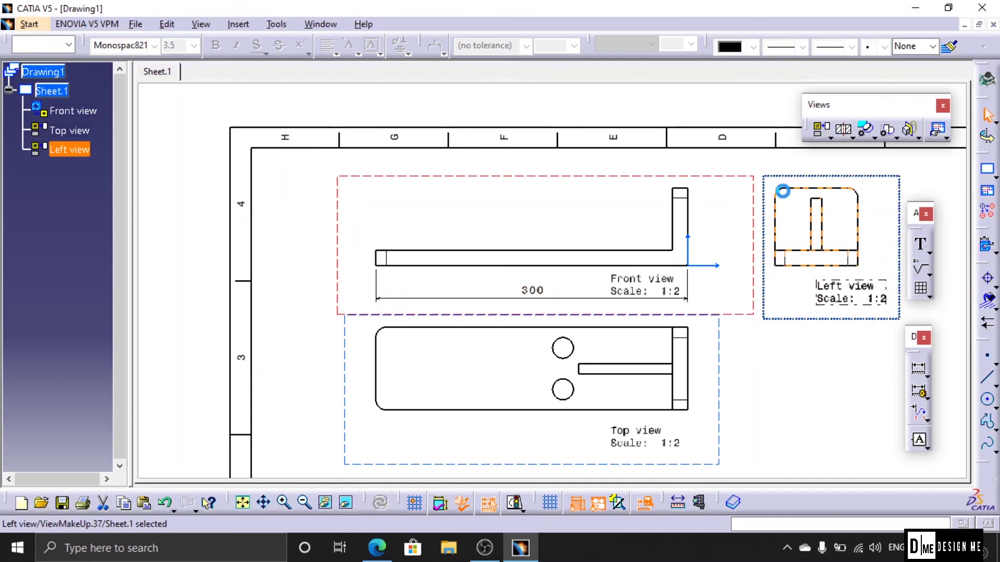
left_click(912, 133)
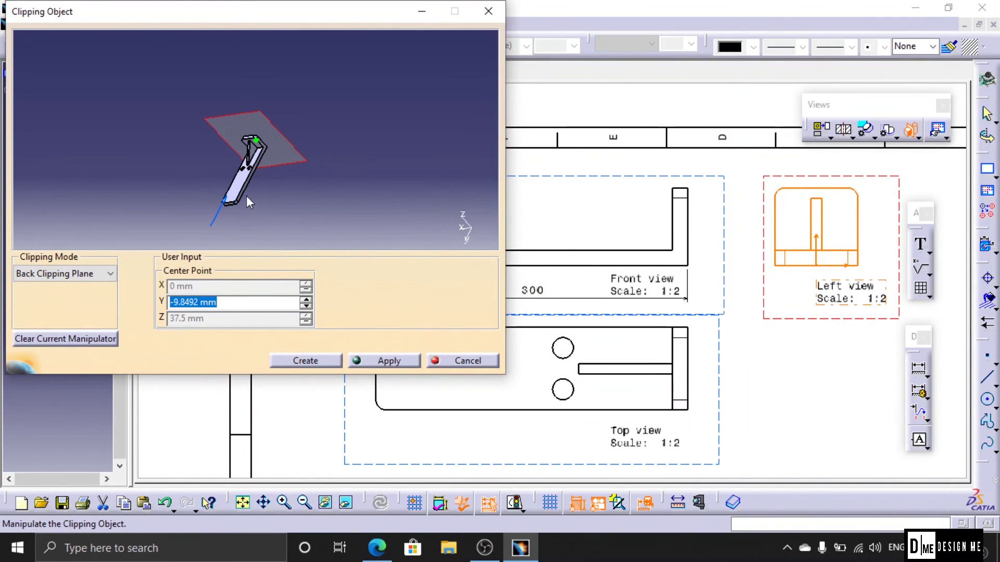
middle_click_drag(268, 186, 345, 63, "ctrl")
middle_click_drag(380, 96, 350, 157, "ctrl")
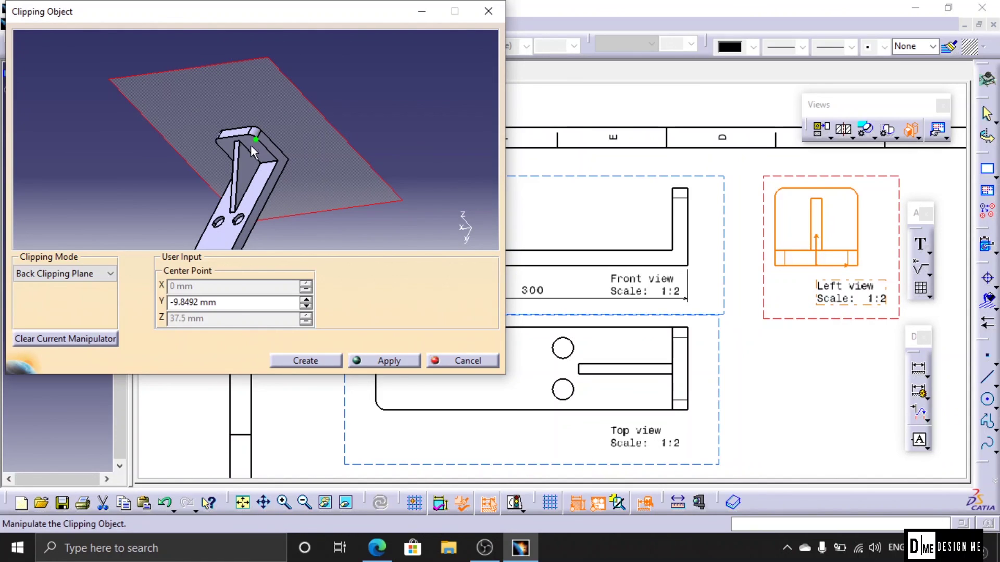
left_click_drag(256, 143, 246, 177)
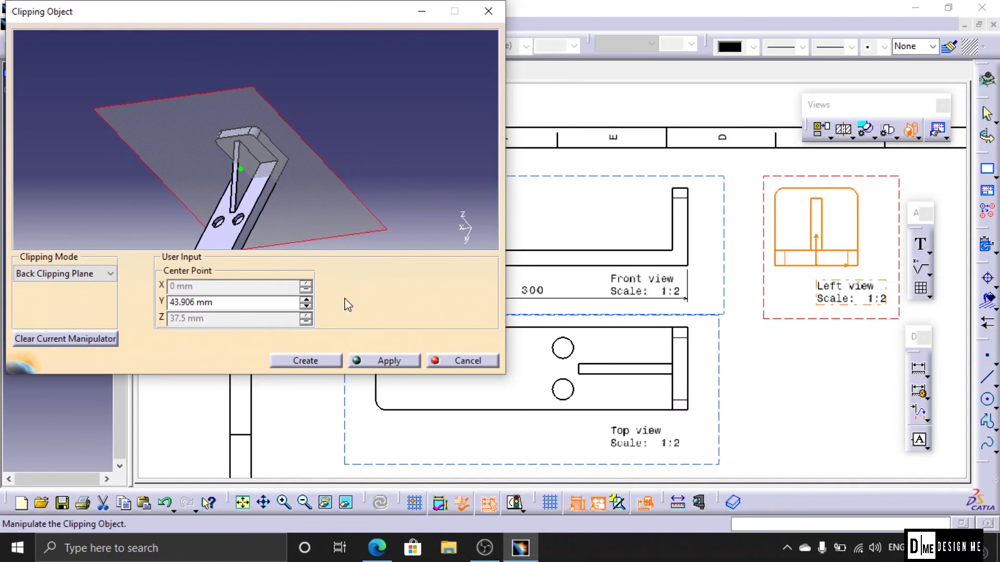
left_click(394, 361)
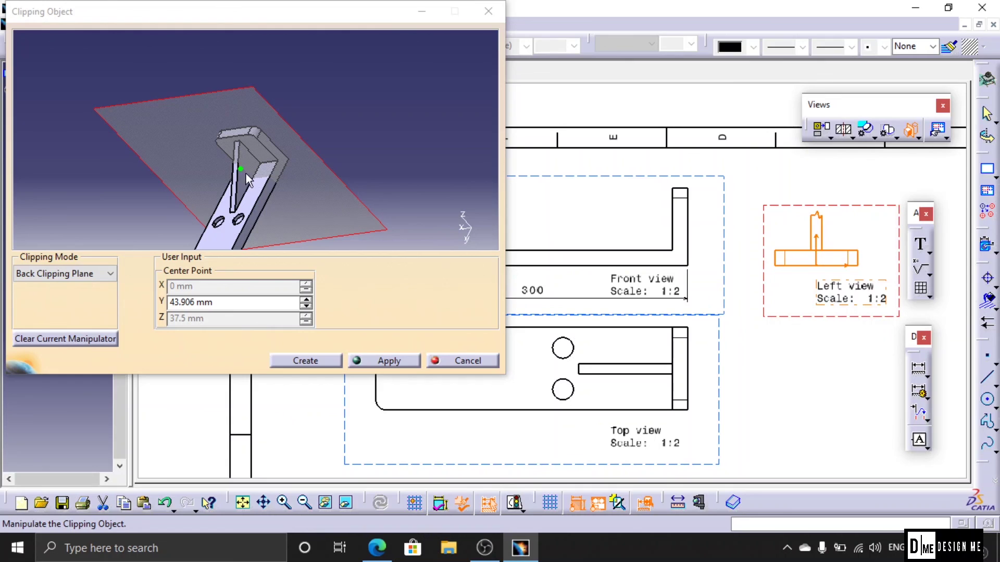
Apply the left view's back clipping plane at about Y 117.2 mm and at about -93.7 mm, beyond the upright plate
left_click_drag(246, 174, 224, 213)
left_click(392, 361)
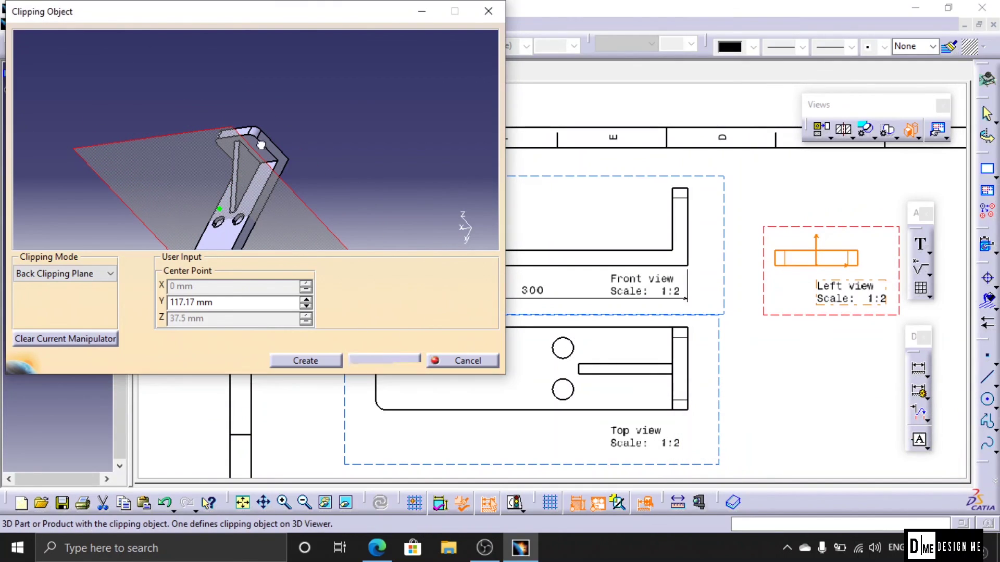
left_click_drag(213, 209, 280, 94)
left_click(404, 364)
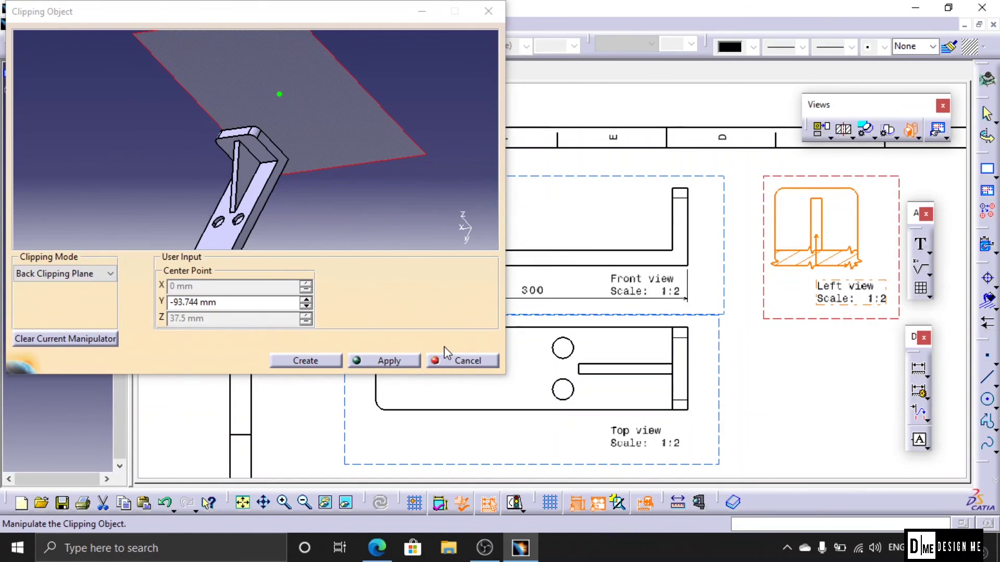